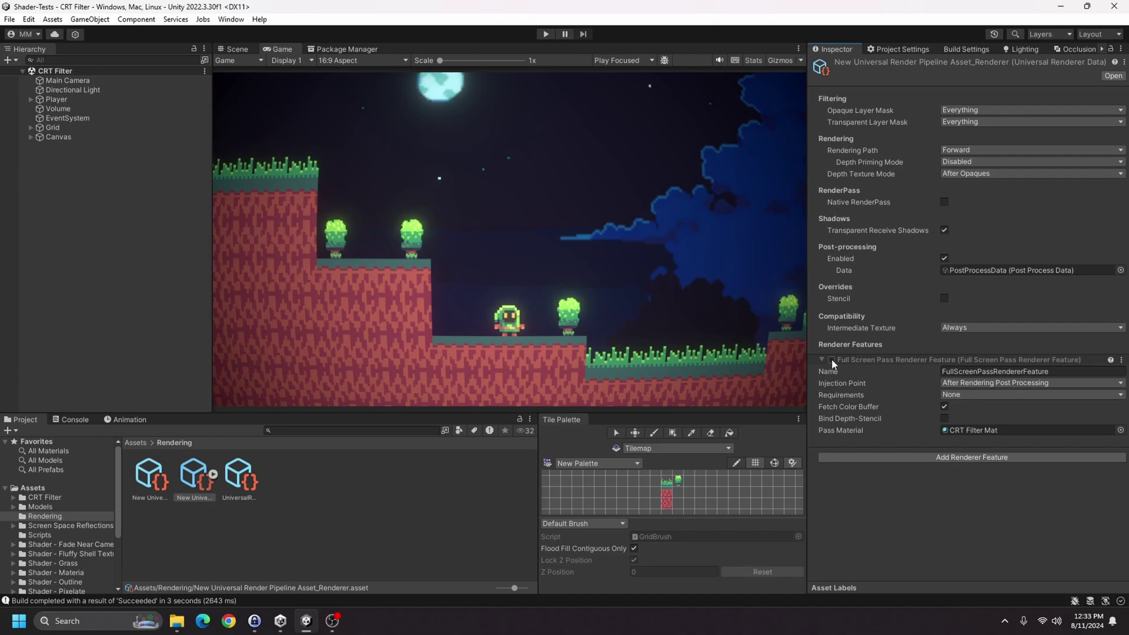
- Enable the Full Screen Pass Renderer Feature so the CRT Filter Mat pass renders
click(831, 359)
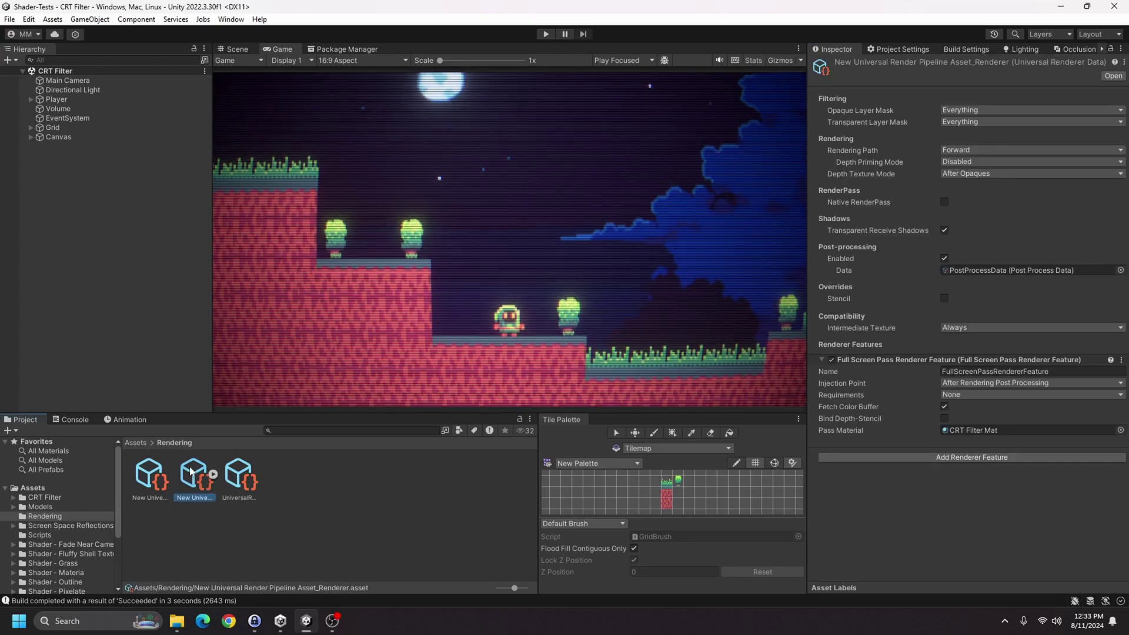
- Remove the Full Screen Pass renderer feature from the renderer data
right_click(898, 361)
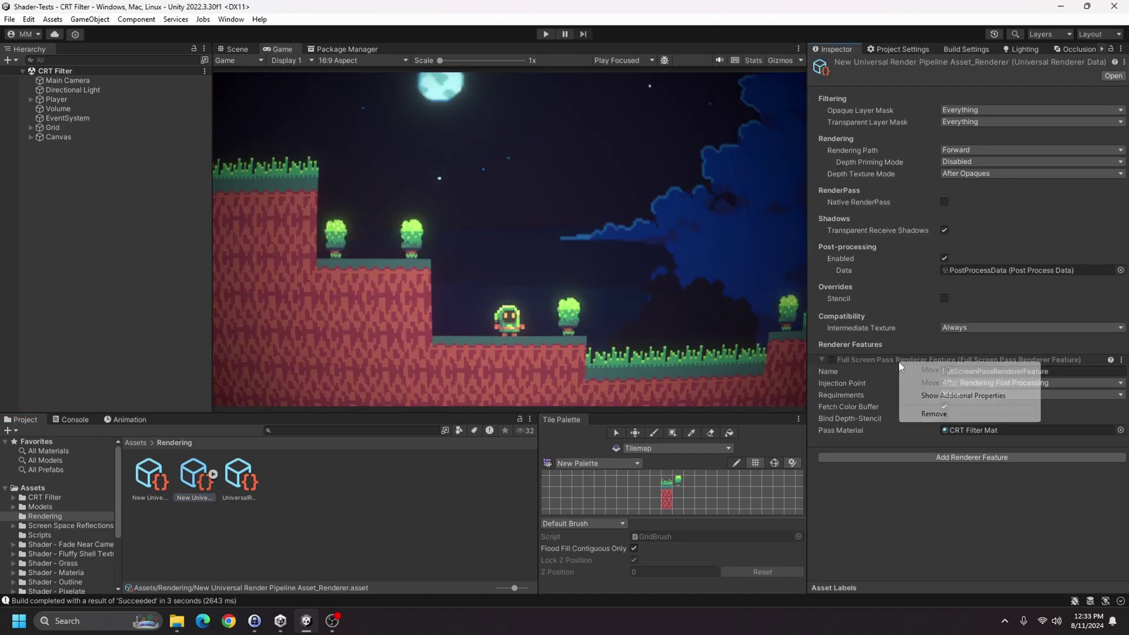
click(926, 411)
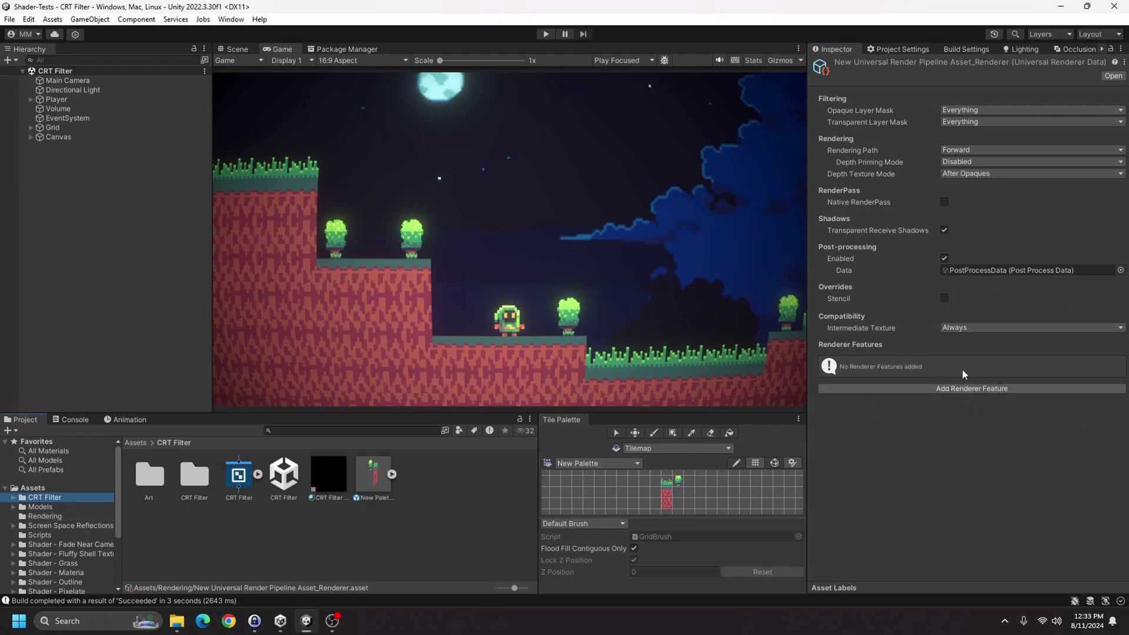
click(436, 507)
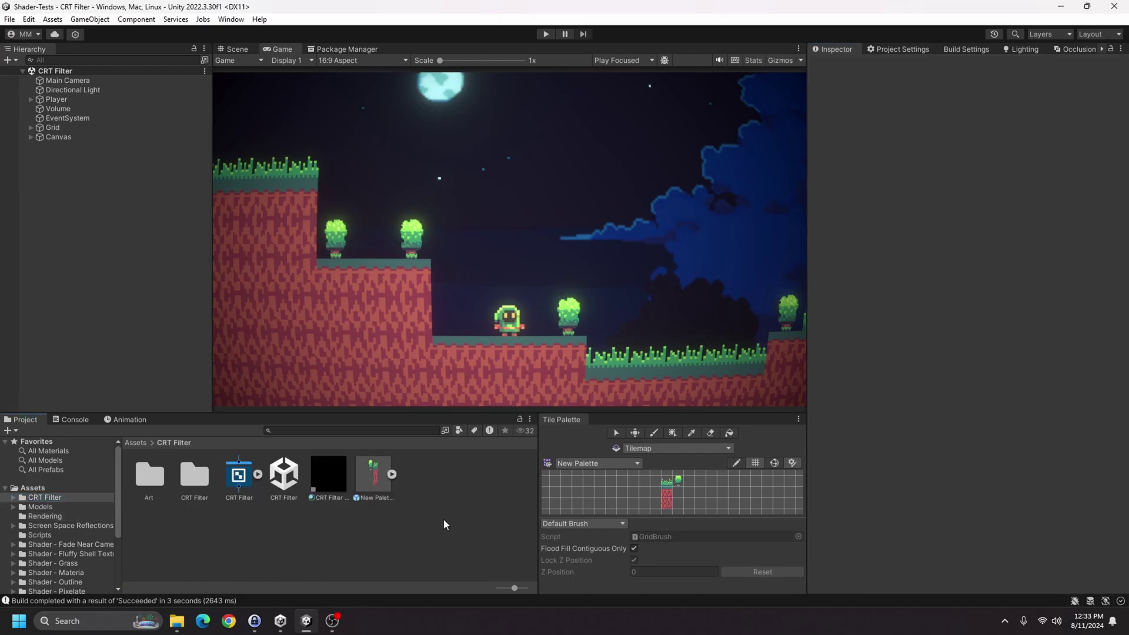
- Create a new folder named Tutorial inside the CRT Filter folder
key(ctrl+shift+n)
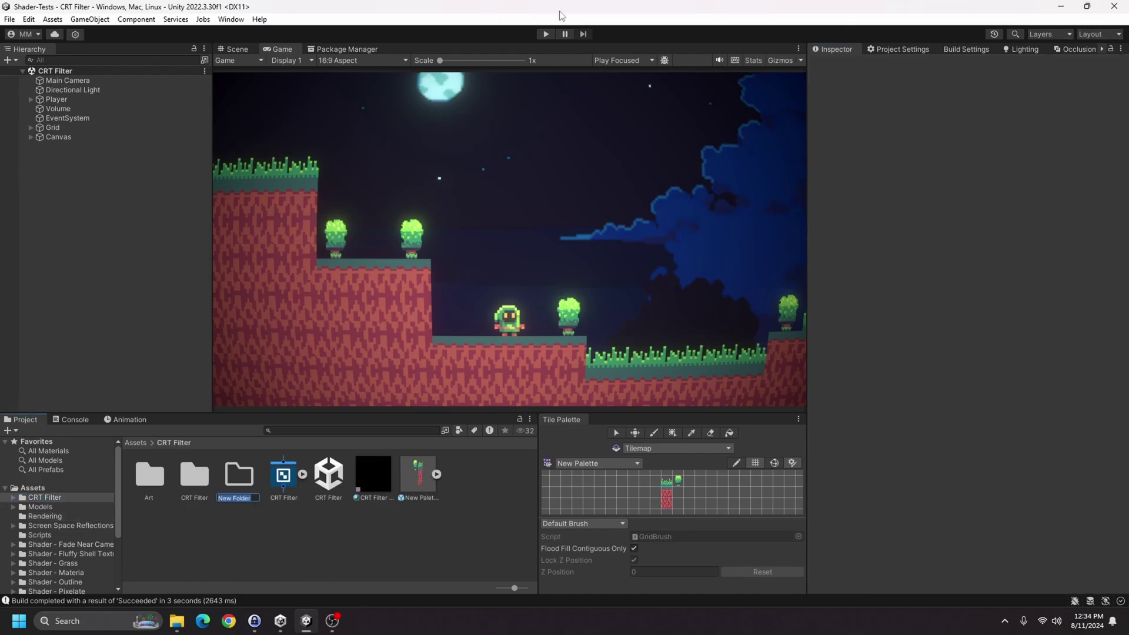
key(BackSpace)
text(Tutorial)
key(Return)
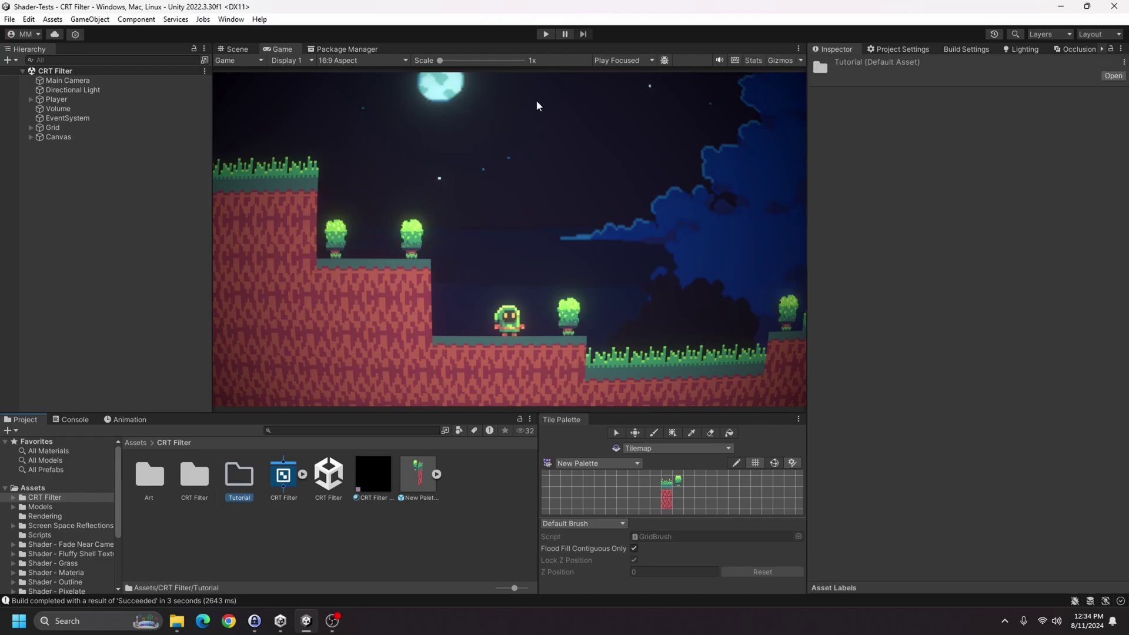
double_click(238, 480)
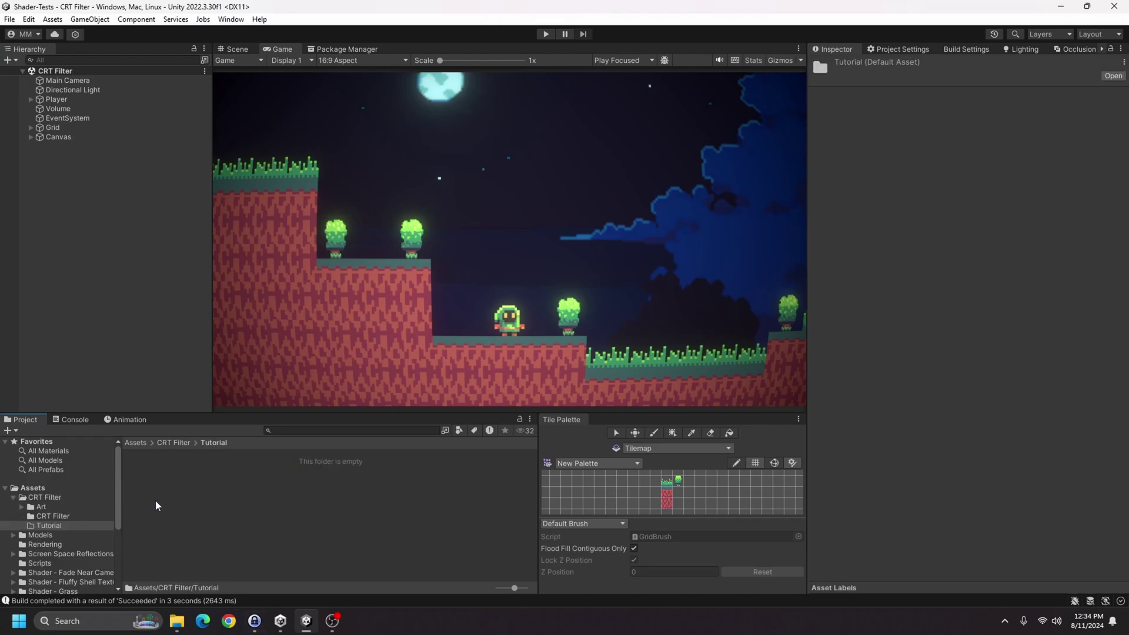
click(173, 443)
- Duplicate the CRT Filter scene into Tutorial and open the copy, CRT Filter 1
click(338, 484)
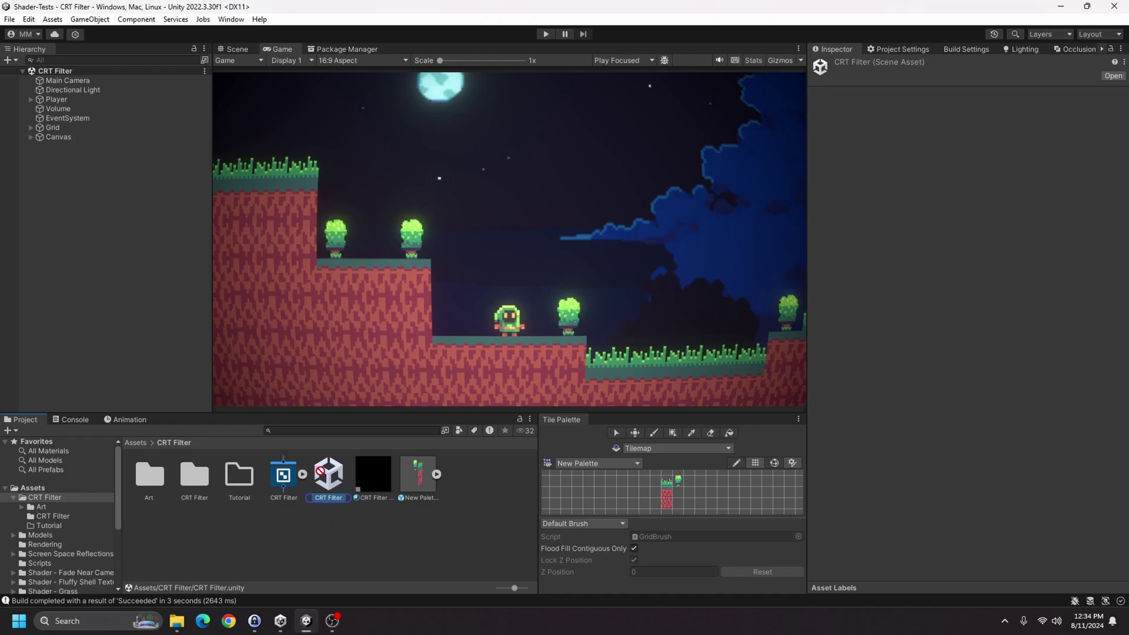
key(ctrl+d)
drag(373, 474, 242, 475)
double_click(239, 475)
double_click(150, 473)
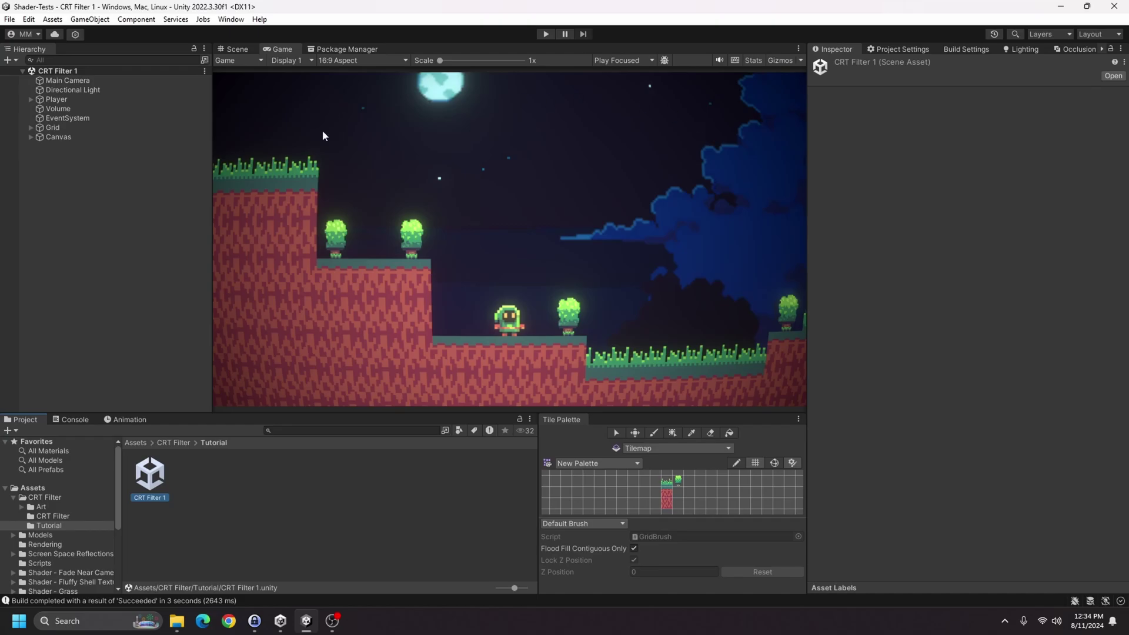
- Inspect the Canvas and its Image, reviewing the Canvas render mode options
click(30, 137)
click(64, 146)
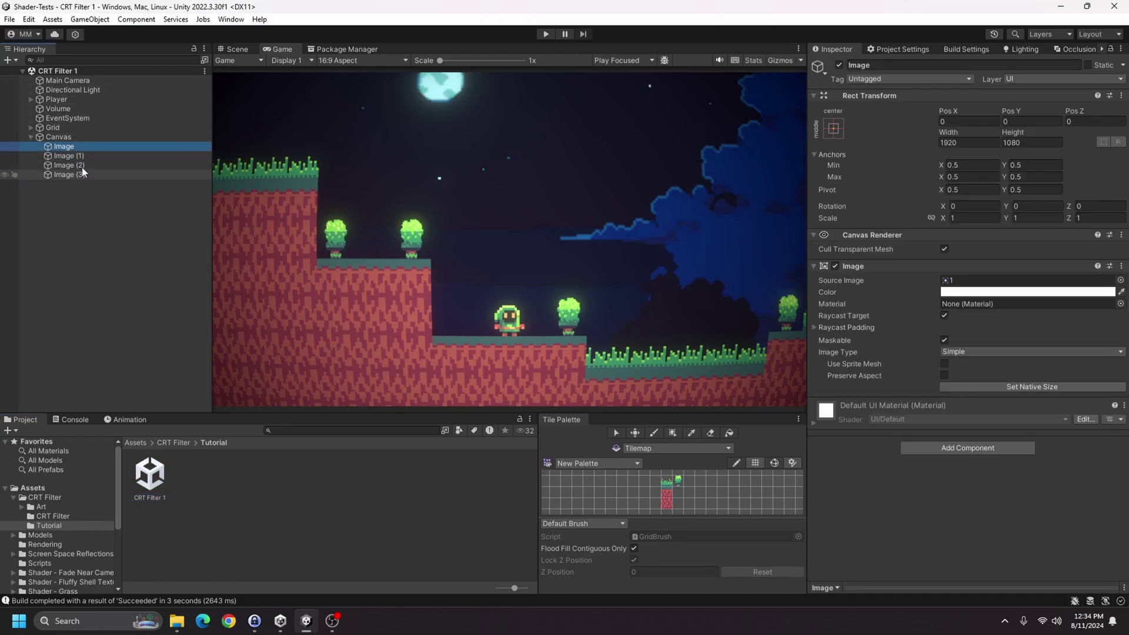
click(74, 136)
click(1011, 261)
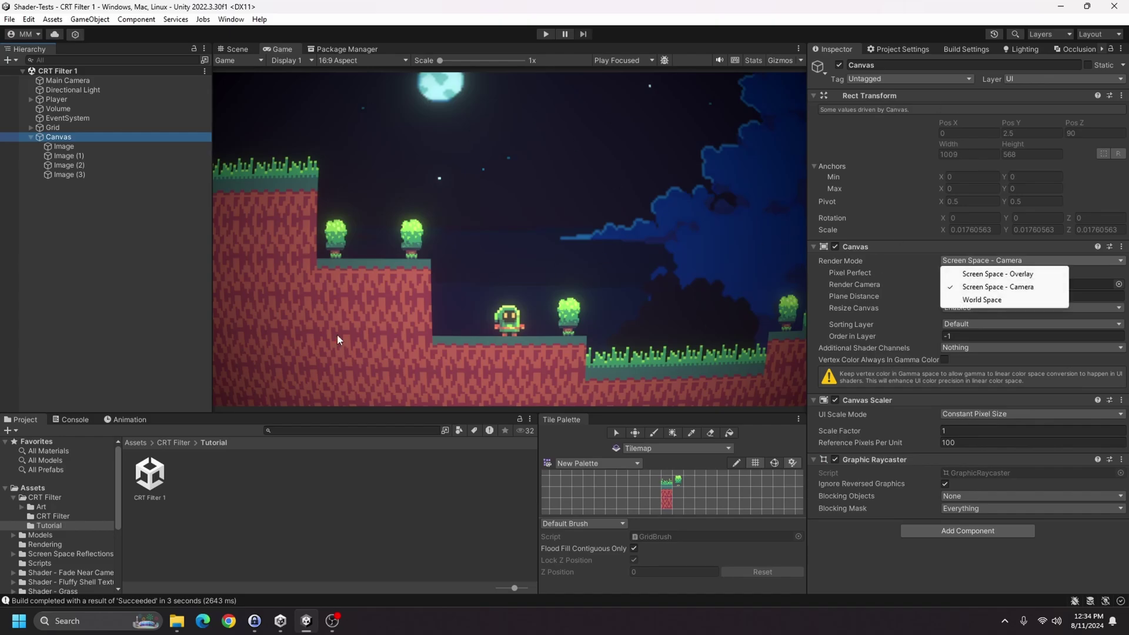
- Toggle the Tilemap under Grid off and on to compare the terrain
click(44, 128)
click(31, 127)
click(33, 136)
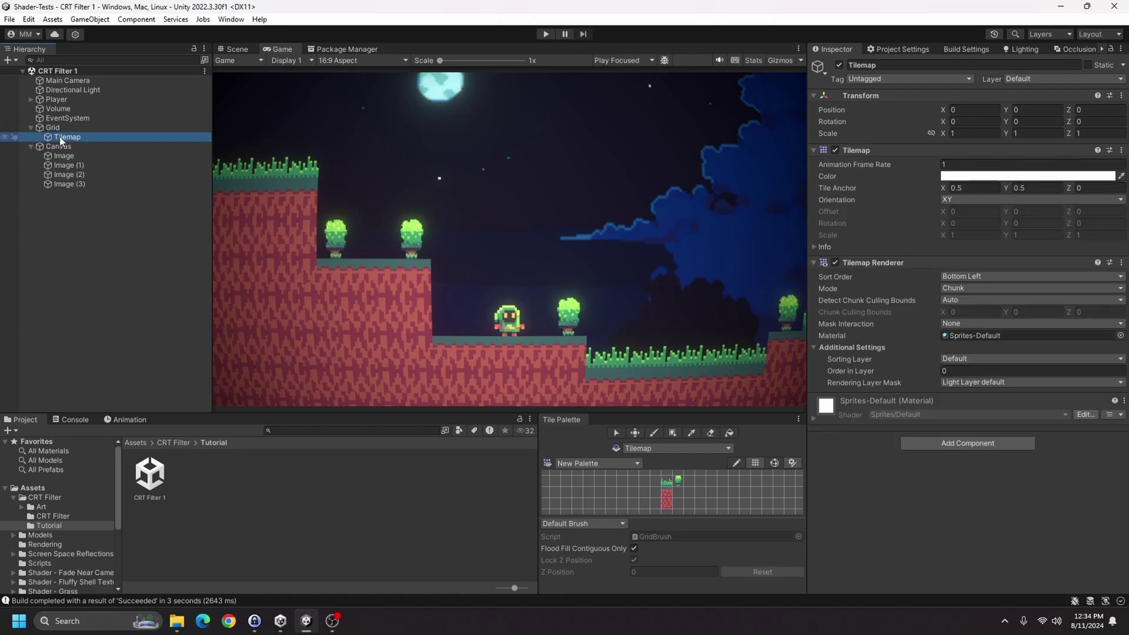
click(840, 65)
click(839, 65)
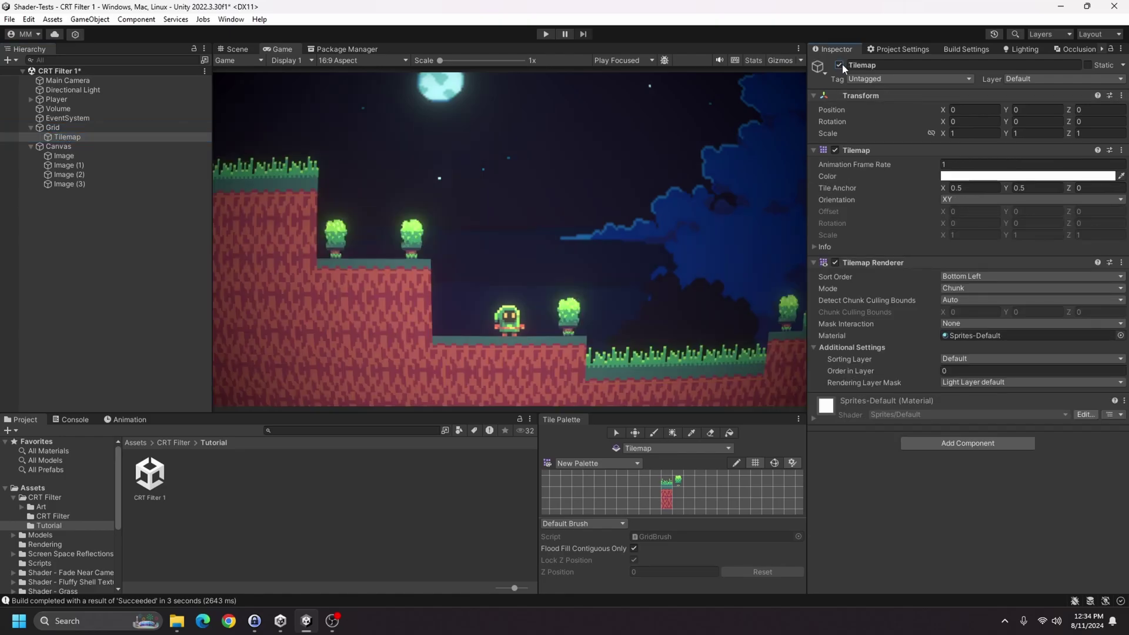
click(839, 65)
click(839, 65)
double_click(839, 64)
- Collapse the Volume's Lens Distortion settings and leave the Volume GameObject deactivated
click(142, 110)
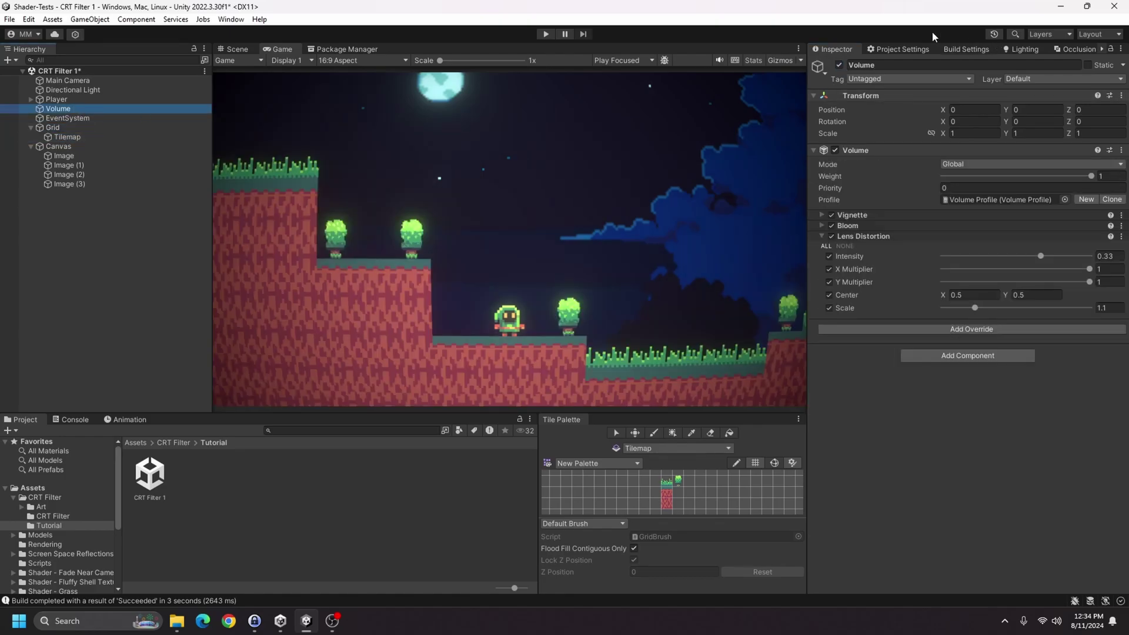
click(870, 237)
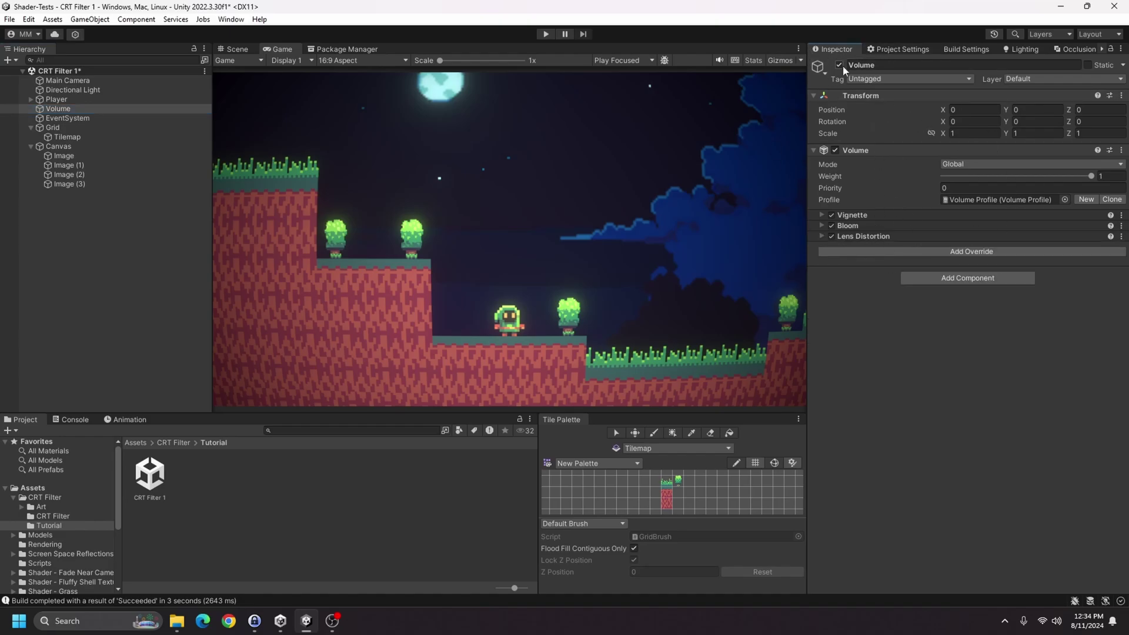
click(840, 64)
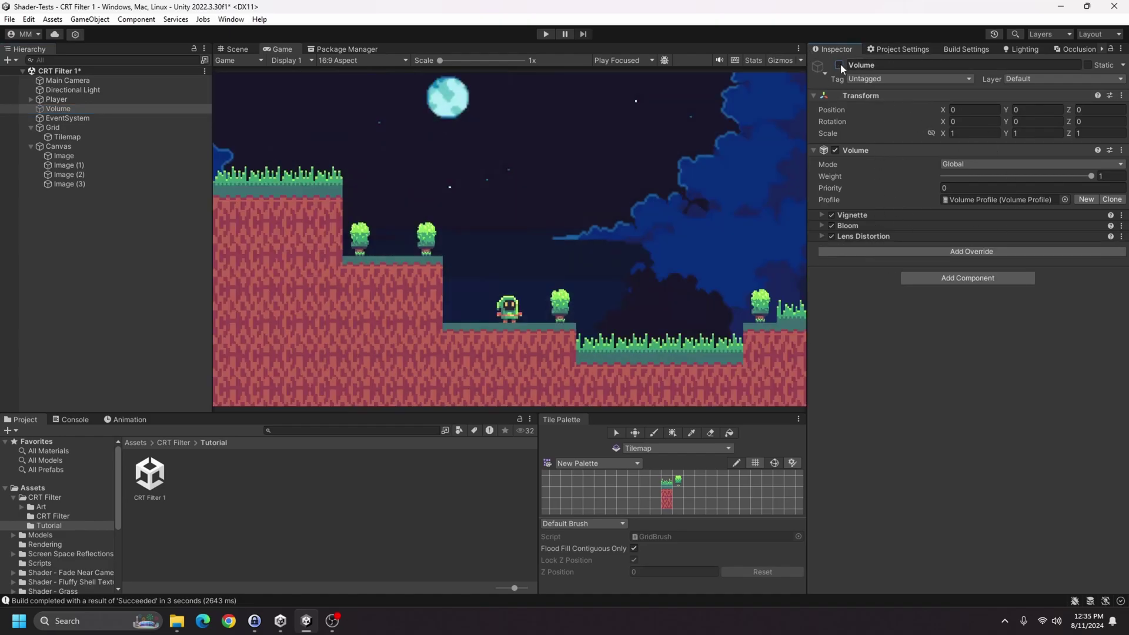
click(840, 64)
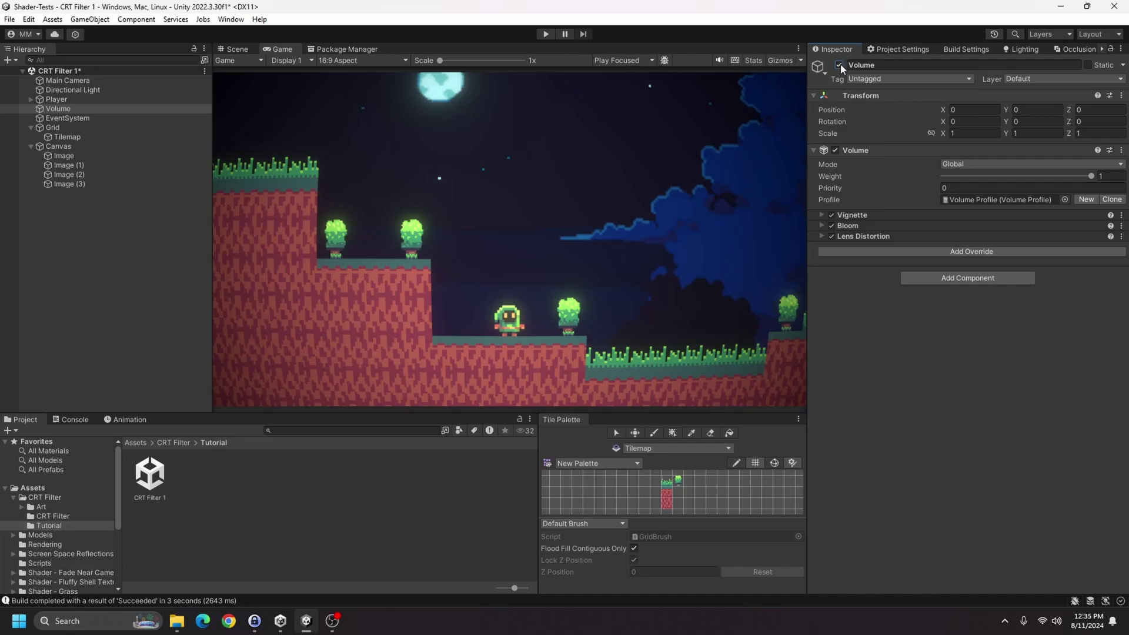
click(840, 64)
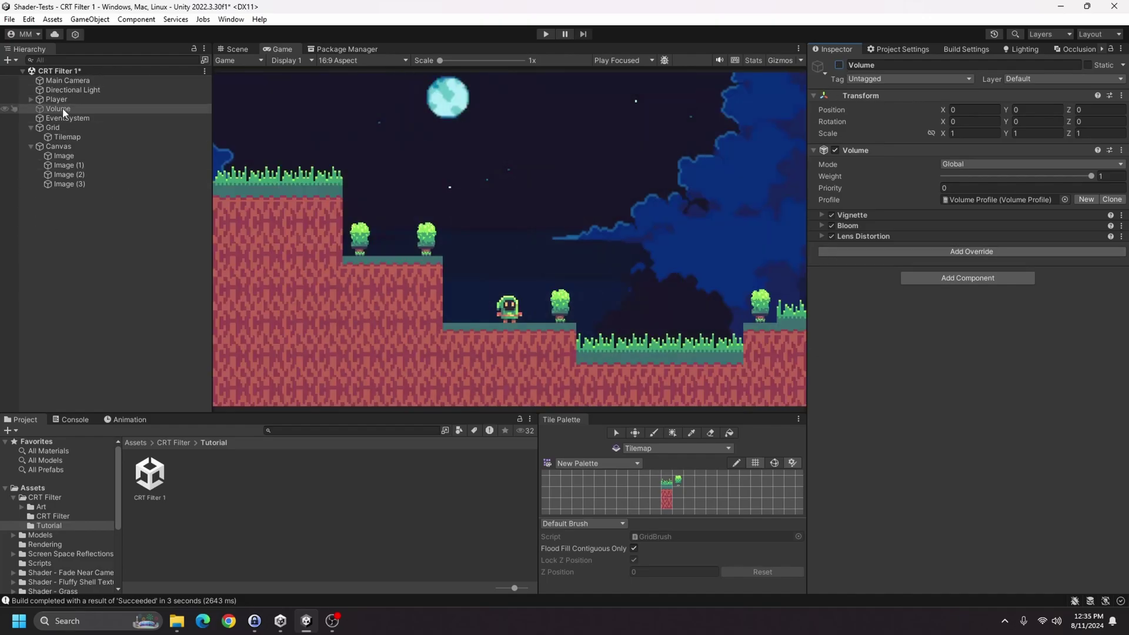
click(31, 146)
- Create an empty GameObject named Volume with a Volume component
right_click(73, 215)
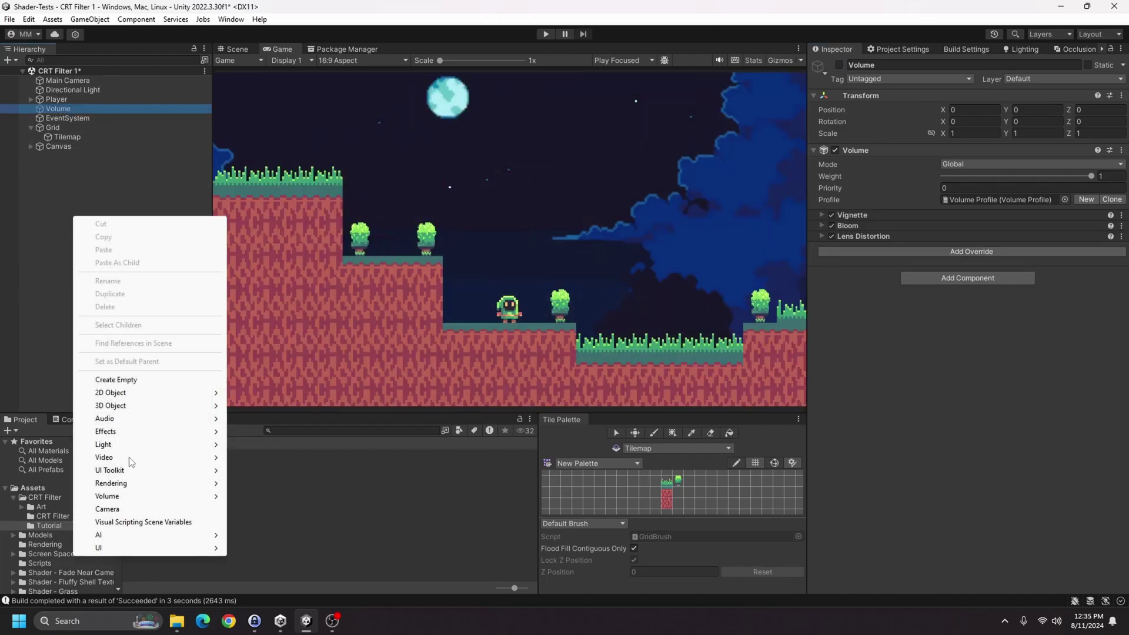
click(142, 380)
text(V)
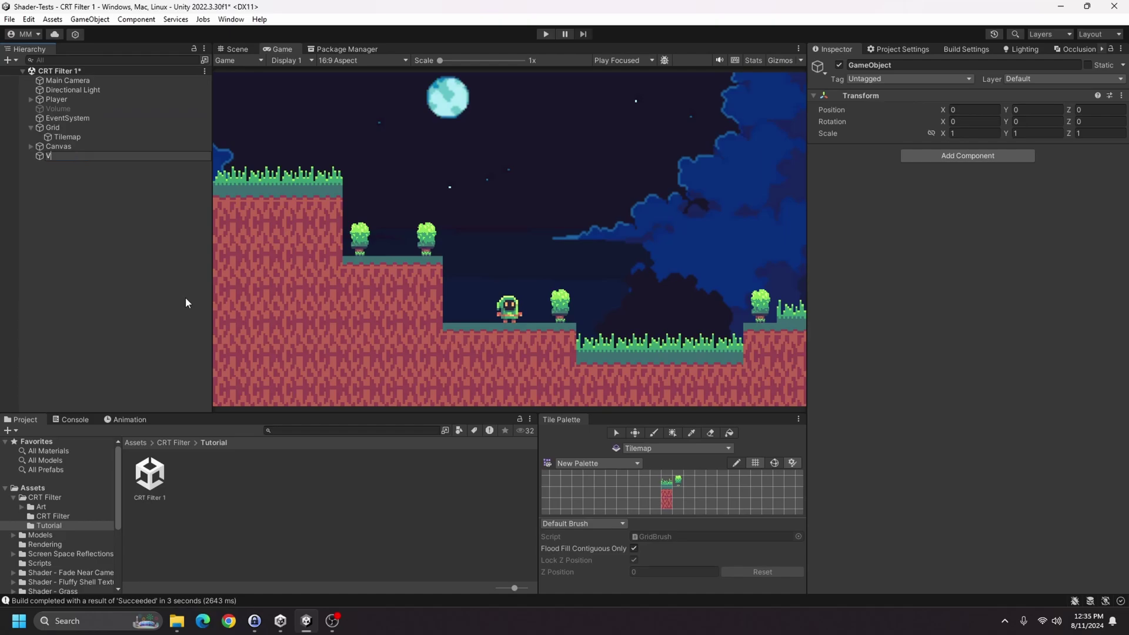
text(olume)
key(Return)
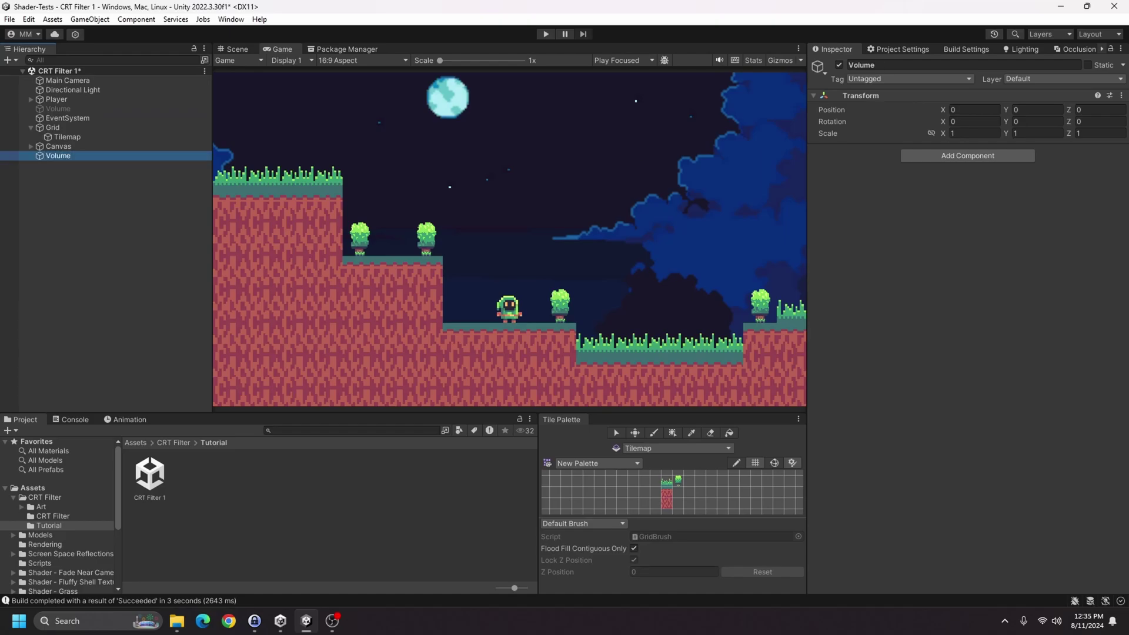
click(965, 157)
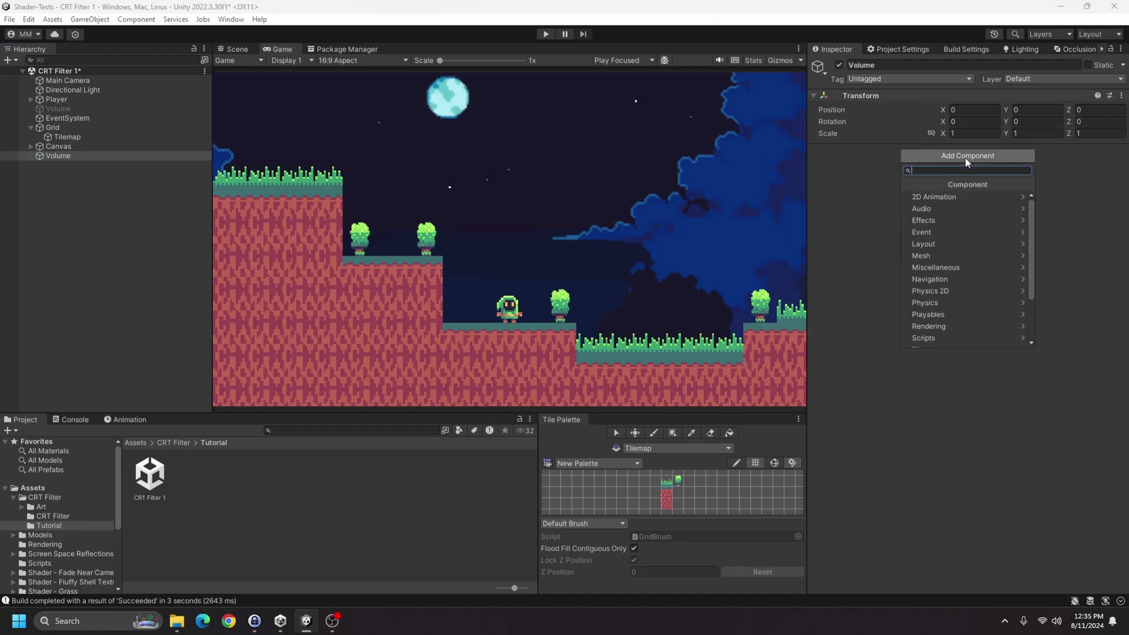
text(volu)
key(Return)
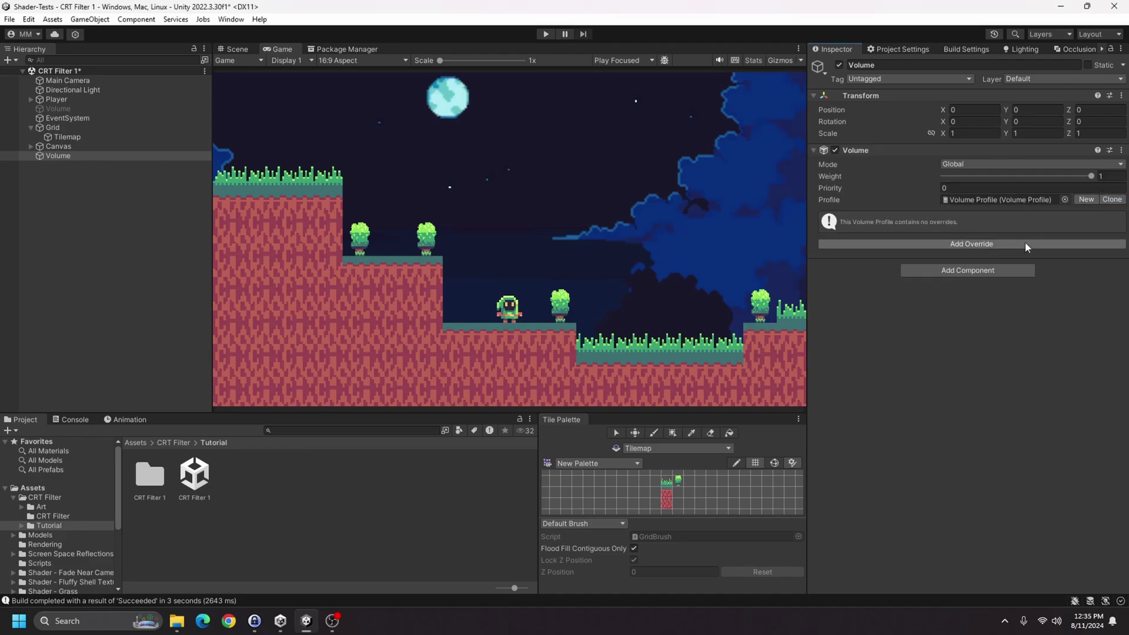
- Reactivate the original Volume and expand its Vignette, Bloom and Lens Distortion settings
click(63, 109)
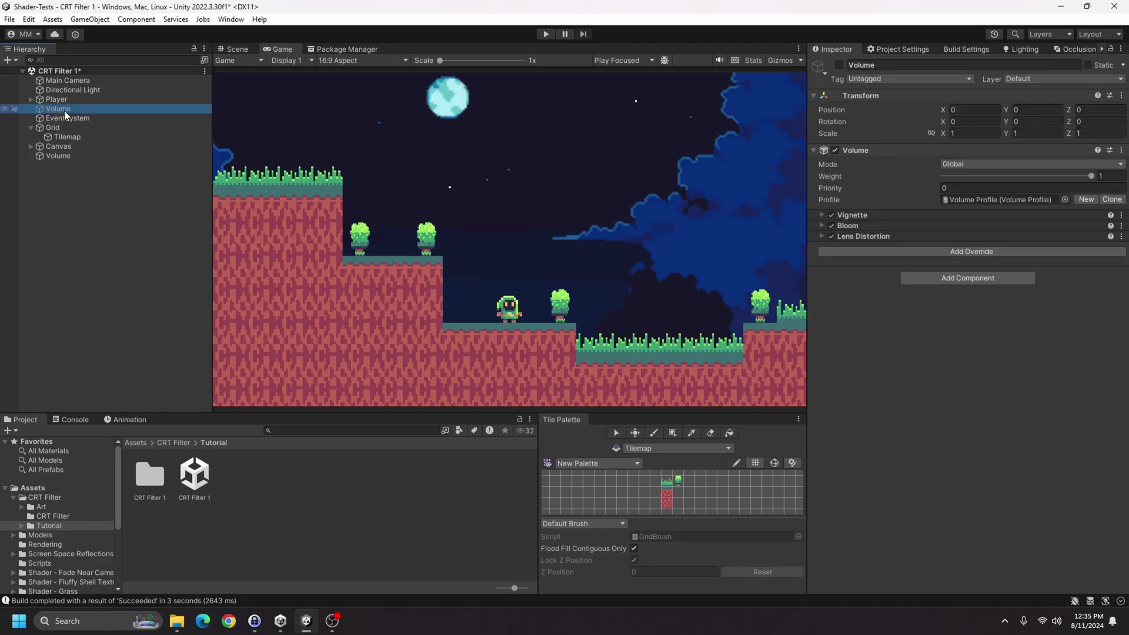
click(839, 64)
click(883, 216)
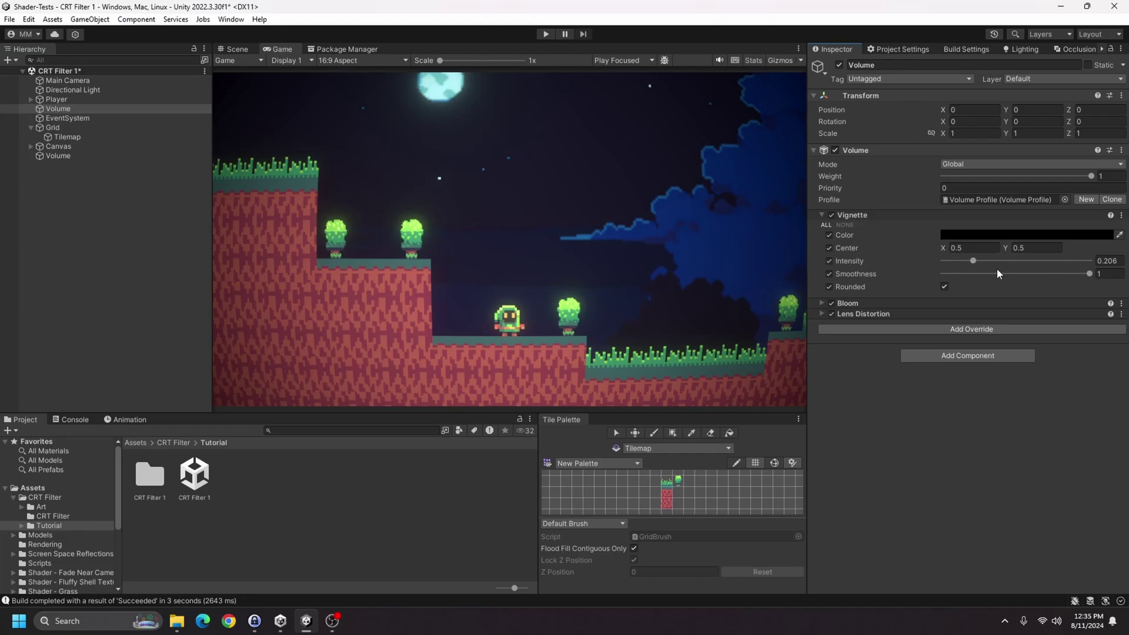
click(879, 303)
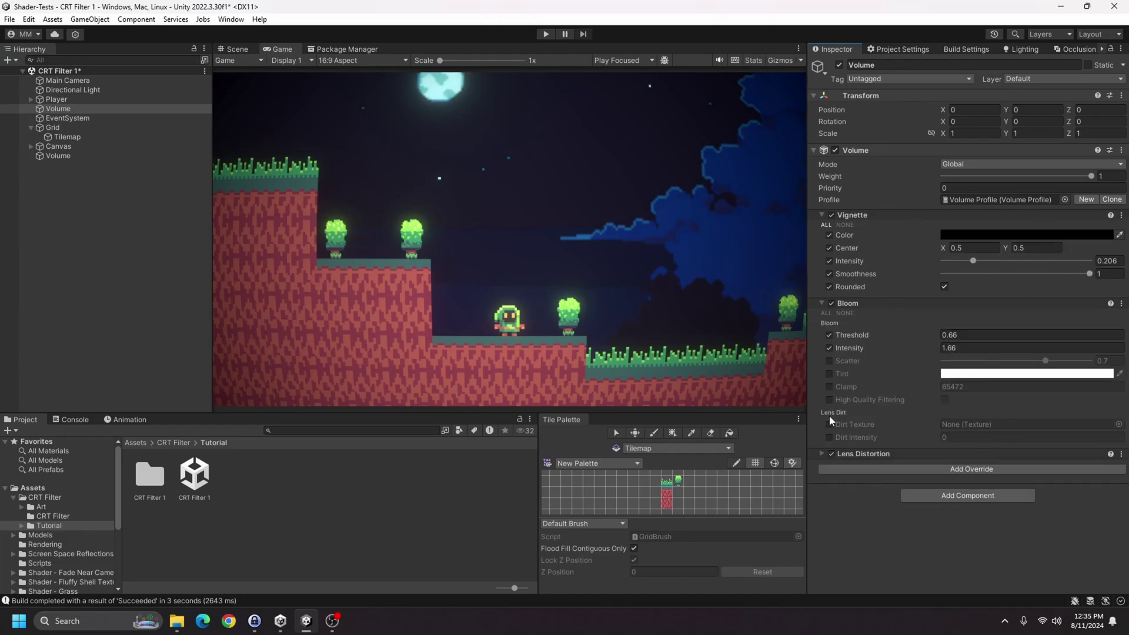
click(899, 454)
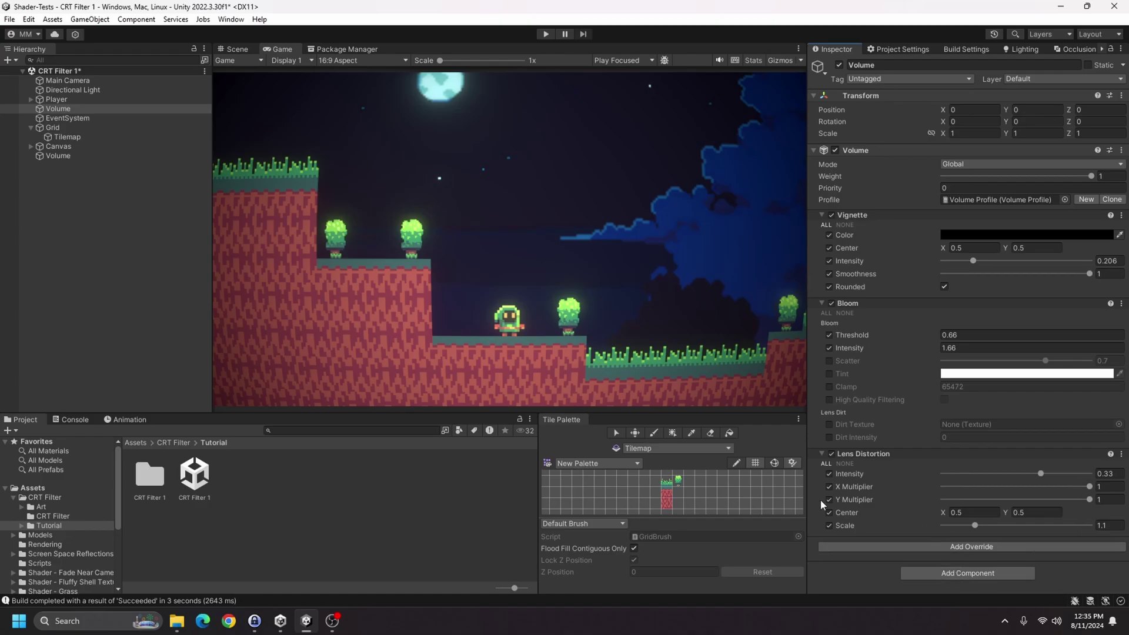
- Delete the newly created Volume object and return to the Game view
click(58, 155)
key(Delete)
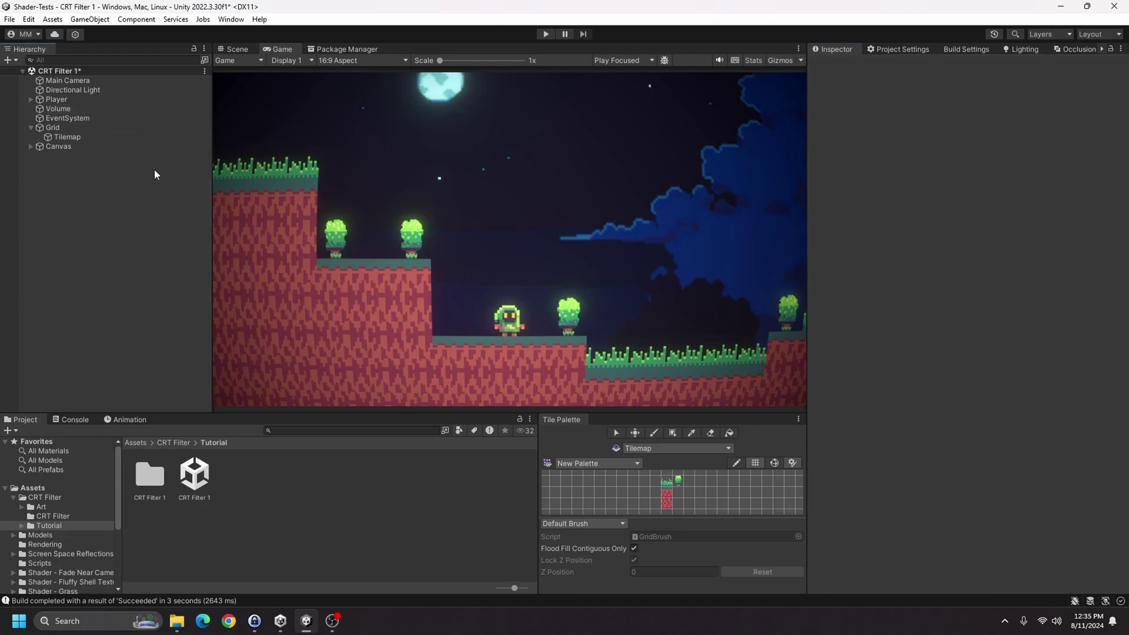
click(56, 108)
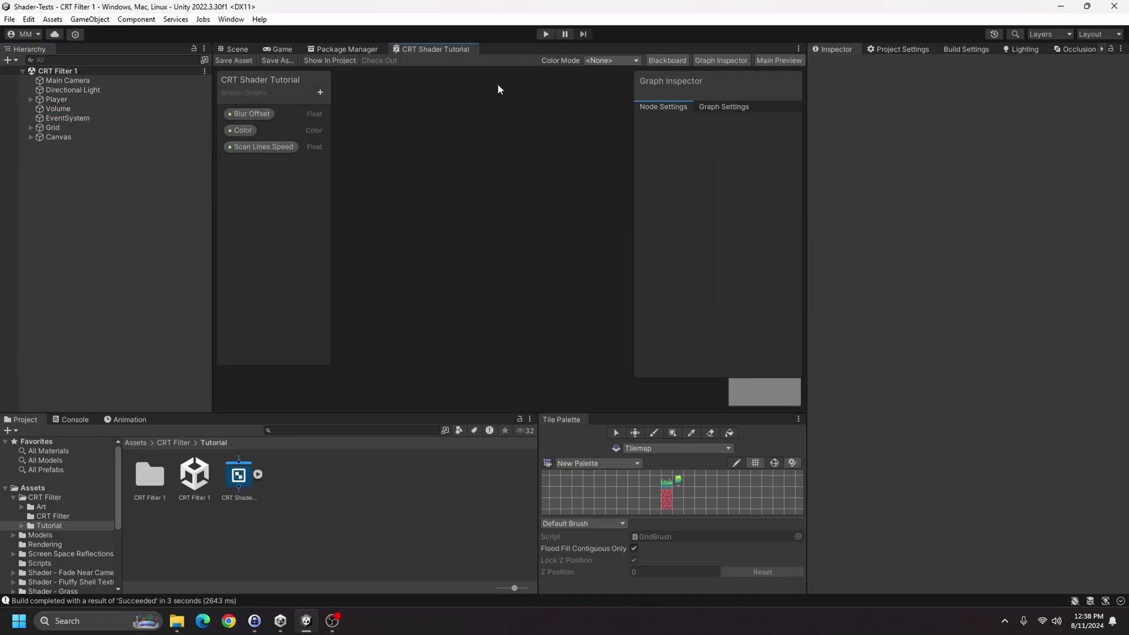
click(278, 49)
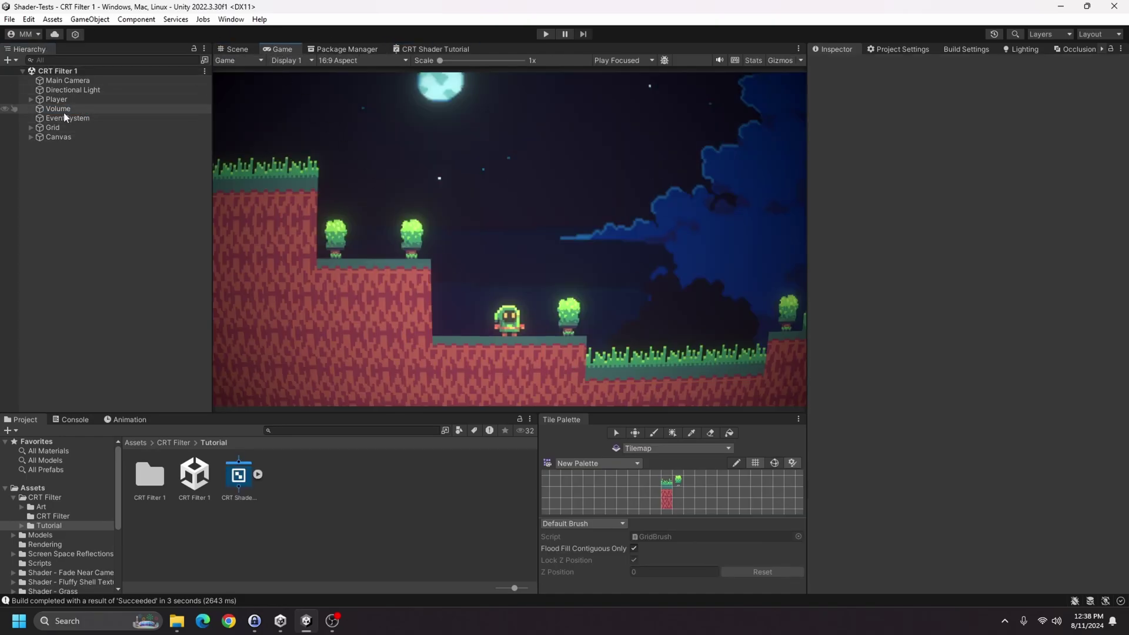
- Turn the Main Camera's Post Processing off and back on to compare the view
click(67, 80)
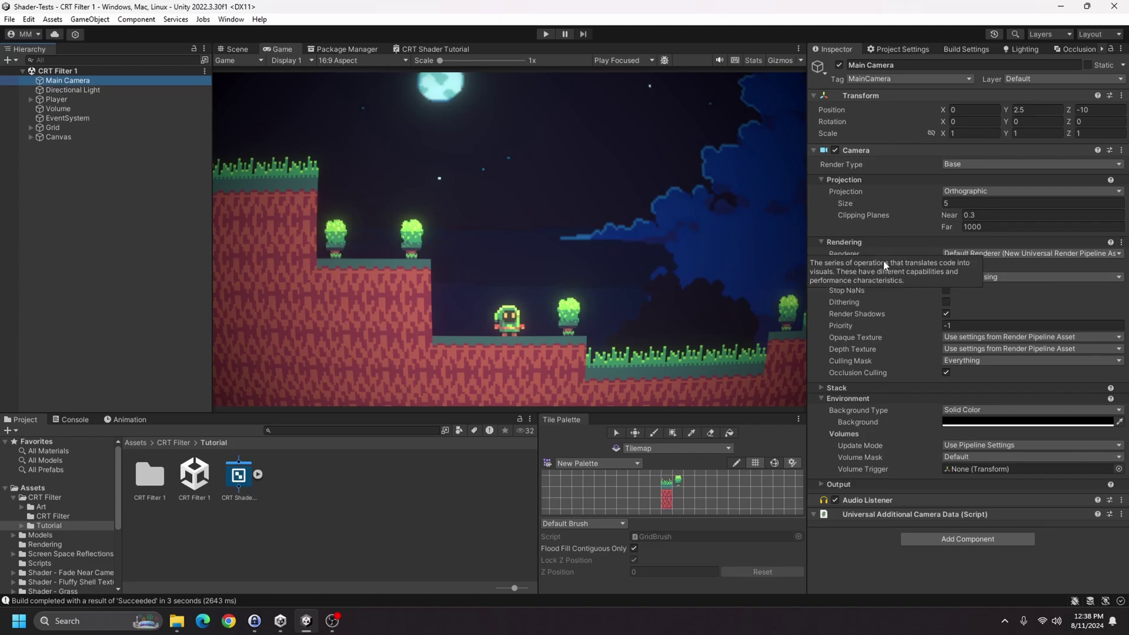
click(947, 266)
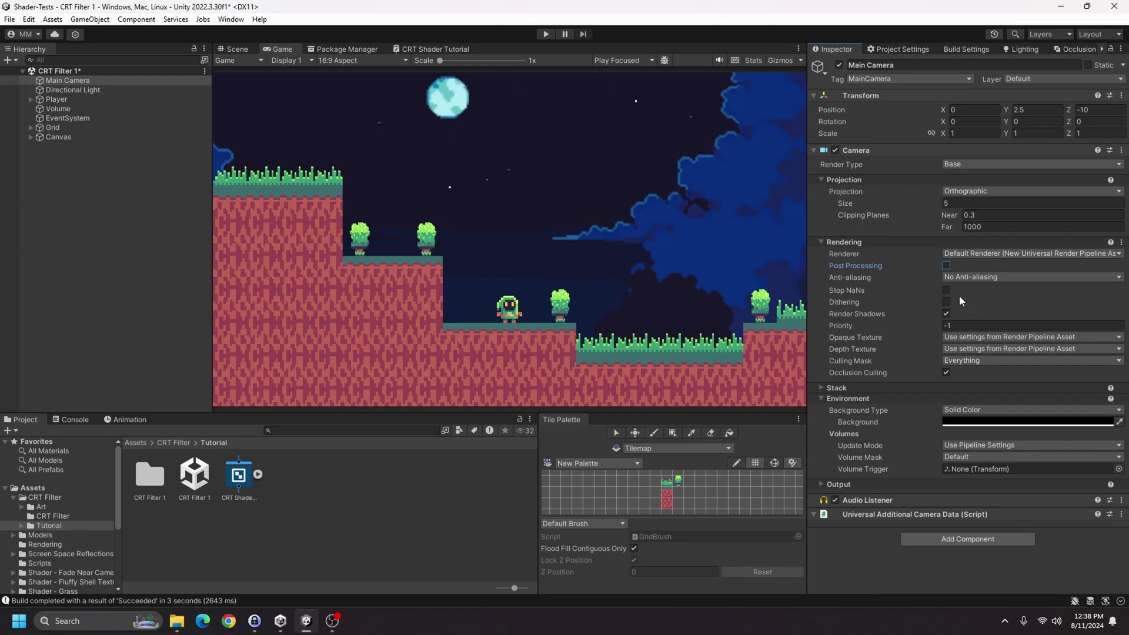
click(947, 265)
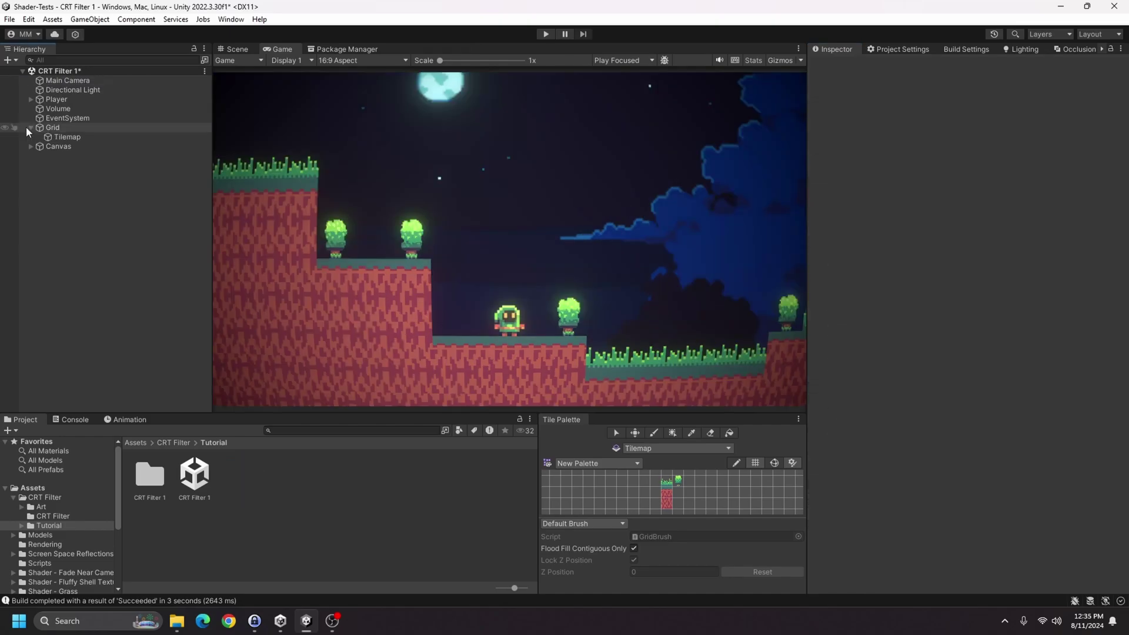
click(26, 126)
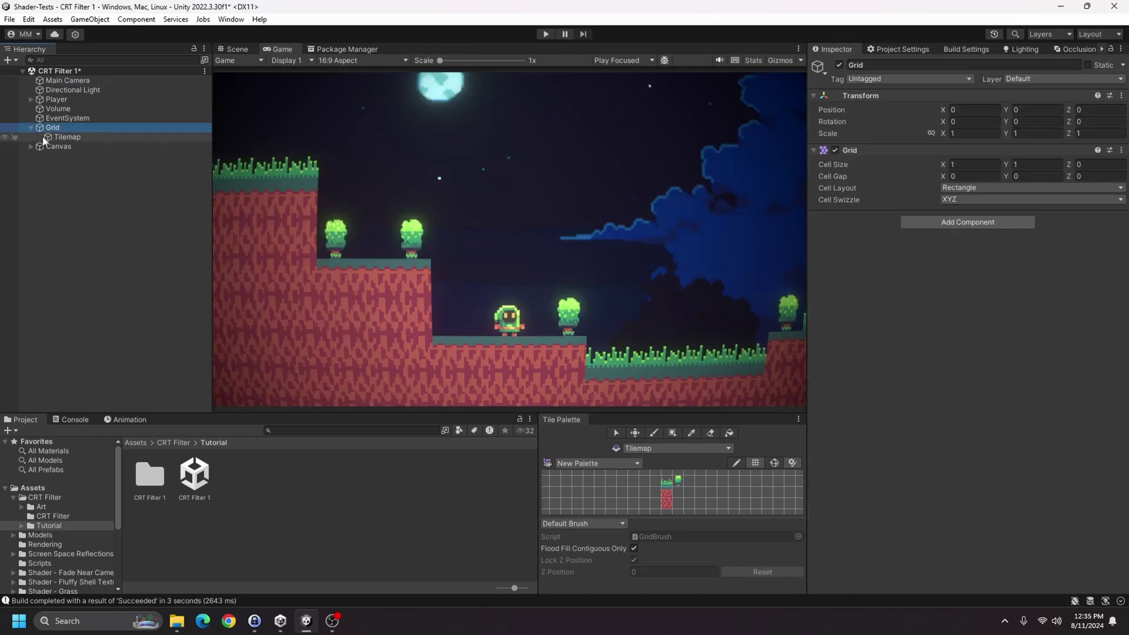
click(29, 127)
- Save the scene and create a URP Fullscreen Shader Graph named 'CRT Shader Tutorial' in Tutorial
click(86, 190)
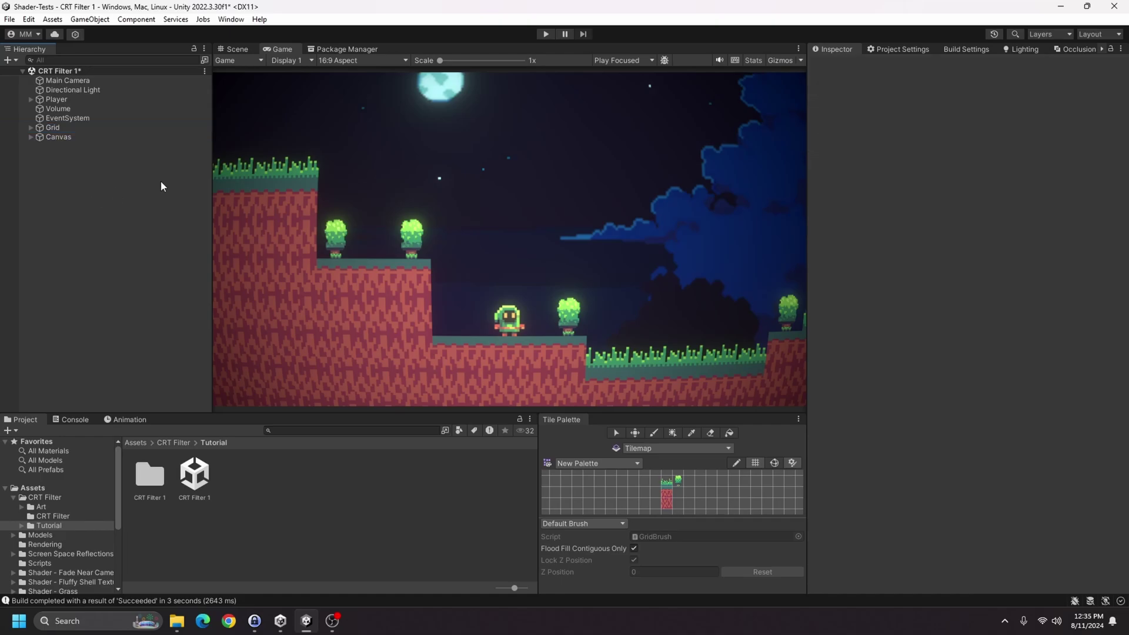
key(ctrl+s)
right_click(285, 114)
mouse_move(328, 125)
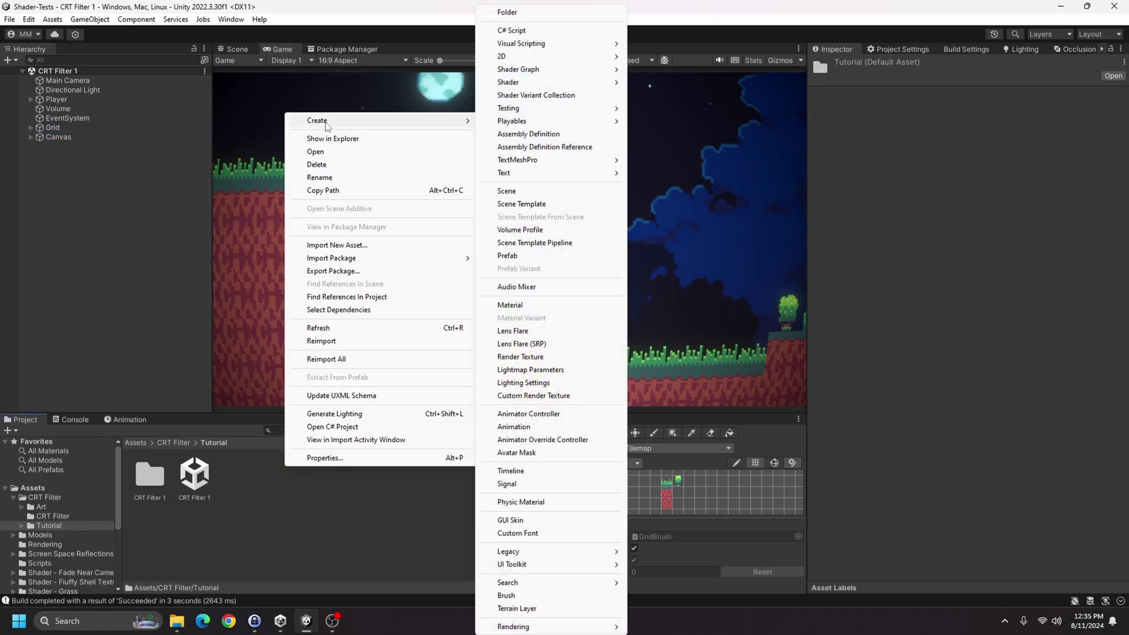
mouse_move(525, 70)
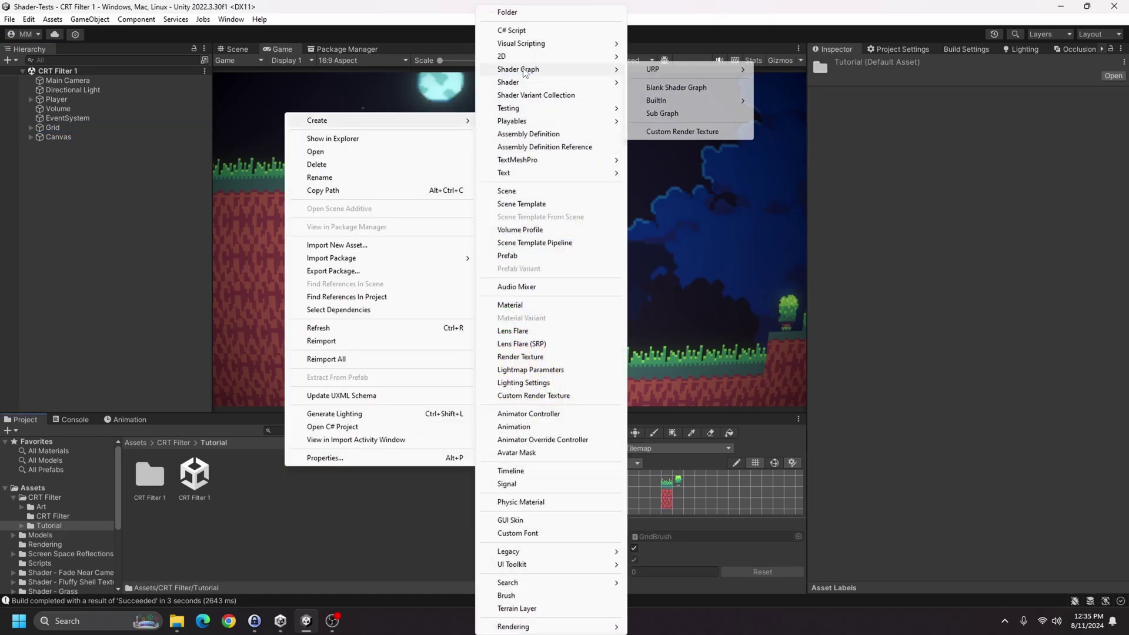
mouse_move(691, 69)
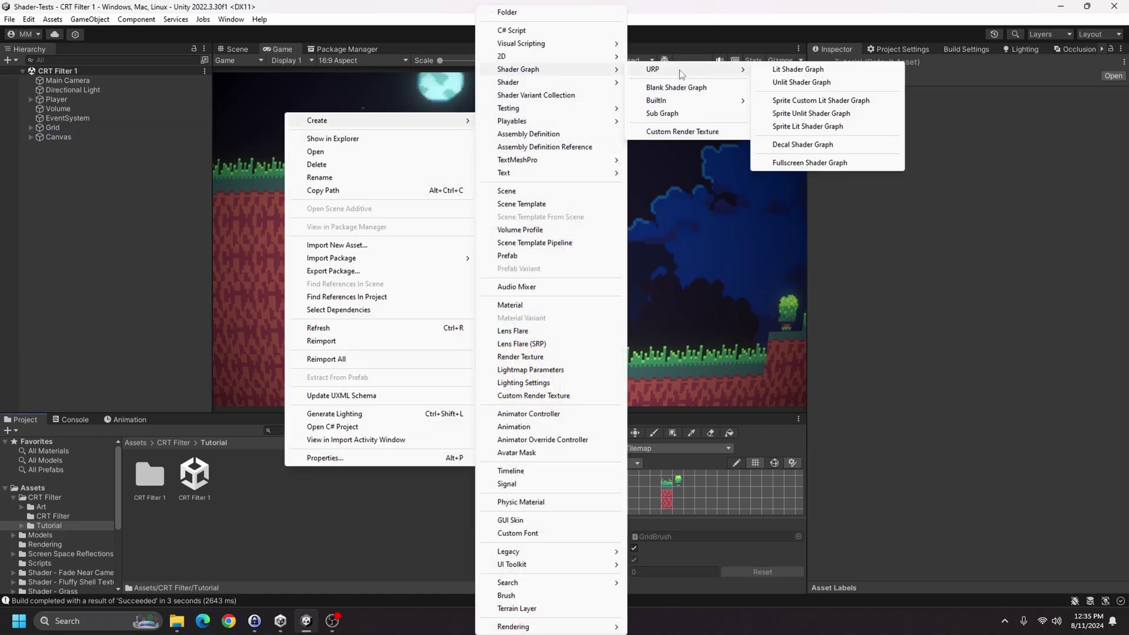
click(845, 164)
text(CR)
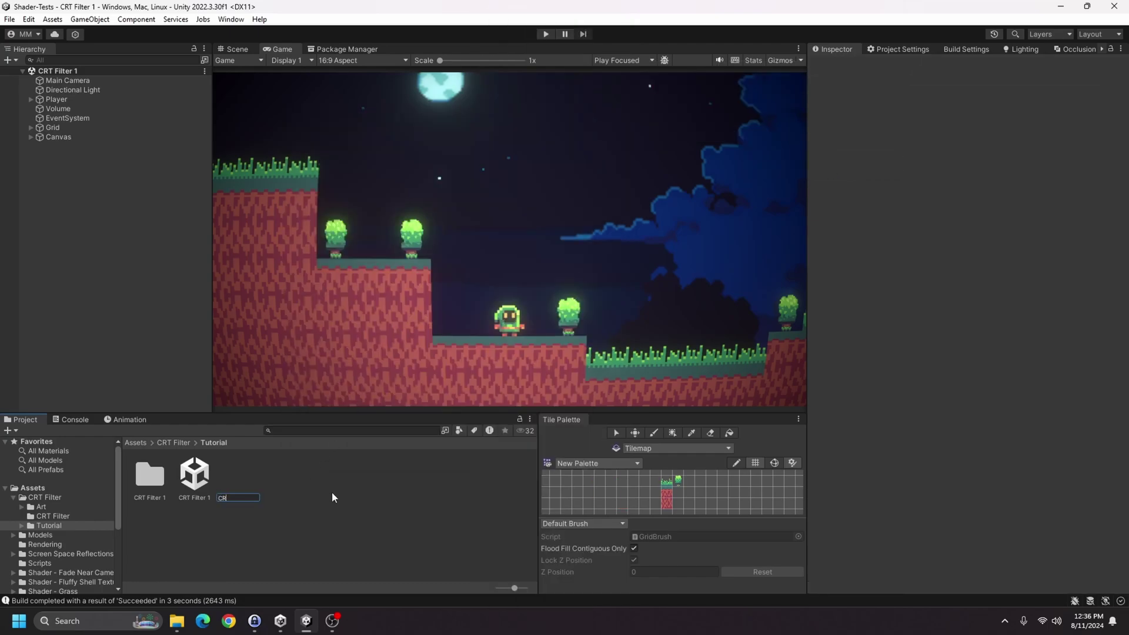
text(T Shader Tutorial)
key(Return)
- Open CRT Shader Tutorial in Shader Graph with its window maximised
double_click(236, 478)
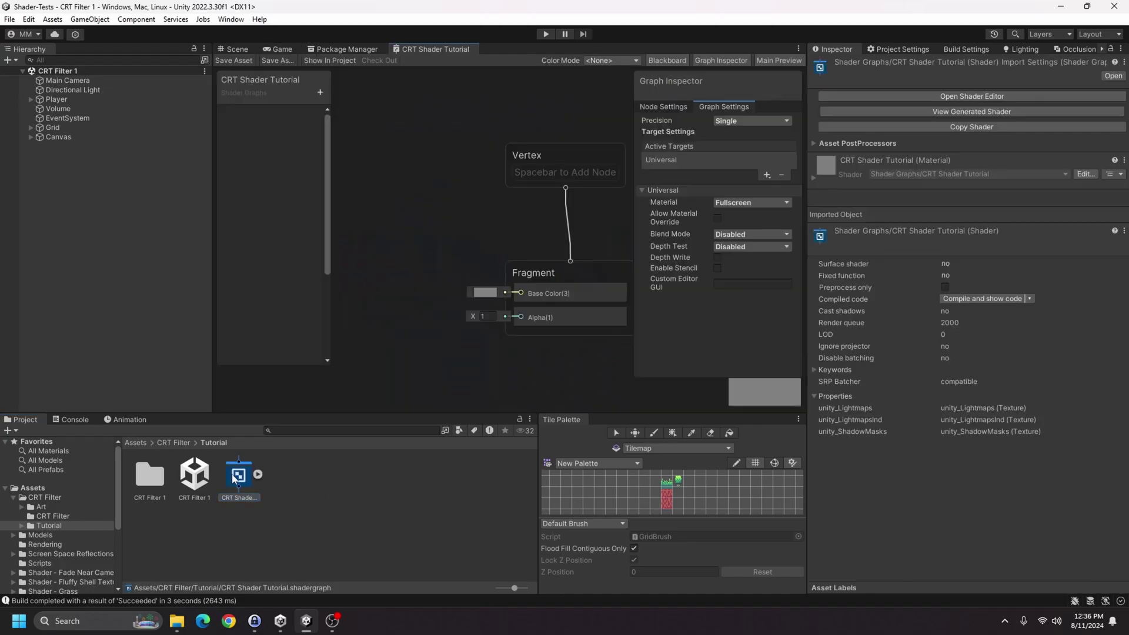
double_click(441, 47)
middle_drag(486, 216, 483, 216)
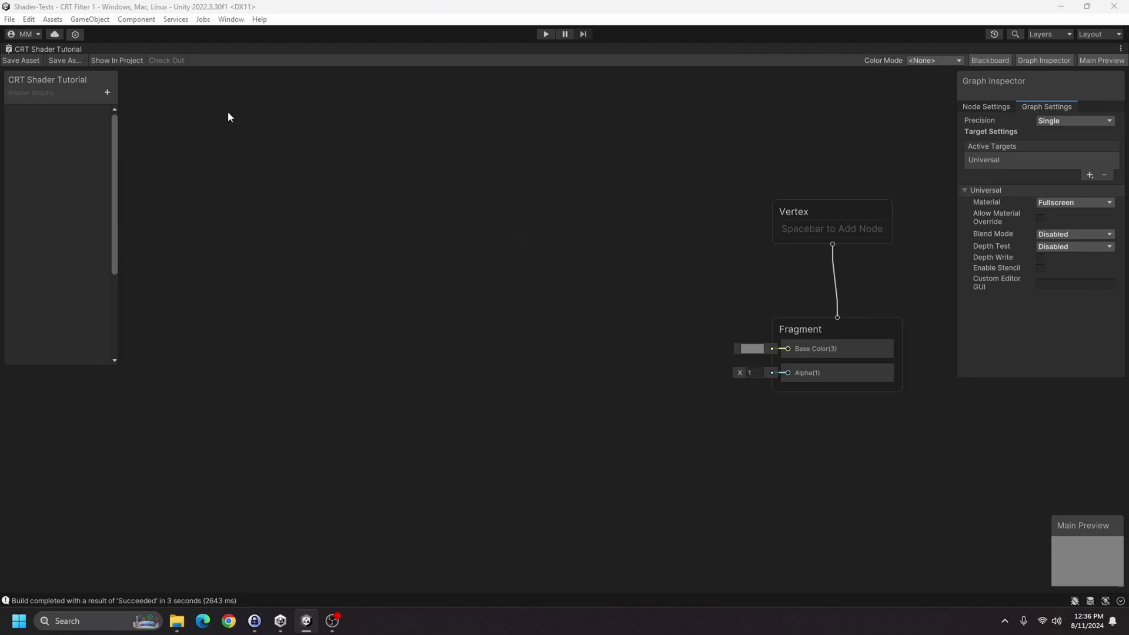
- Add a Float property 'Blur Offset' and a Color property to the Blackboard
click(108, 93)
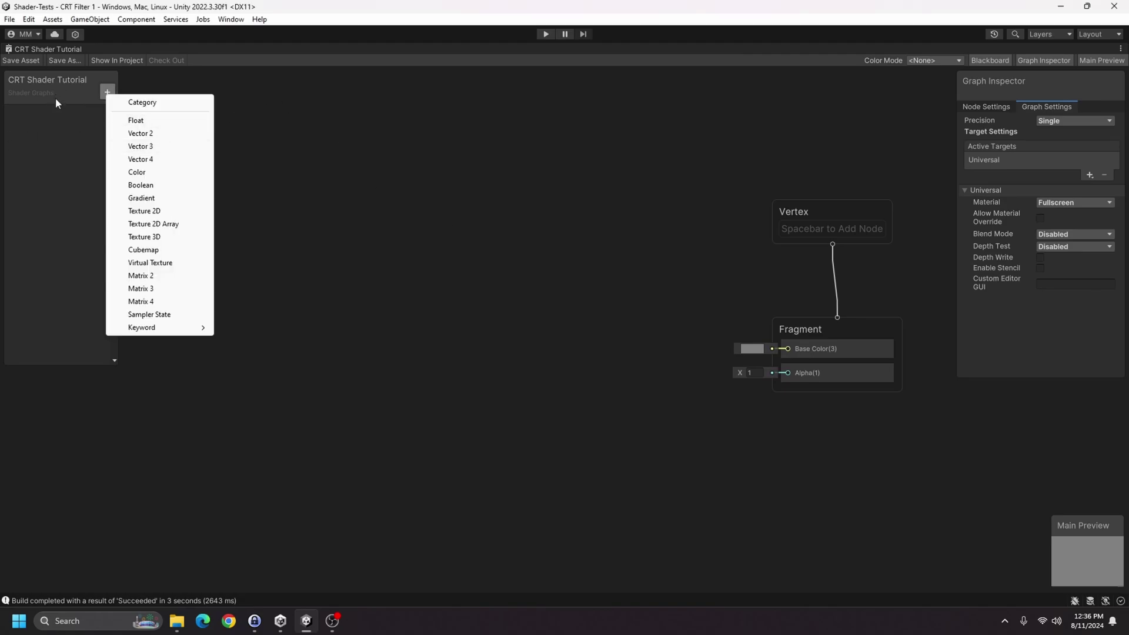
click(154, 121)
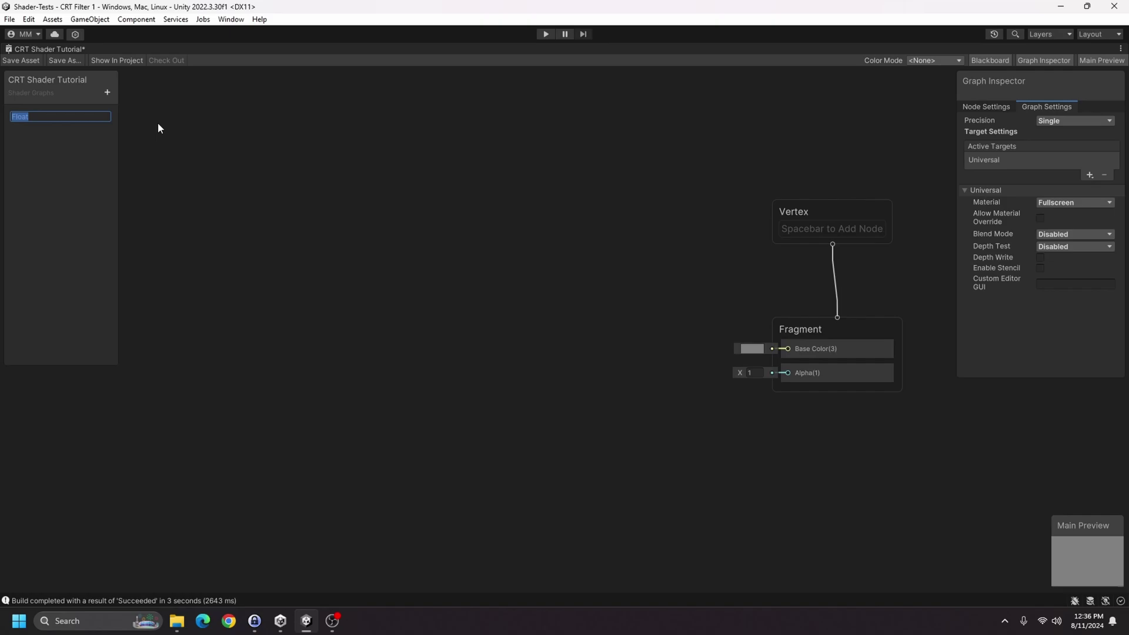
text(Blur Offset)
click(107, 92)
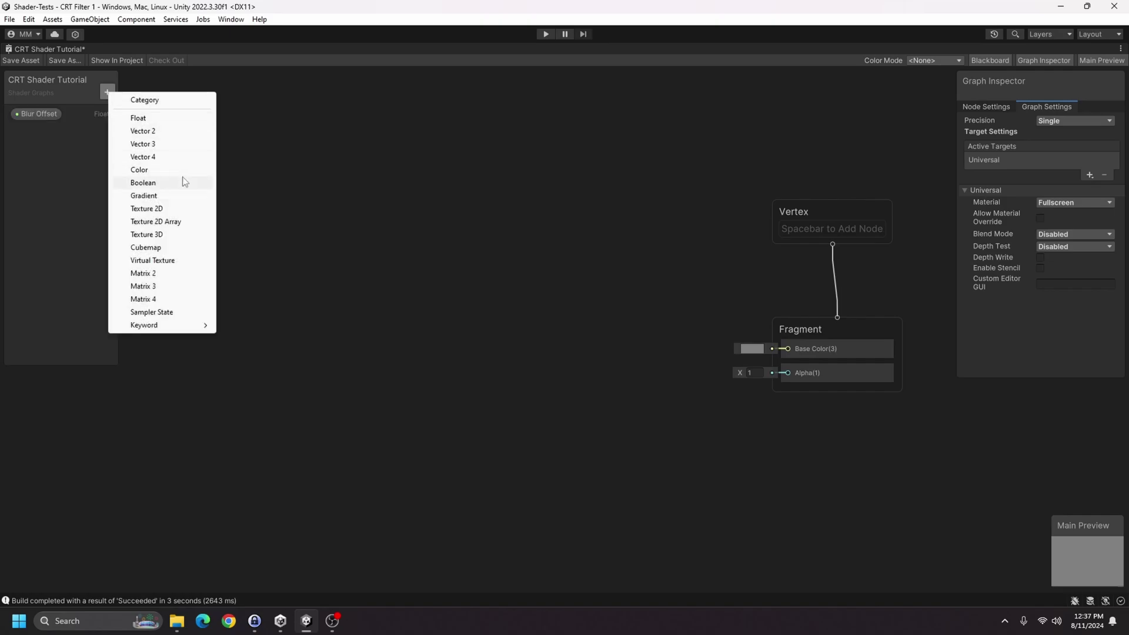
click(168, 169)
key(Return)
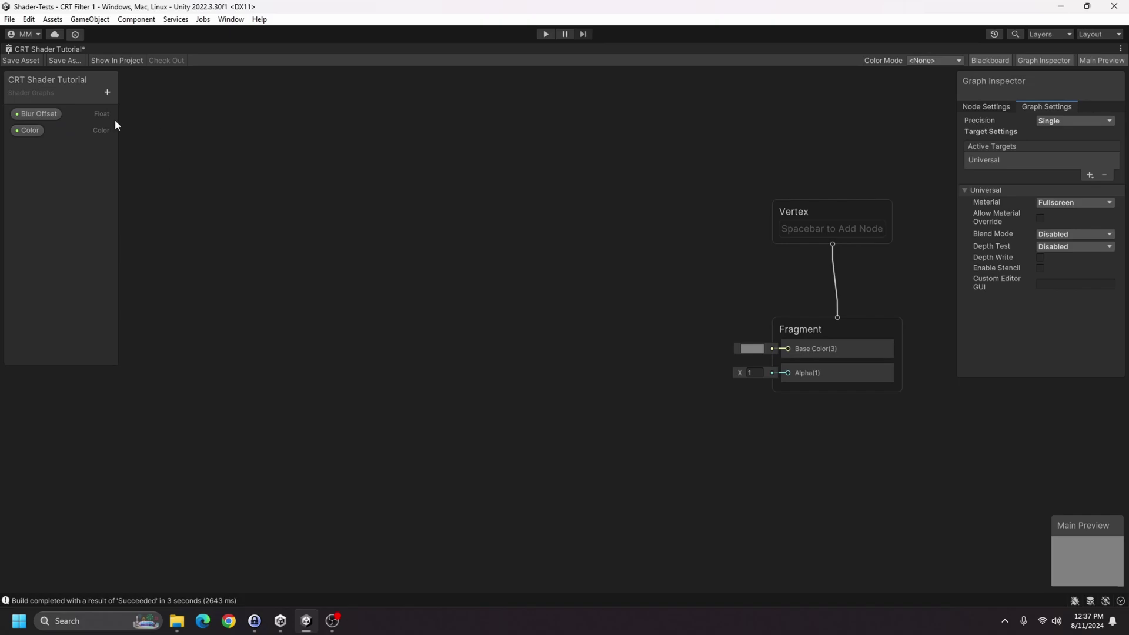
- Add a Float property 'Scan Lines Speed', then review the Blur Offset and Color settings
click(107, 92)
click(141, 113)
text(Scans)
key(BackSpace)
text(Lines Speed)
key(Return)
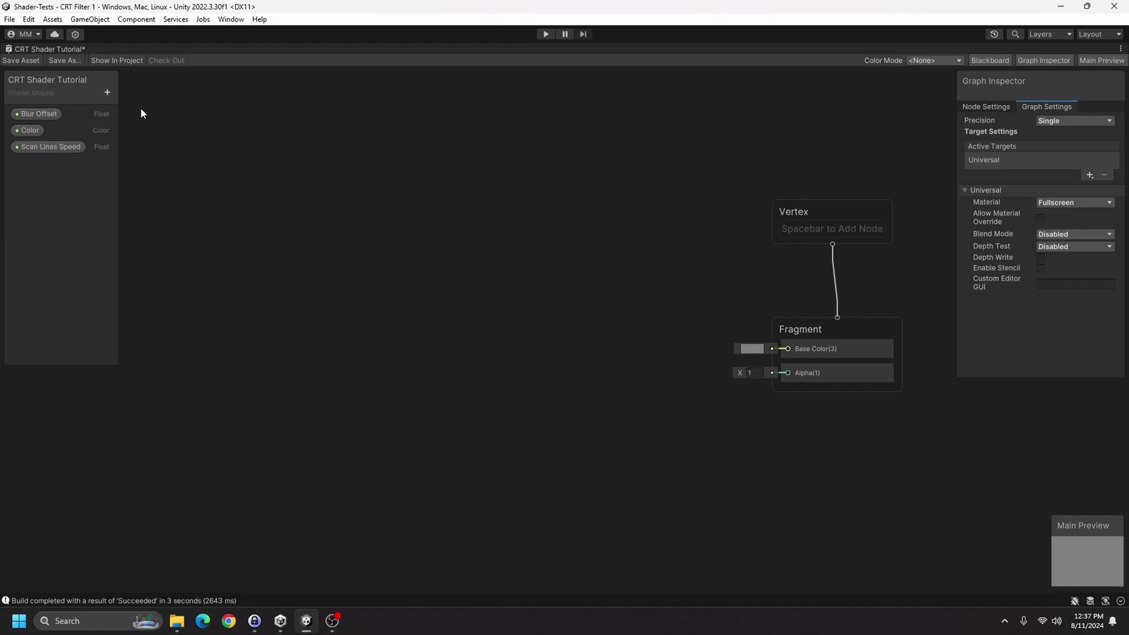
click(48, 117)
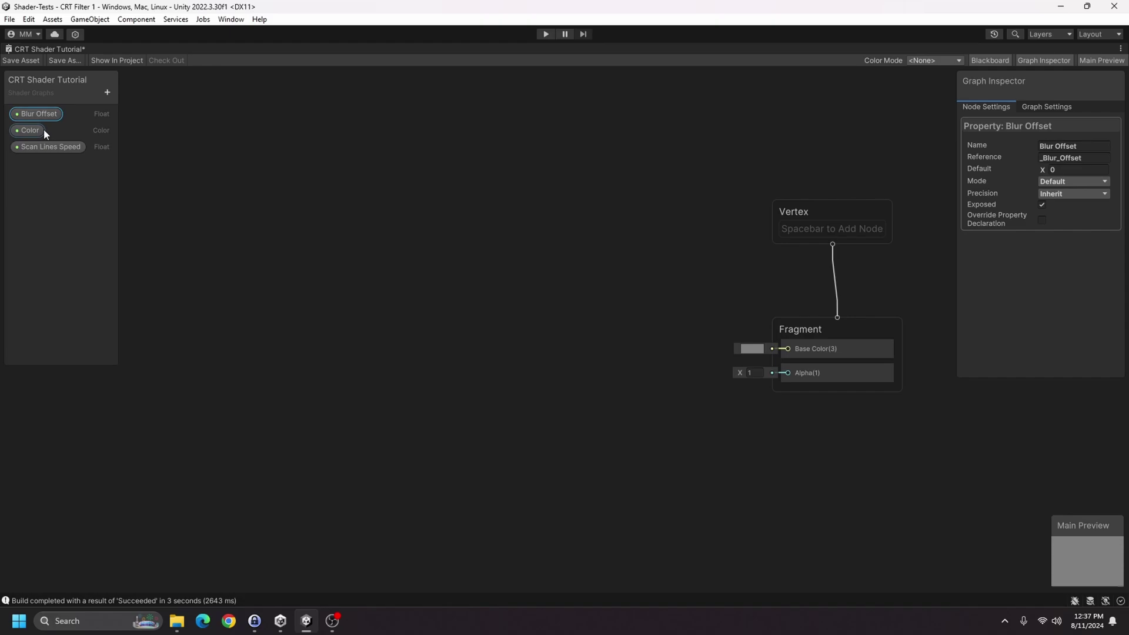
click(43, 129)
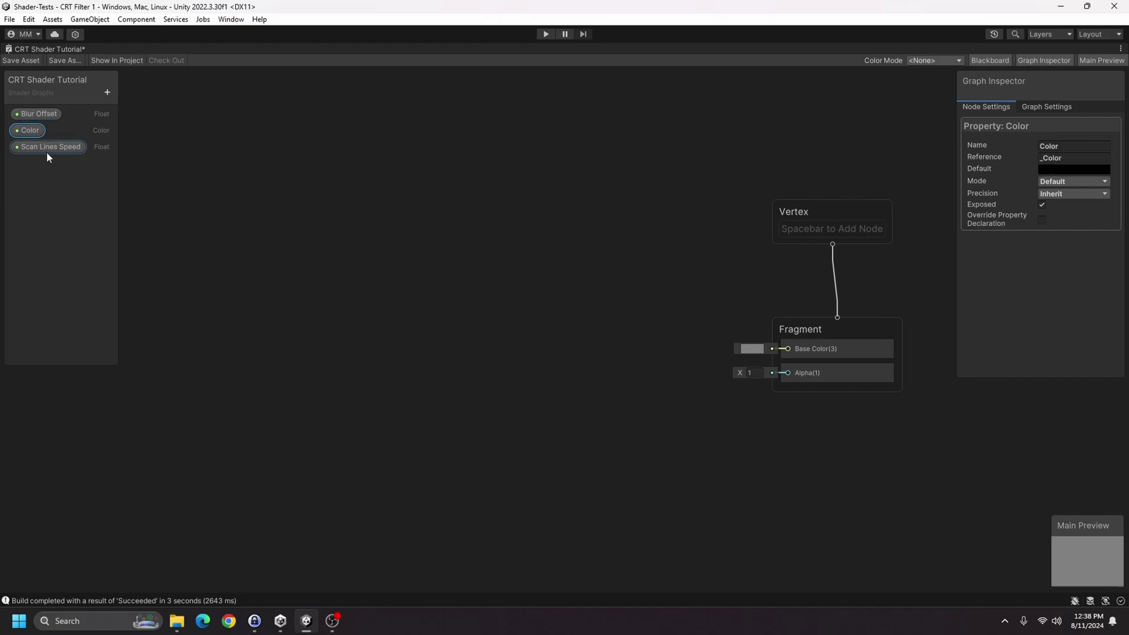
- Pick a new default colour for the Color property and set its mode to HDR
click(1052, 170)
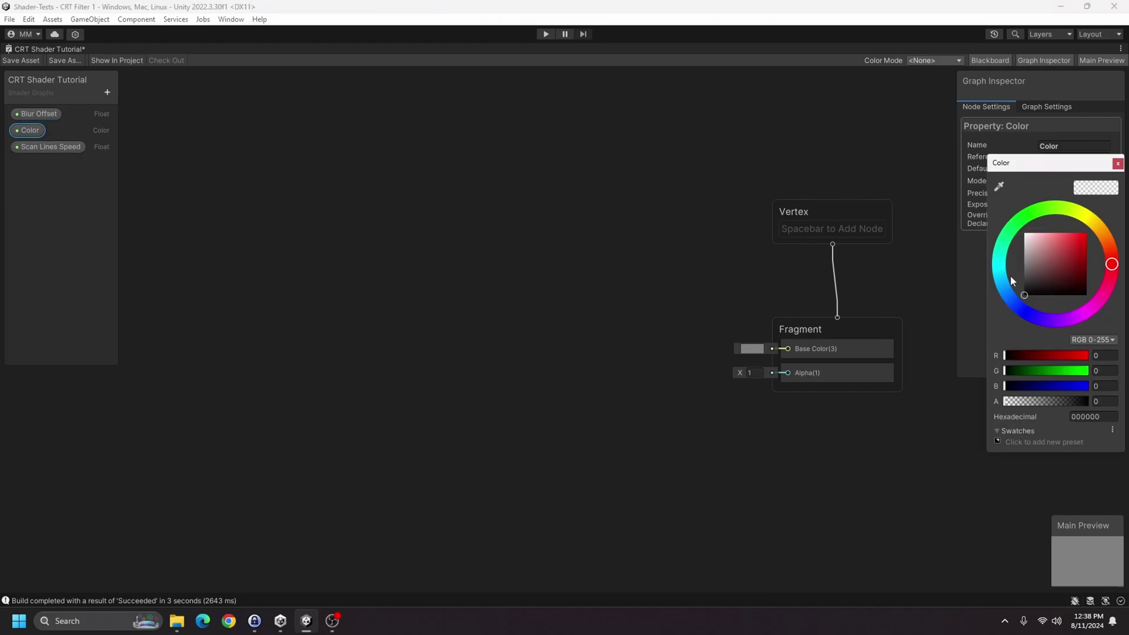
click(1041, 265)
click(1118, 163)
click(1082, 181)
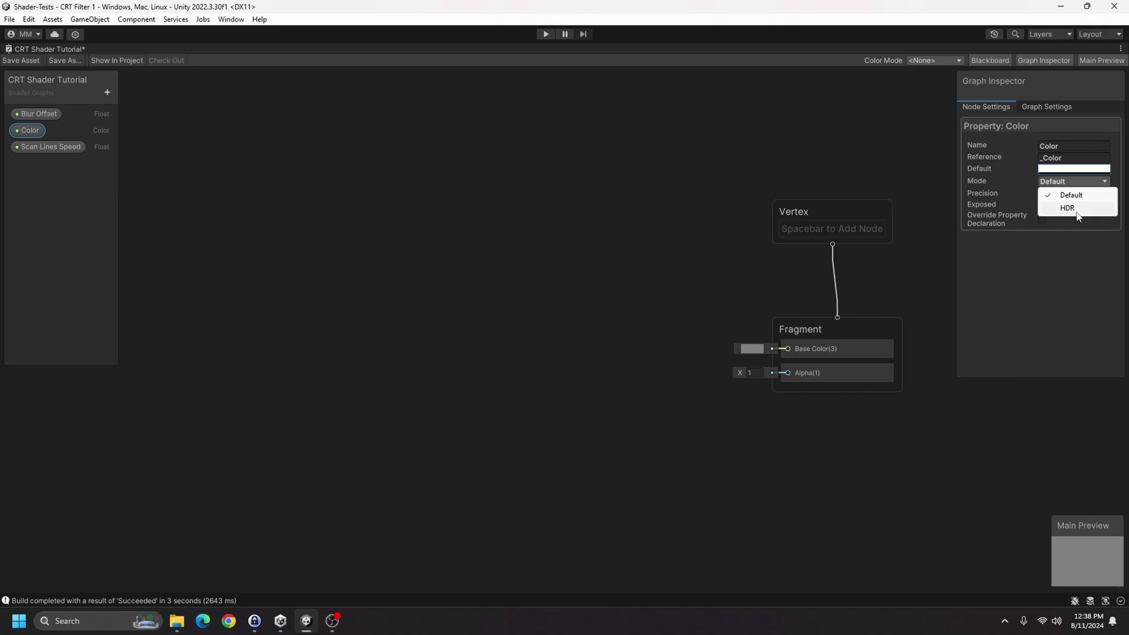
click(1067, 208)
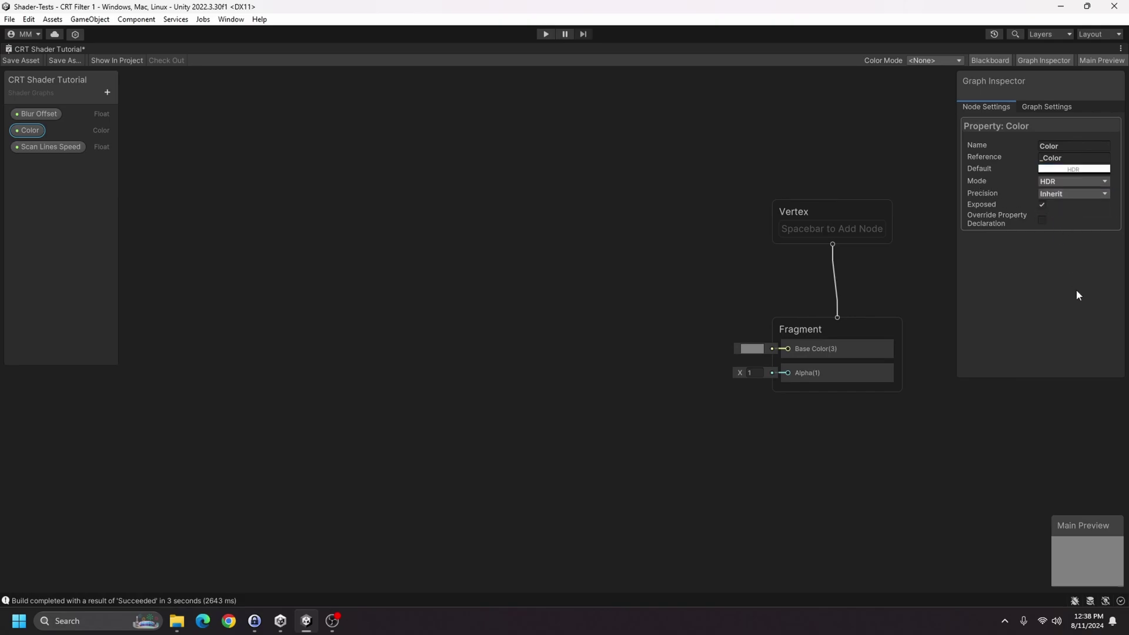
- Set Blur Offset to Slider mode, entering 002 for its range value
click(56, 113)
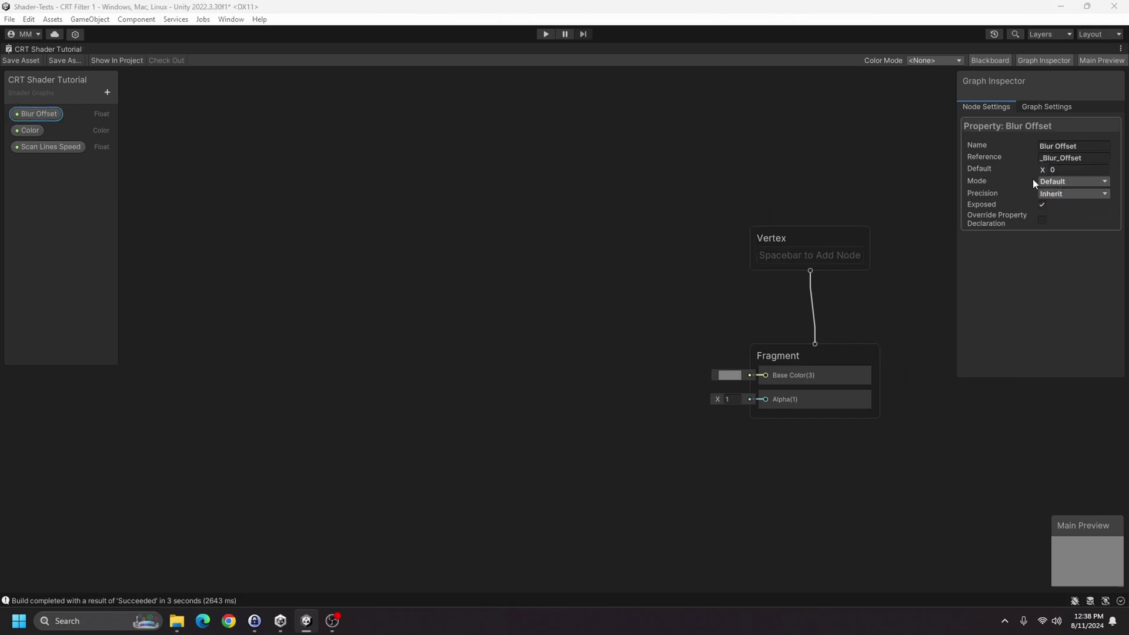
click(1053, 182)
click(1077, 212)
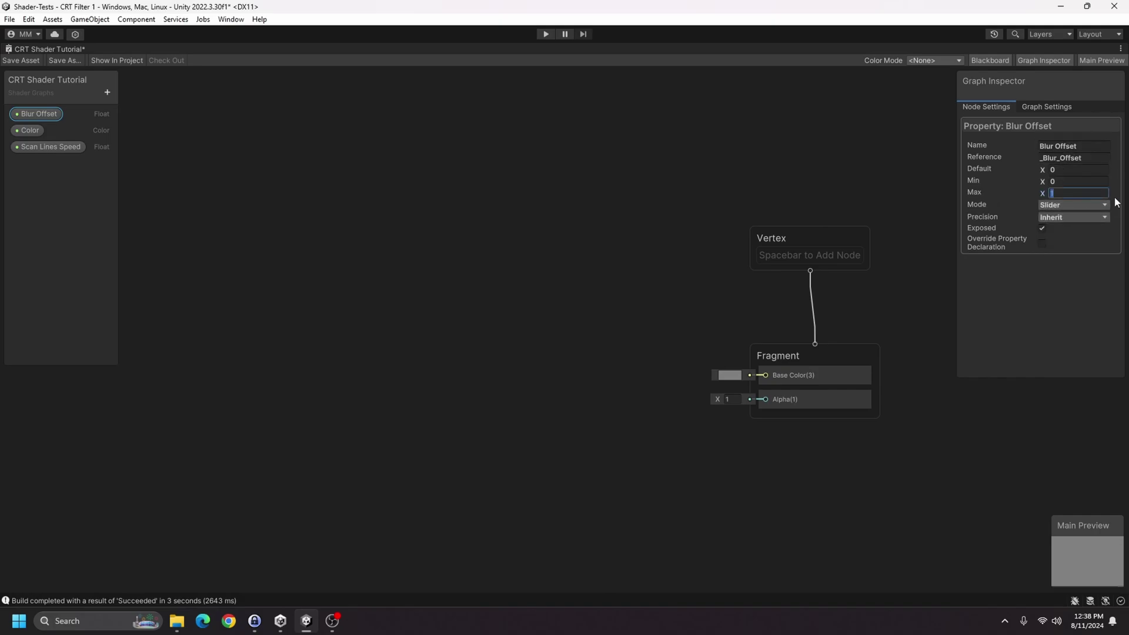
text(002)
click(41, 135)
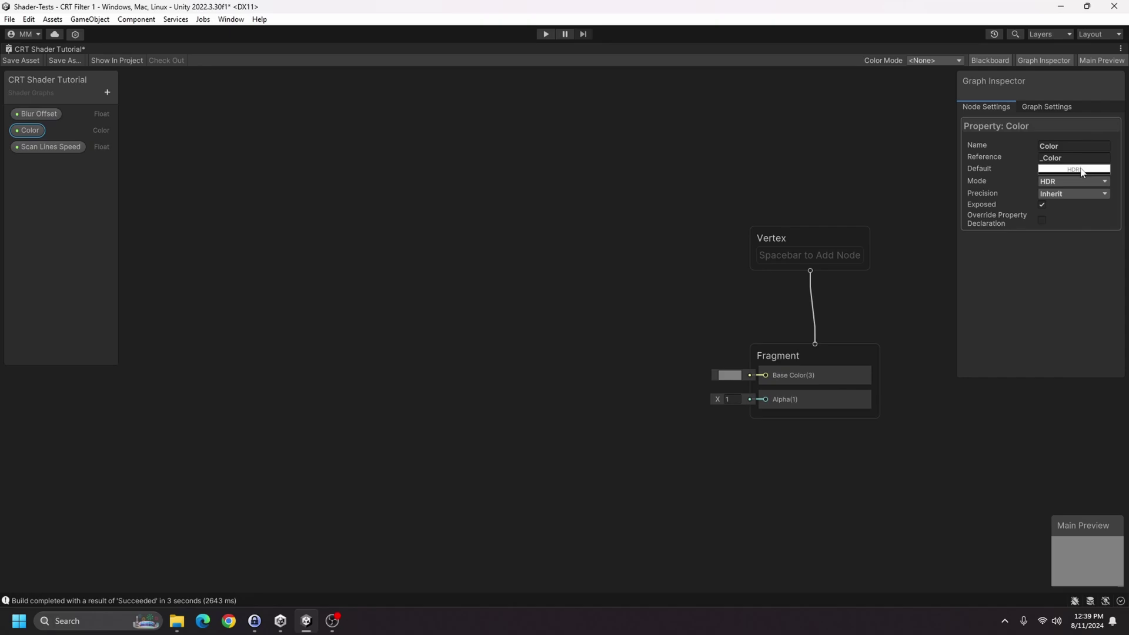
- Make Scan Lines Speed a slider ranging from -0.25 to 0.25
click(51, 146)
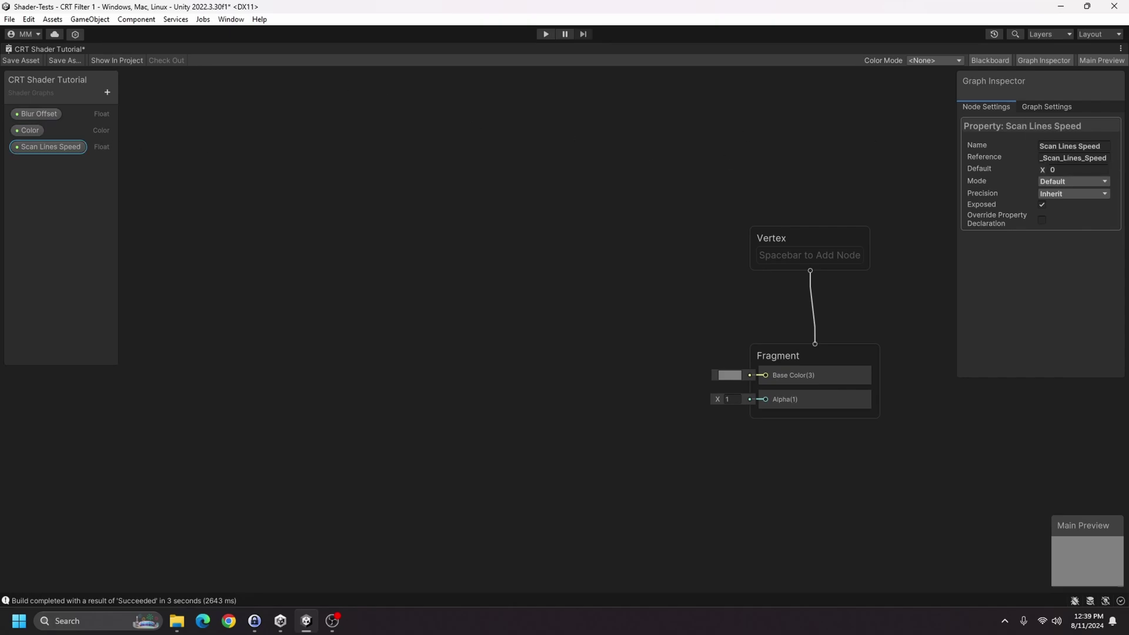
click(1073, 182)
click(1078, 210)
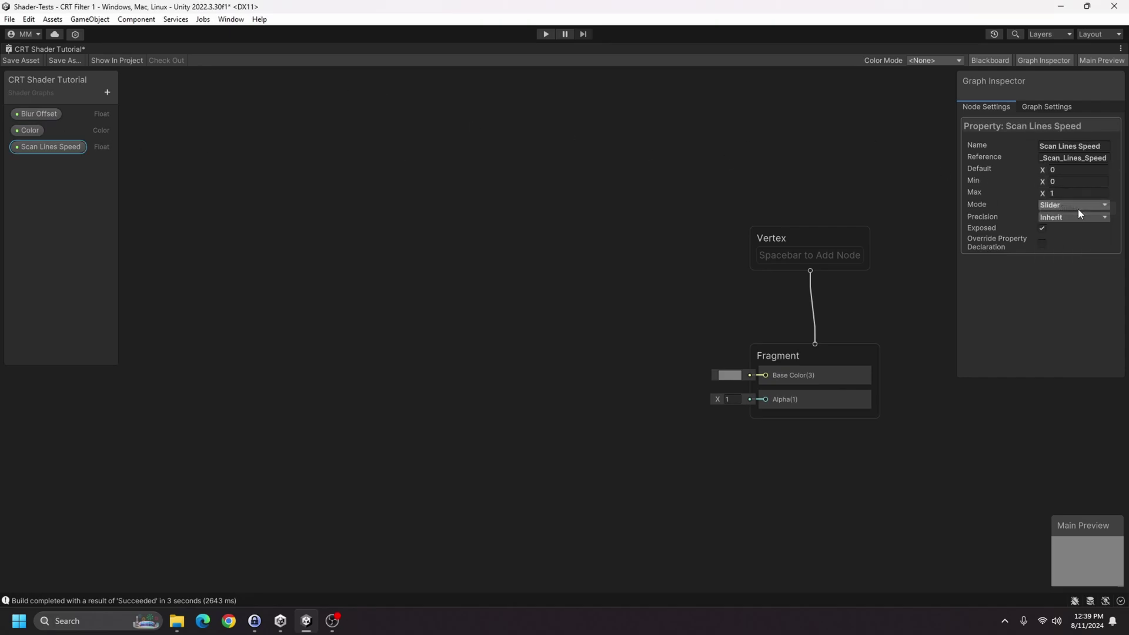
click(1085, 179)
text(0.25)
click(408, 199)
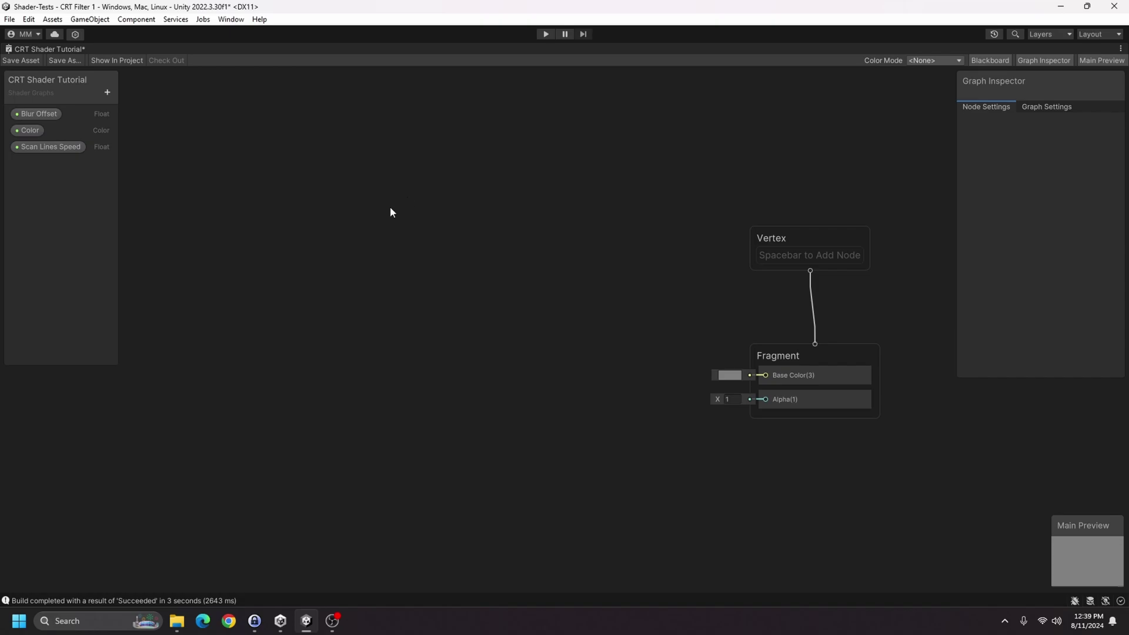
- Add a URP Sample Buffer node set to BlitSource, placed to feed the Fragment Base Color
middle_drag(297, 231, 335, 238)
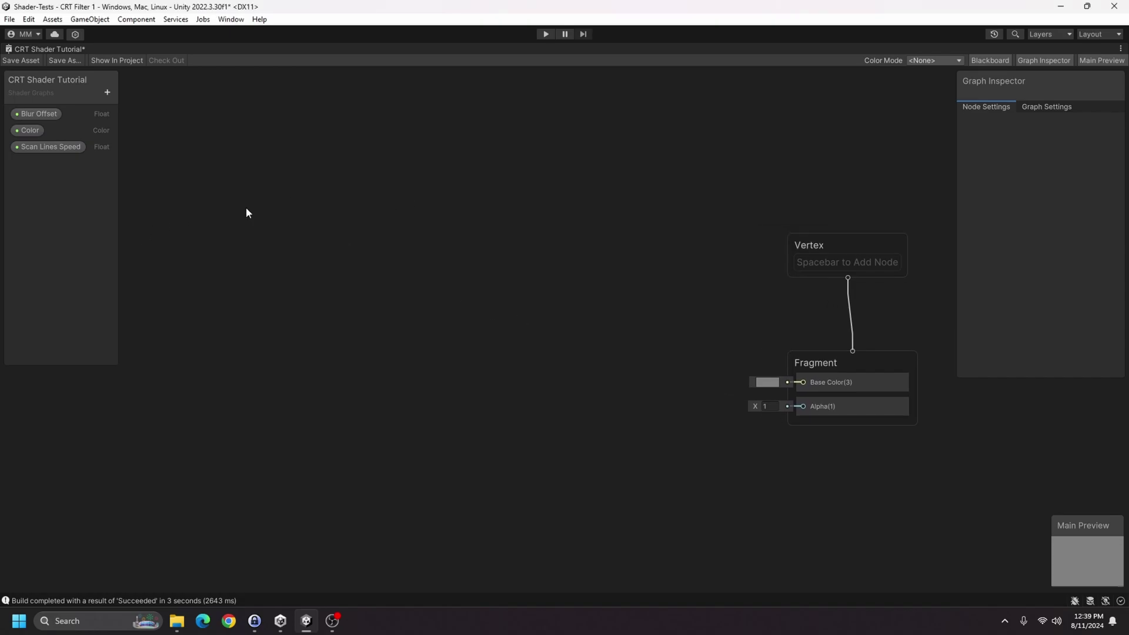
right_click(305, 199)
click(329, 207)
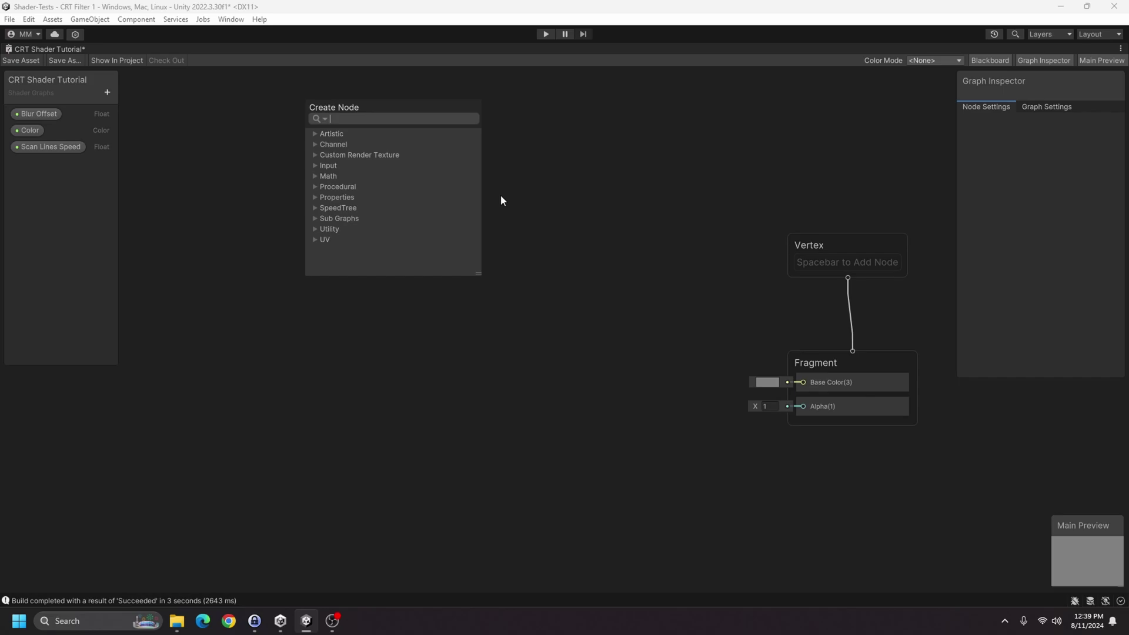
text(urp)
key(Return)
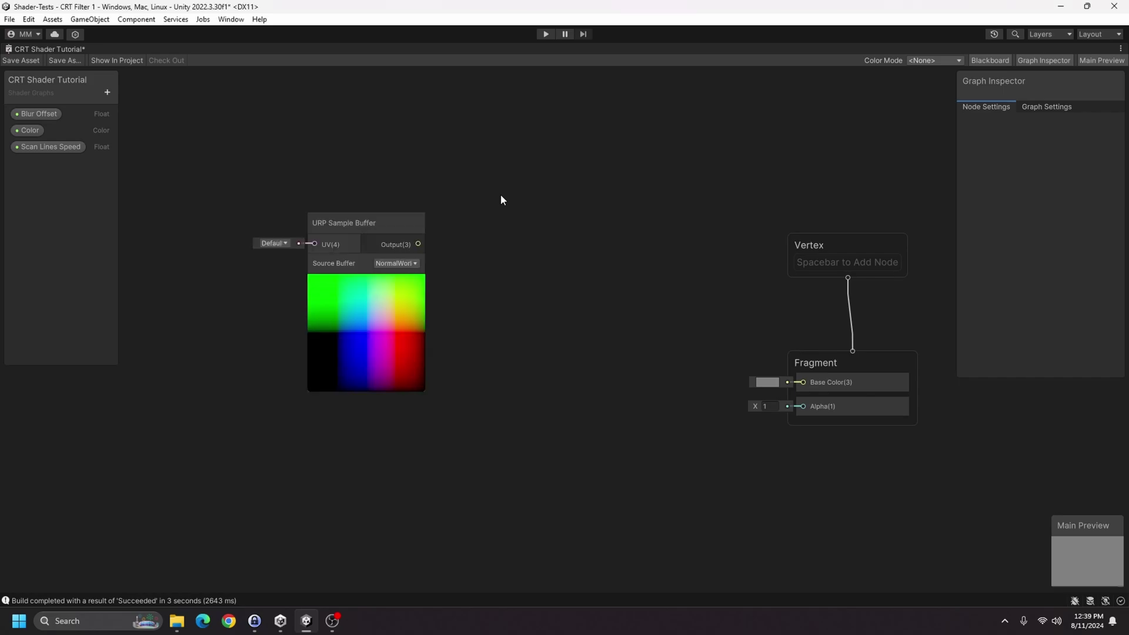
click(415, 263)
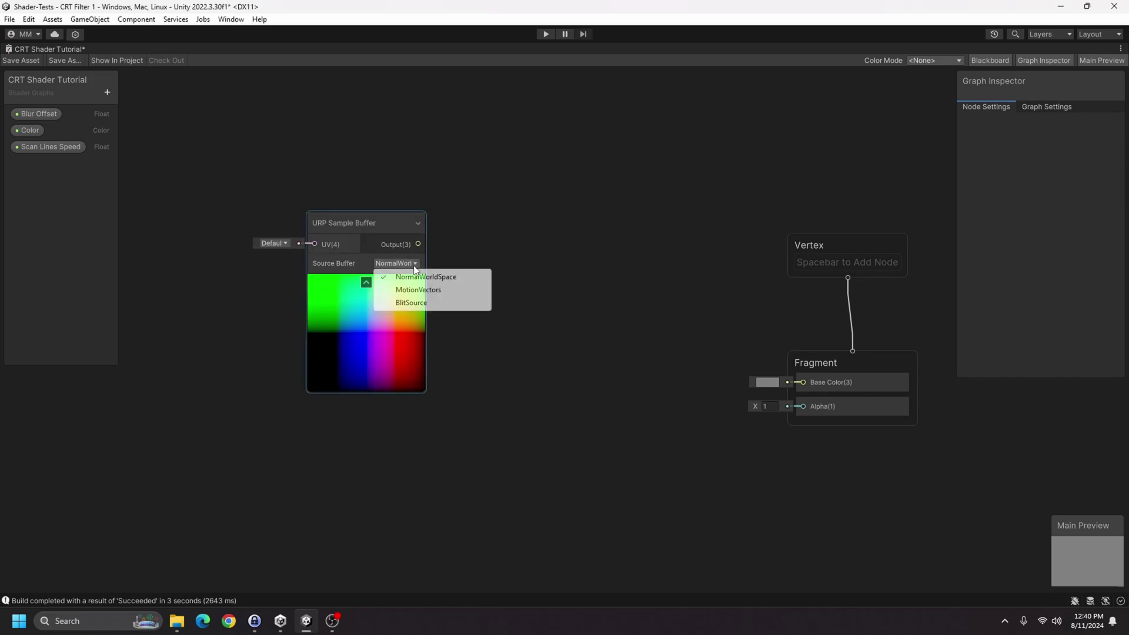
click(422, 303)
click(366, 283)
drag(335, 228, 803, 383)
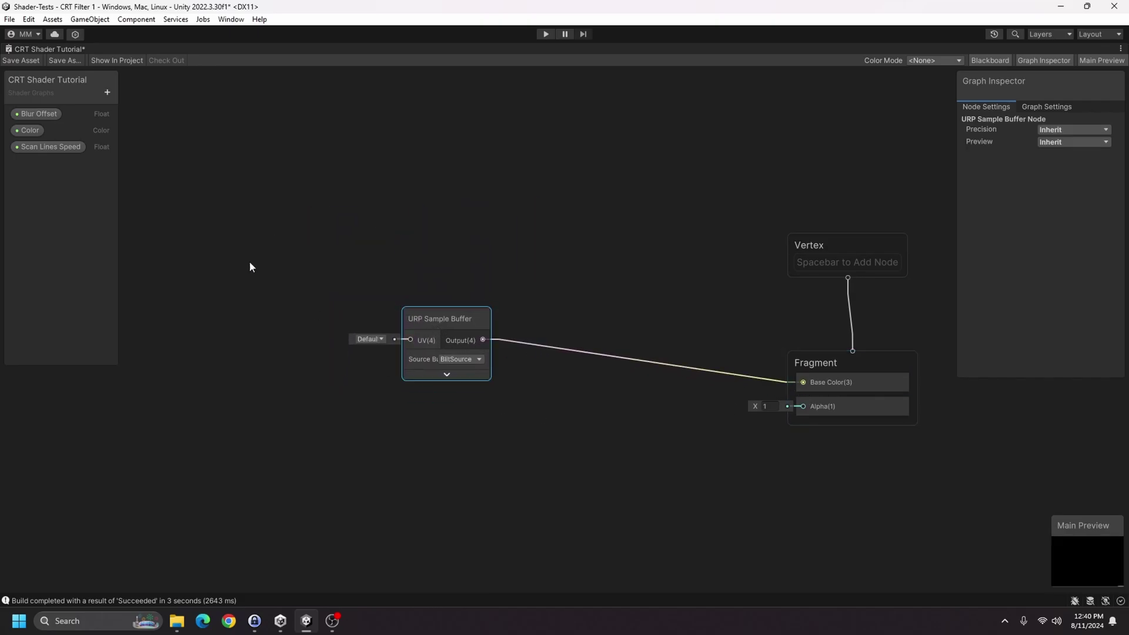
double_click(56, 48)
click(281, 48)
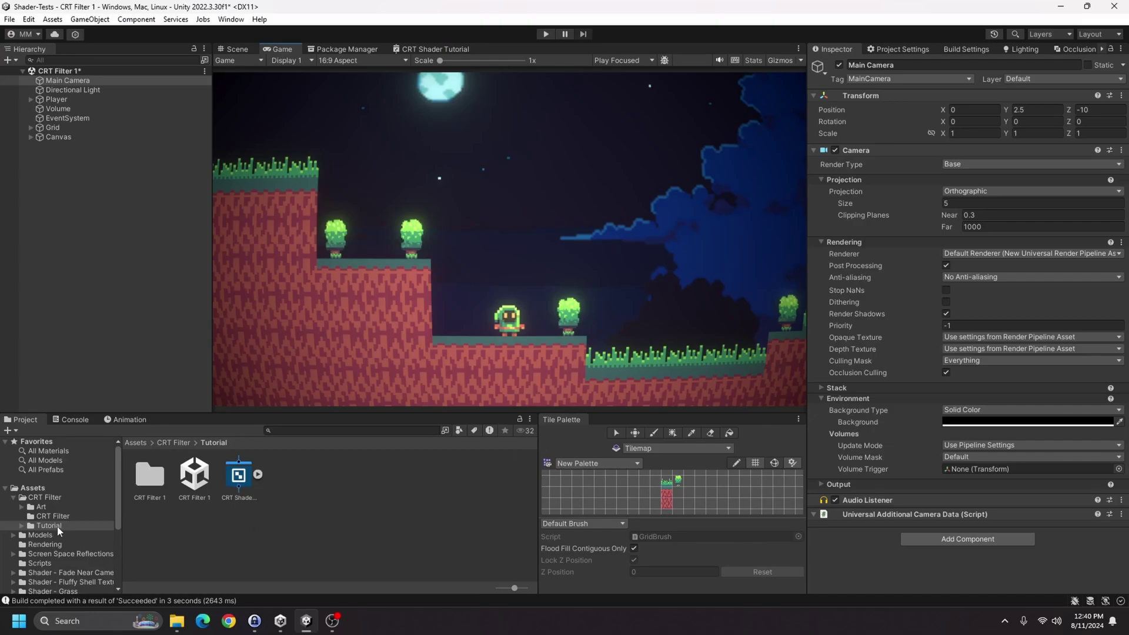
- Add a Full Screen Pass renderer feature to the URP renderer data asset
click(45, 545)
click(195, 475)
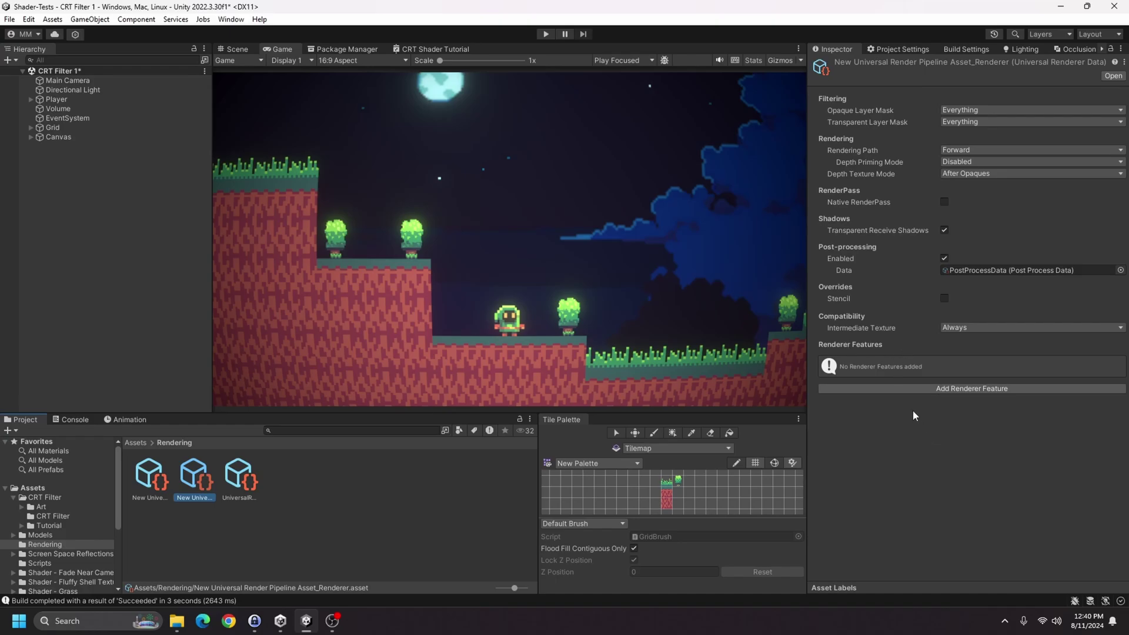
click(919, 390)
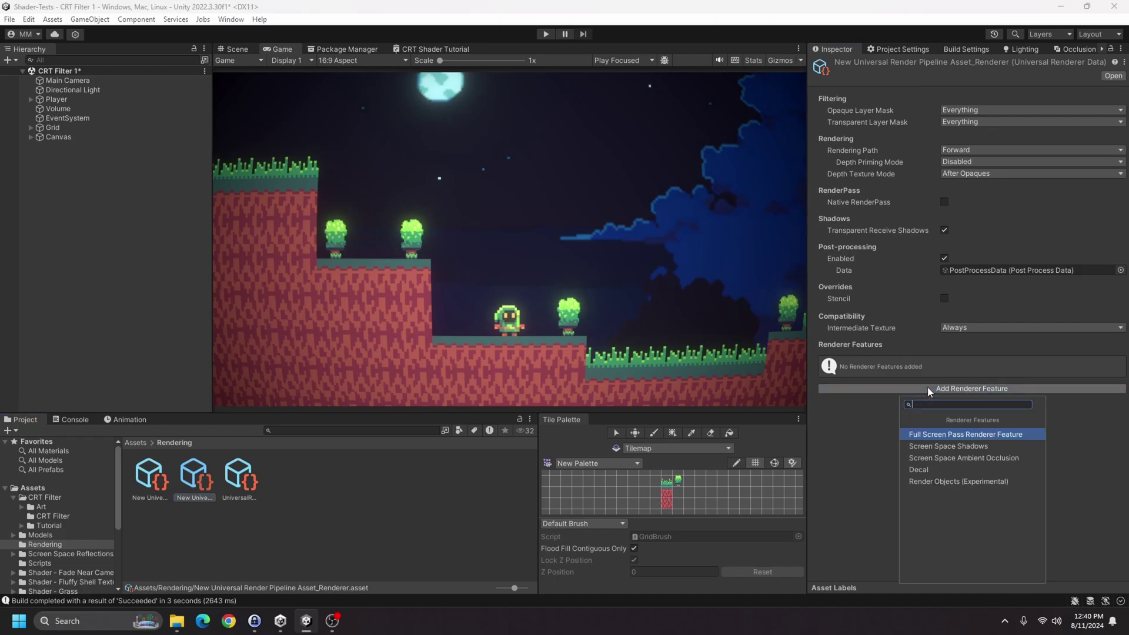
click(943, 435)
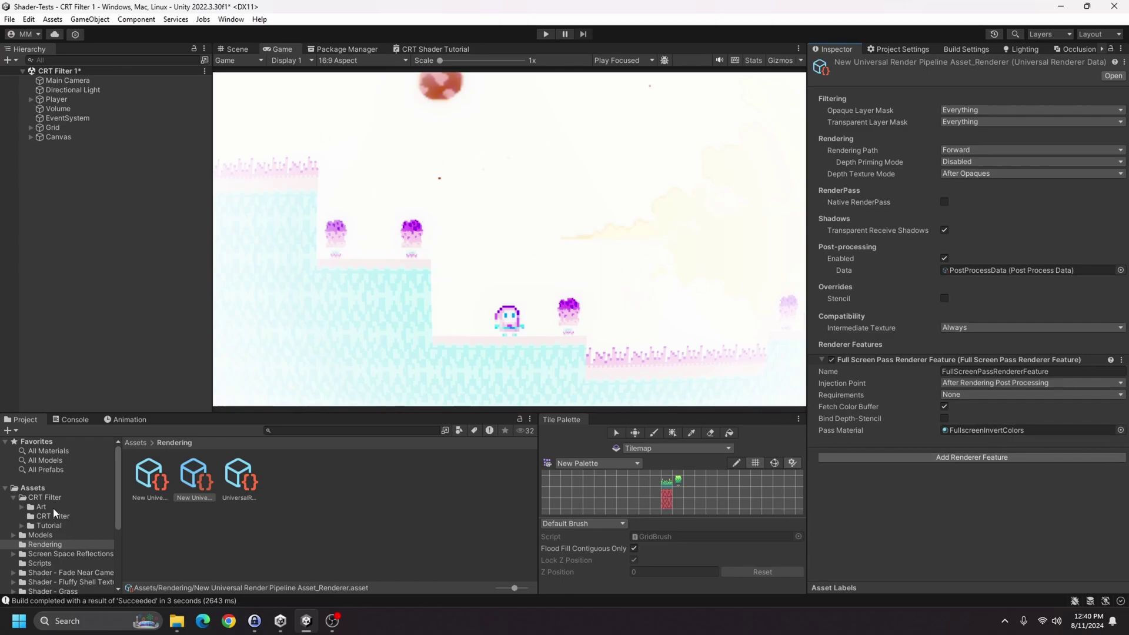
- Create a material named CRT Tutorial from the CRT shader in the Tutorial folder
click(57, 526)
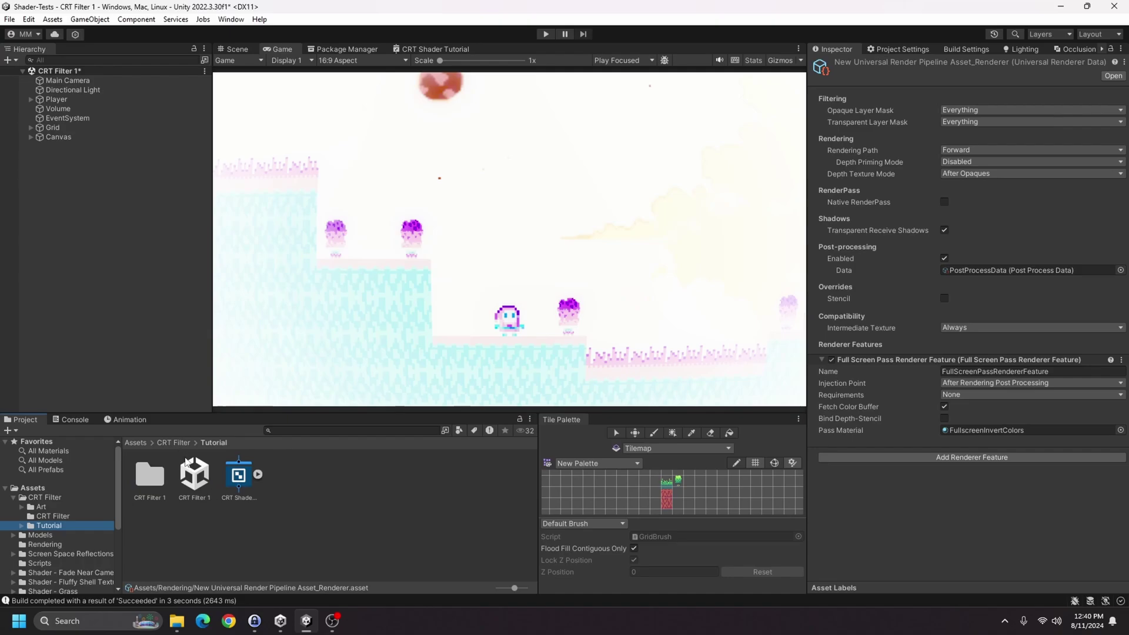
right_click(238, 479)
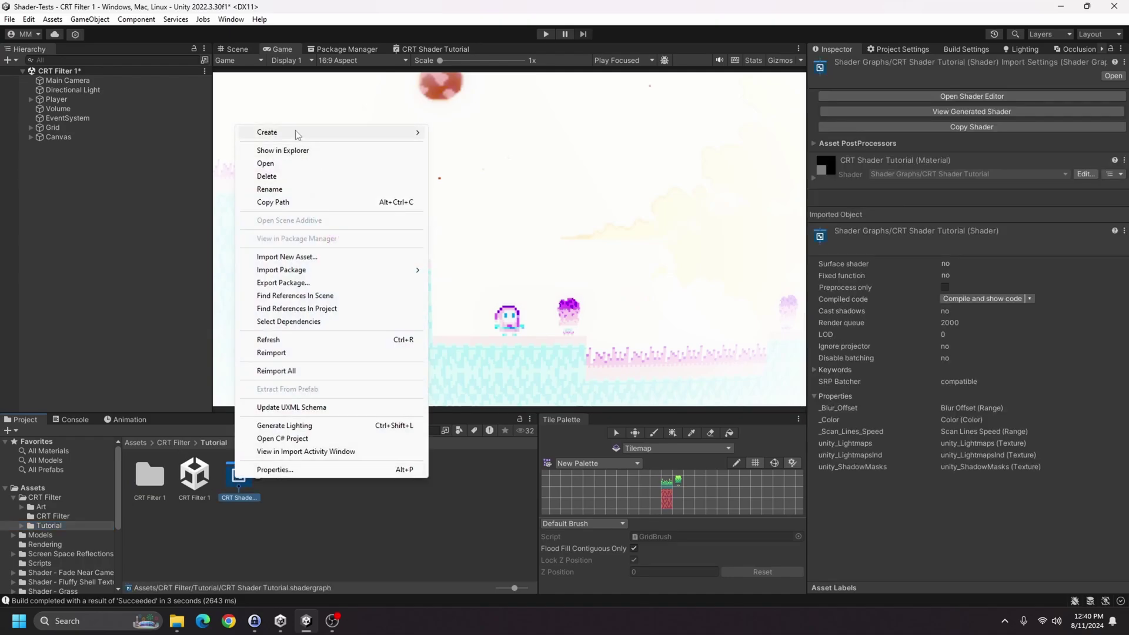
mouse_move(300, 134)
click(467, 300)
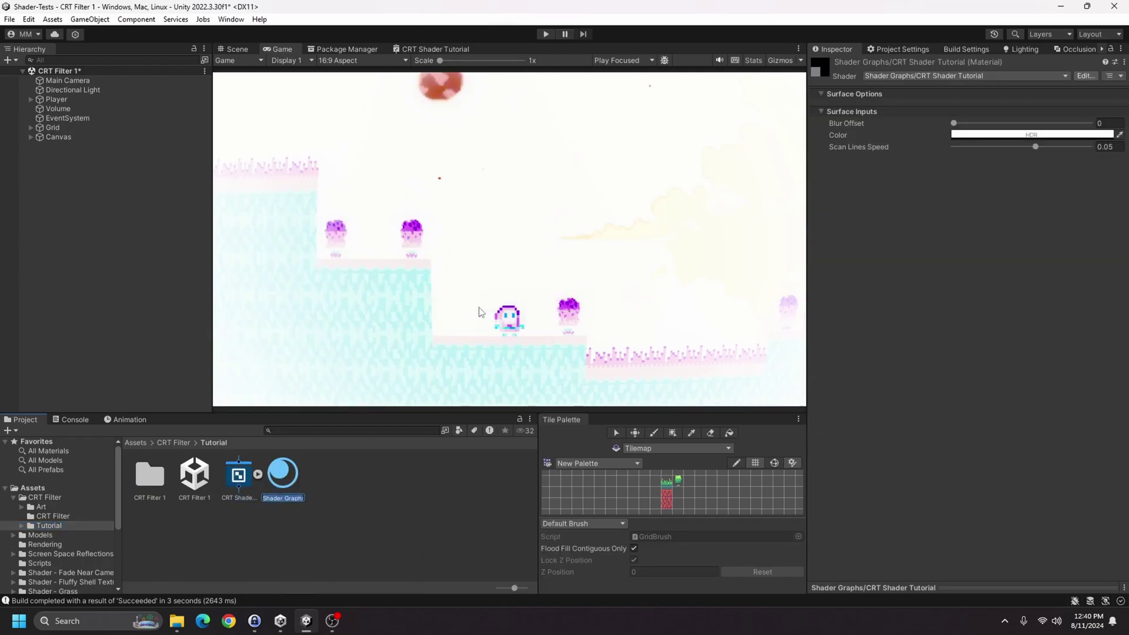
text(CRT Tutorial)
click(45, 544)
- Assign CRT Tutorial as the full-screen pass's Pass Material
click(194, 475)
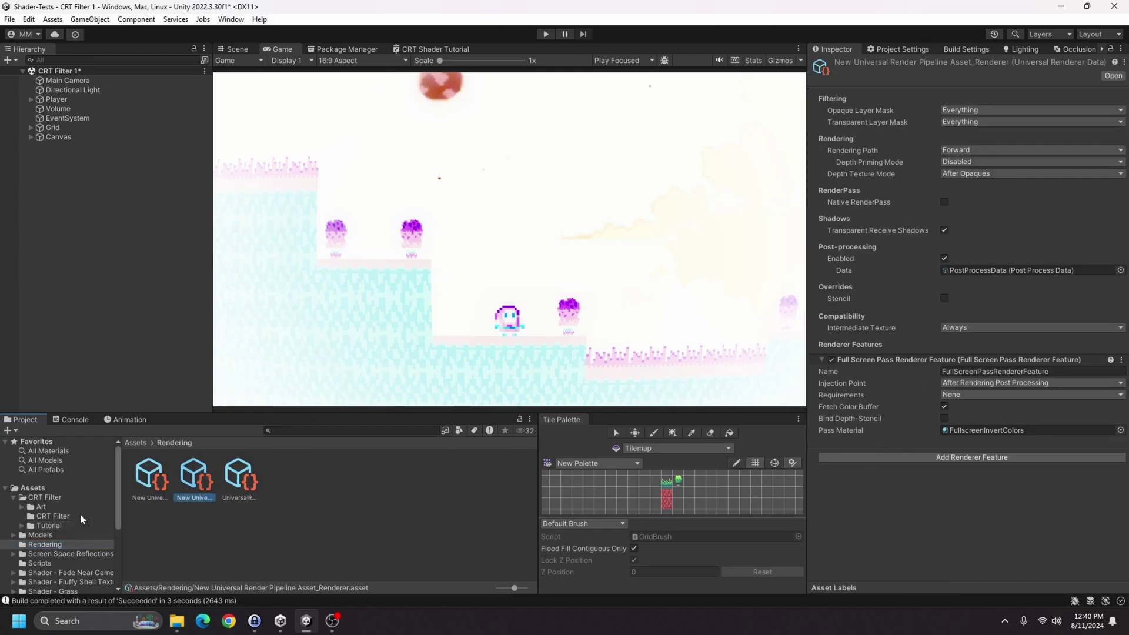
click(56, 525)
drag(277, 484, 985, 428)
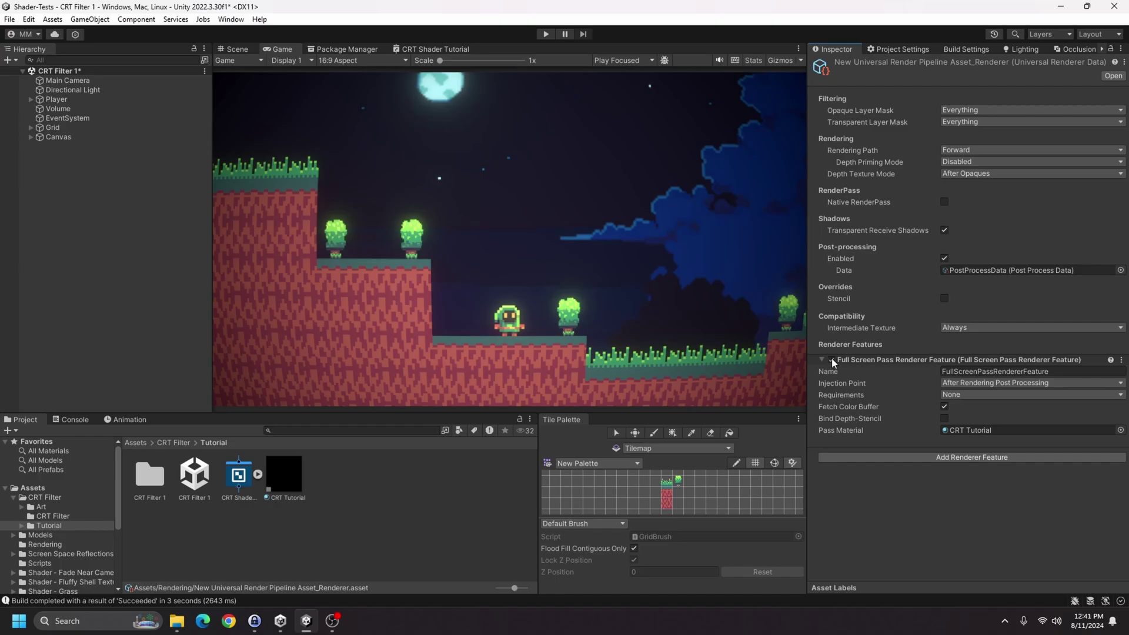
- Delete the link into Fragment Base Color and check the now grey Game view
click(436, 49)
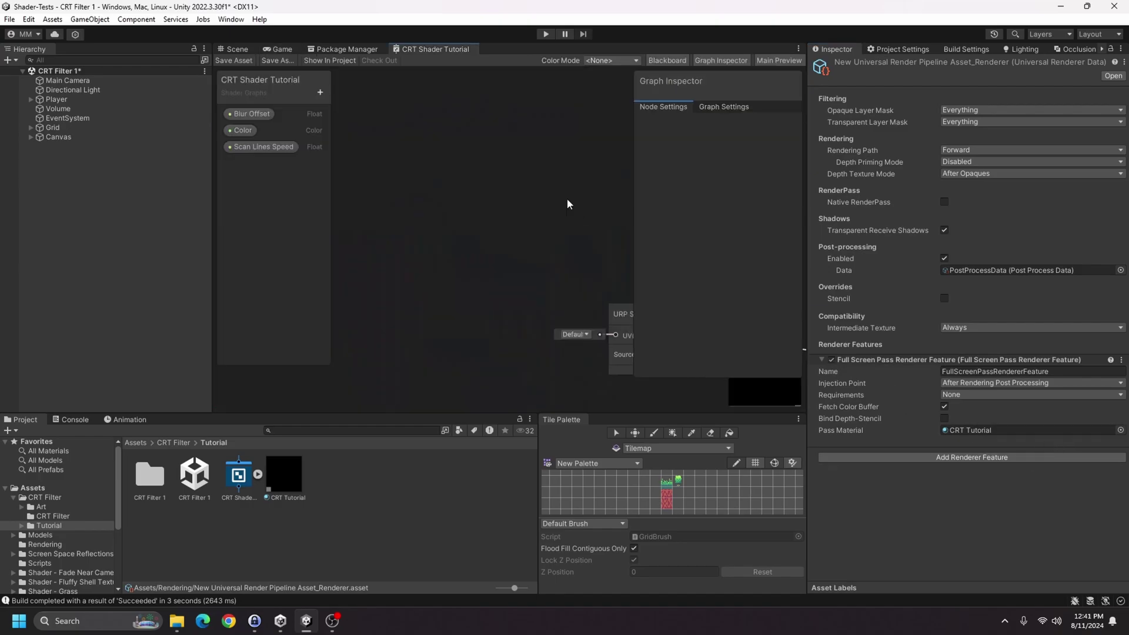
double_click(434, 52)
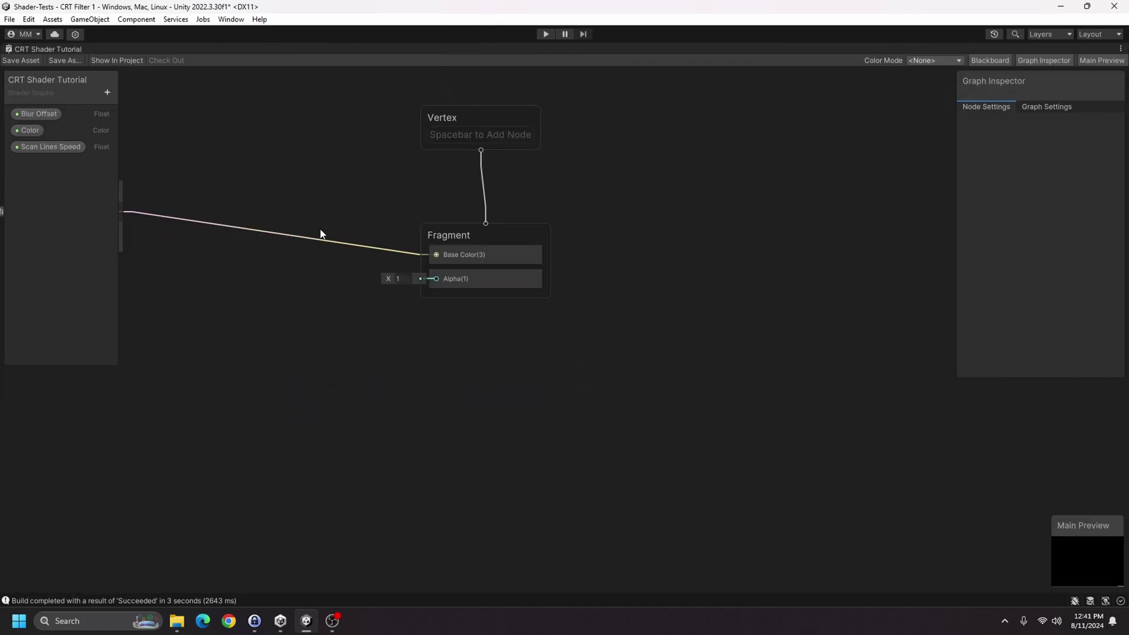
click(545, 282)
key(Delete)
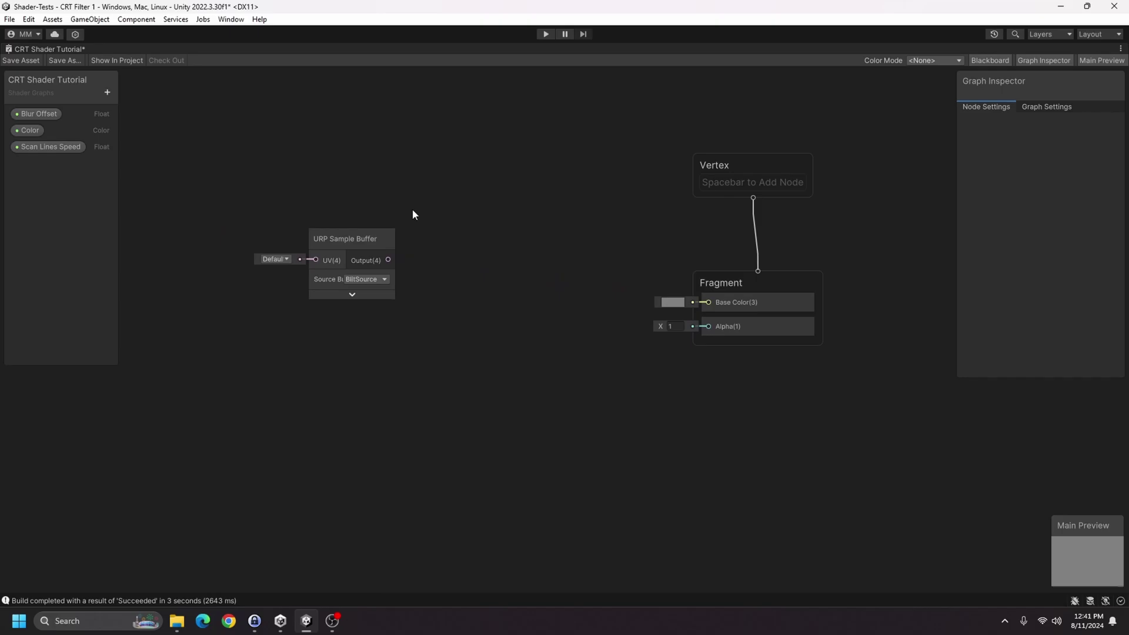
double_click(55, 47)
click(281, 49)
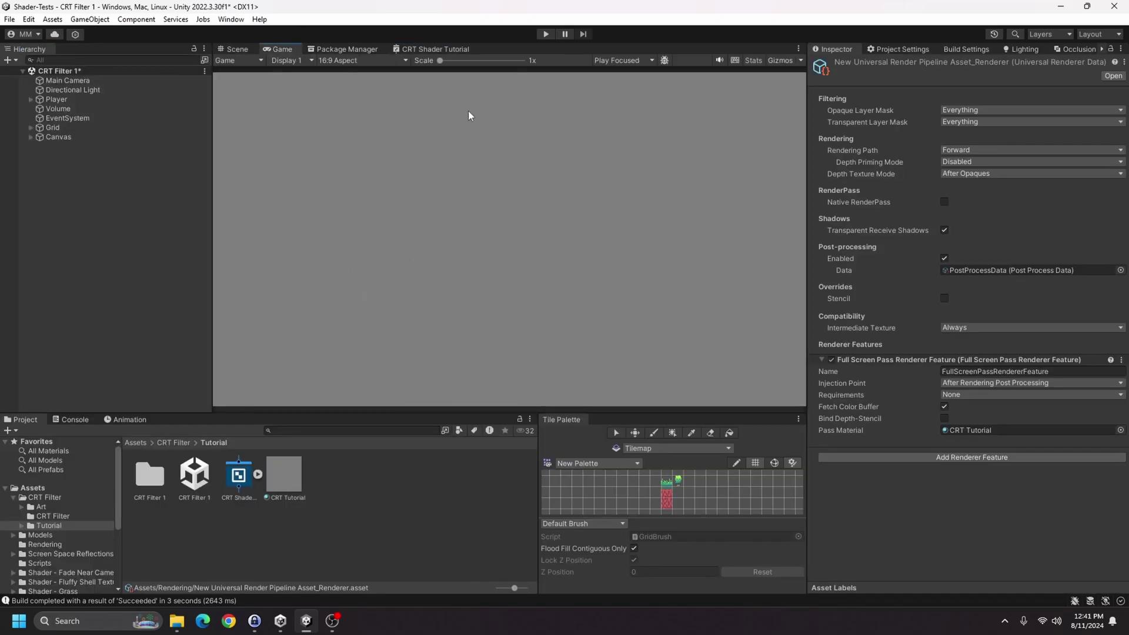
- Reopen the maximised graph and shift the URP Sample Buffer node to make room on the left
double_click(406, 49)
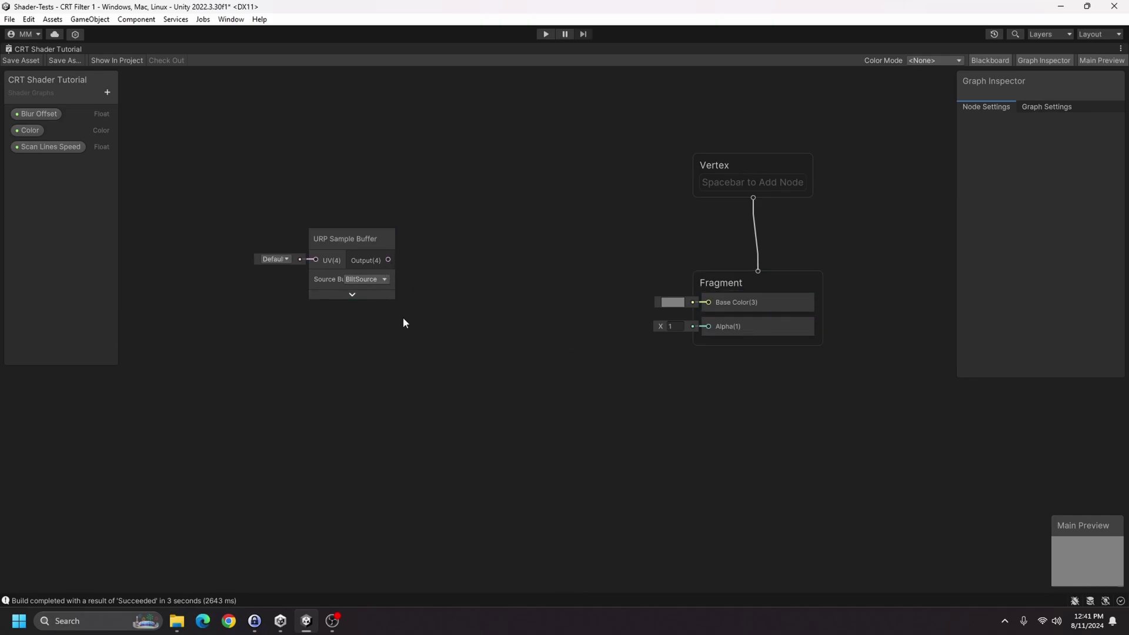
middle_drag(403, 318, 522, 370)
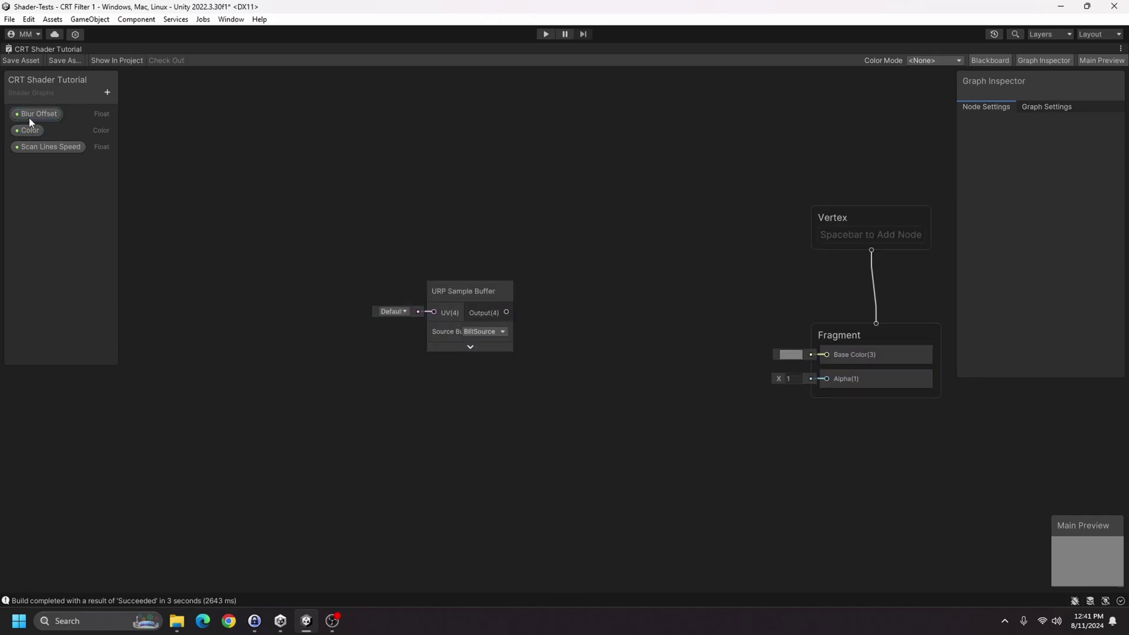
mouse_move(240, 160)
middle_down()
mouse_move(309, 137)
mouse_move(259, 157)
mouse_move(232, 154)
middle_up()
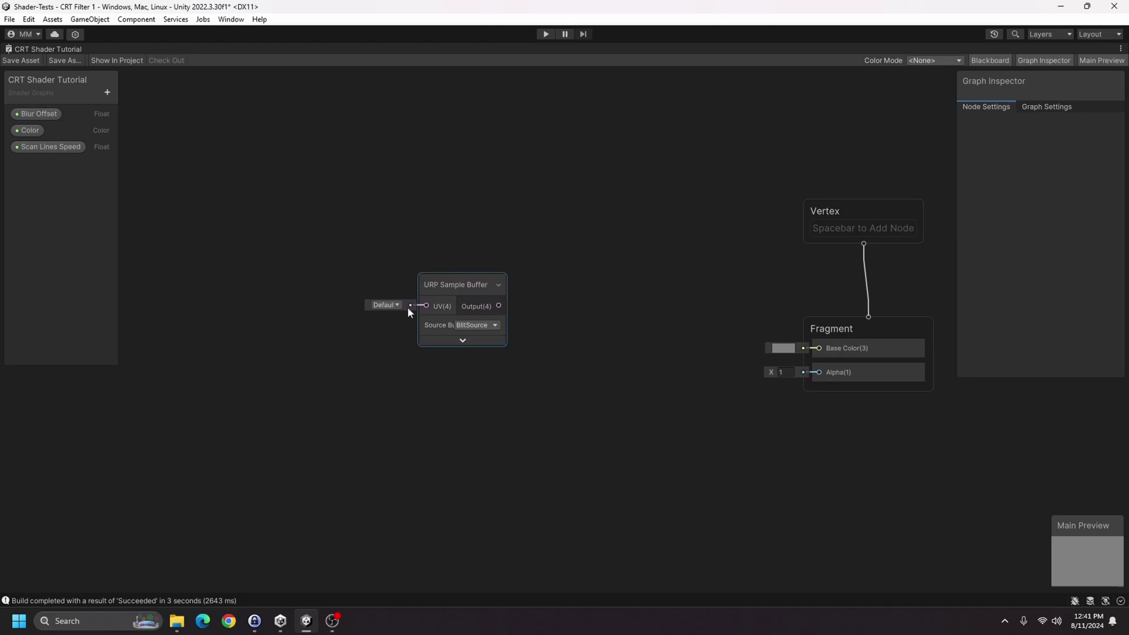
click(467, 283)
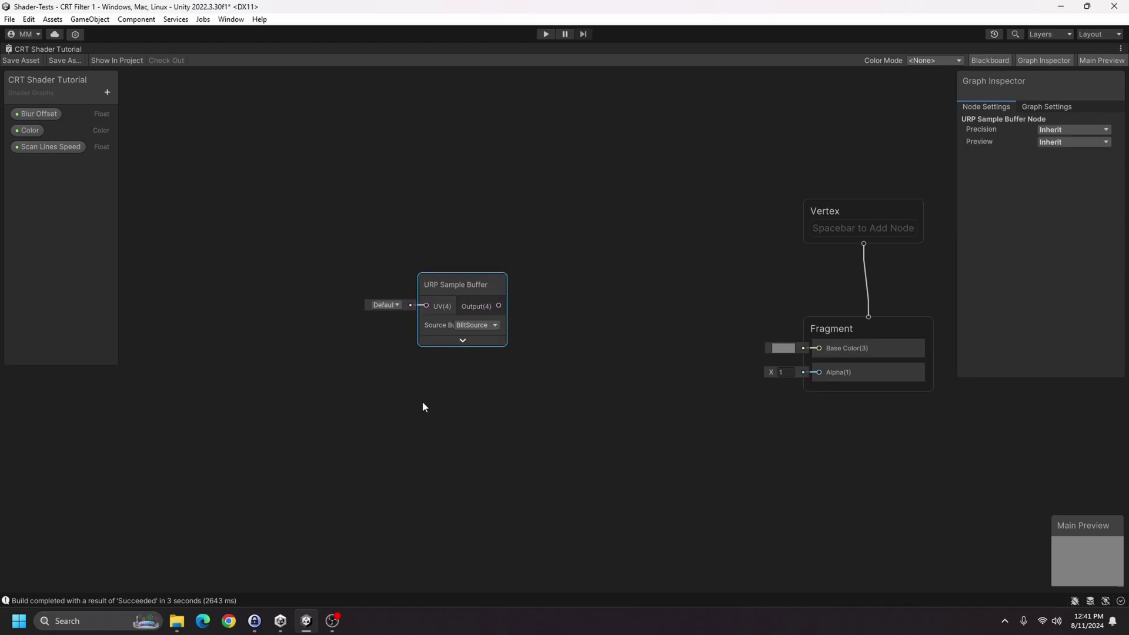
drag(462, 288, 408, 226)
- Add a Tiling And Offset node feeding the URP Sample Buffer's UV input
right_click(202, 228)
click(222, 231)
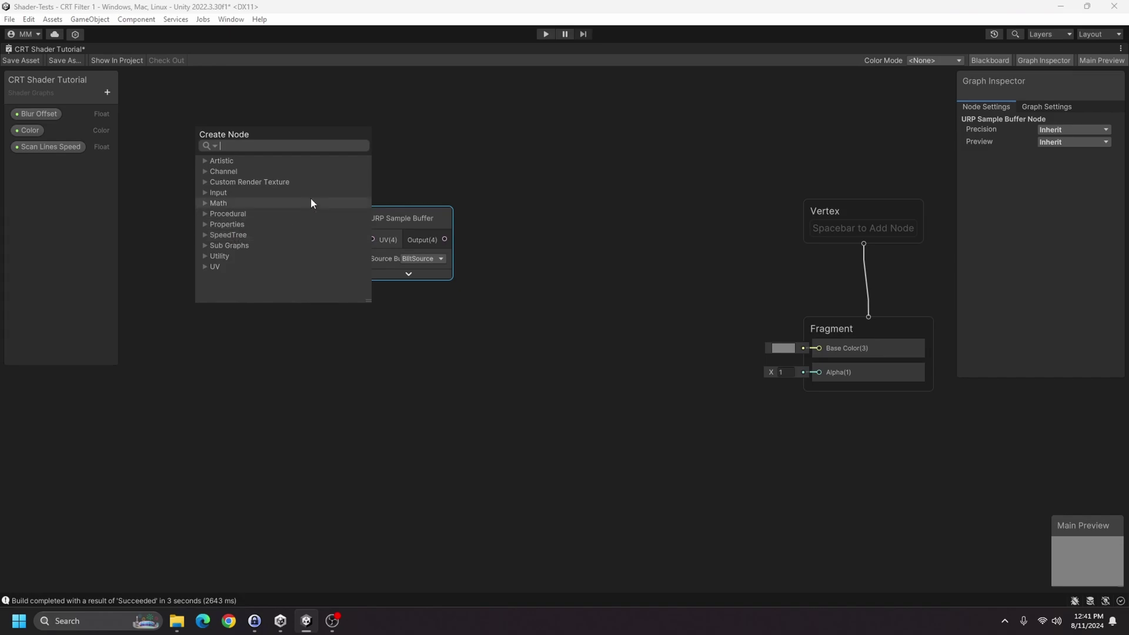
text(tilin)
key(Return)
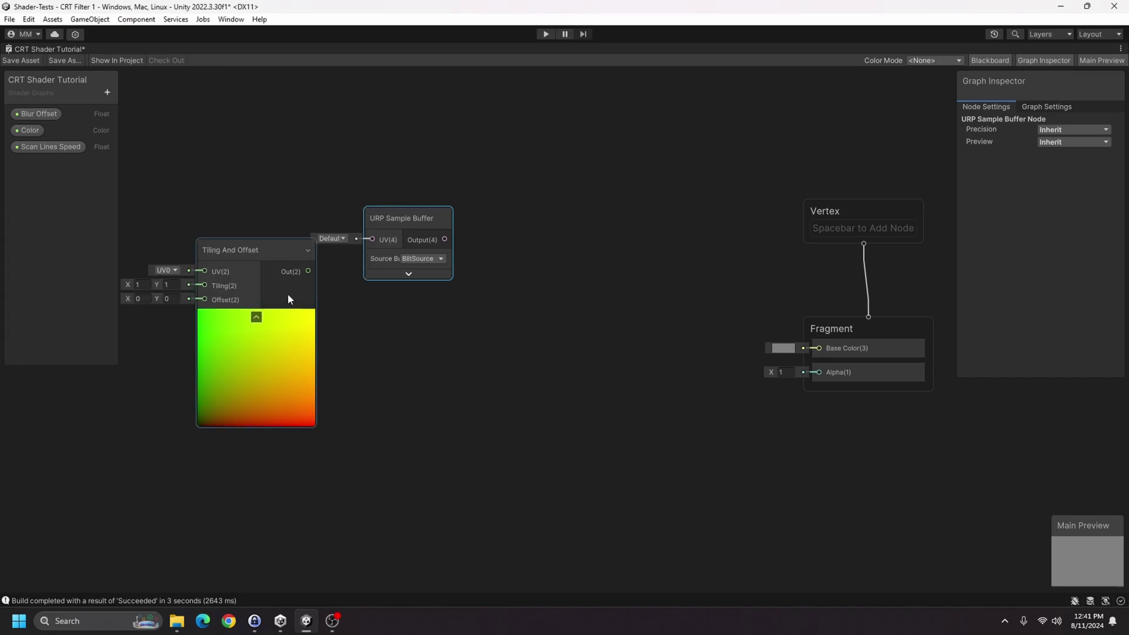
drag(240, 246, 281, 214)
middle_drag(474, 258, 719, 306)
- Place a Blur Offset property node and add a Vector 2 node beside it
drag(36, 114, 323, 303)
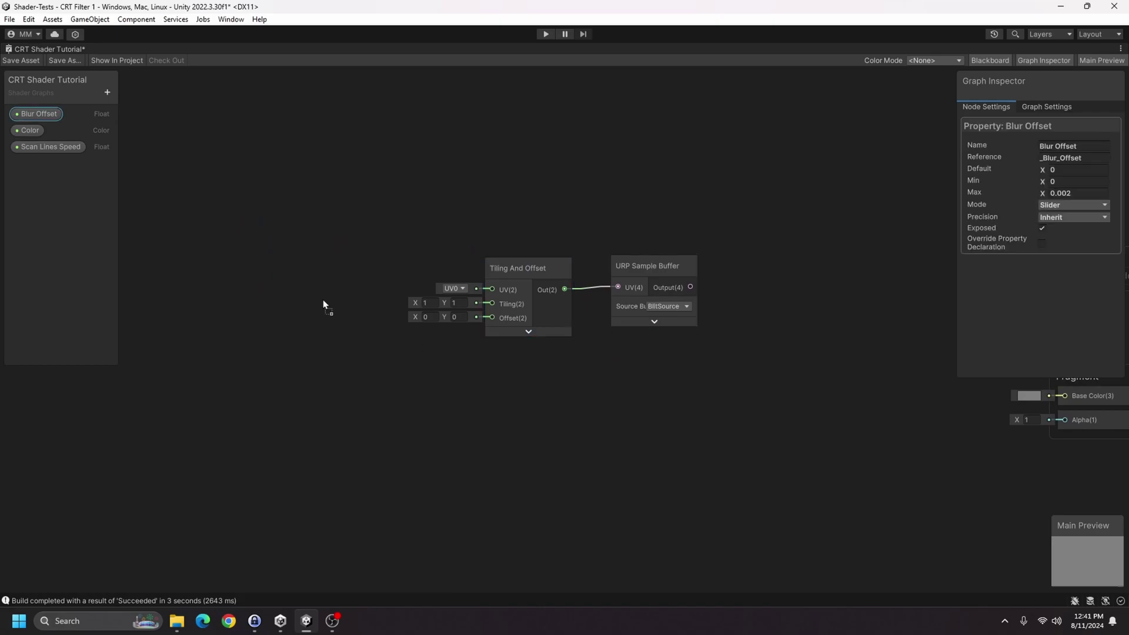
drag(207, 388, 207, 387)
right_click(277, 271)
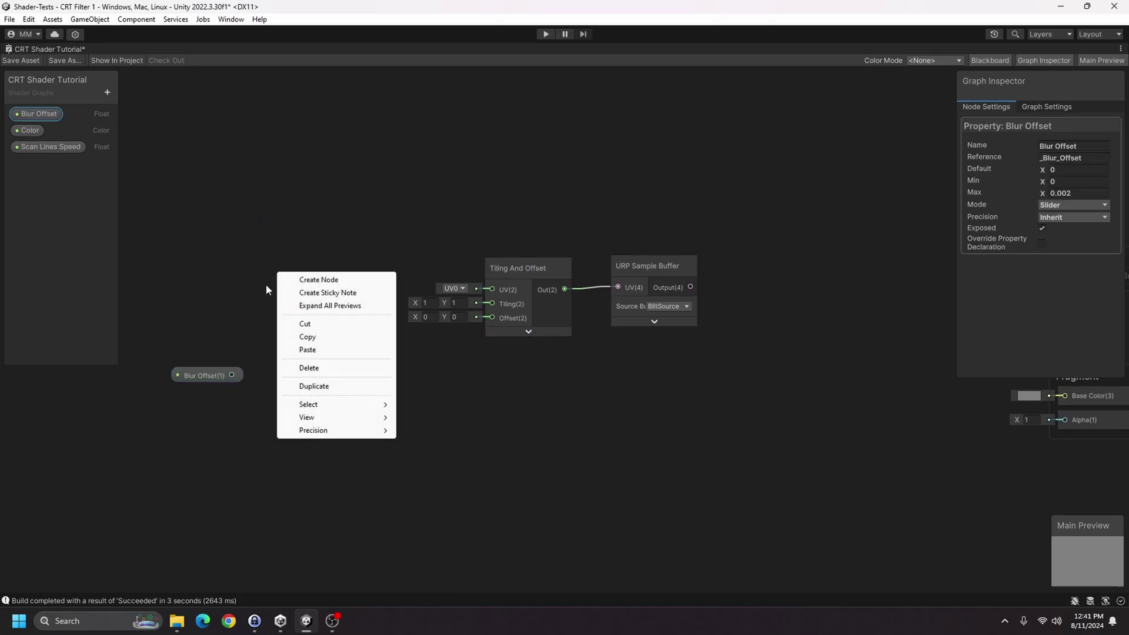
click(179, 379)
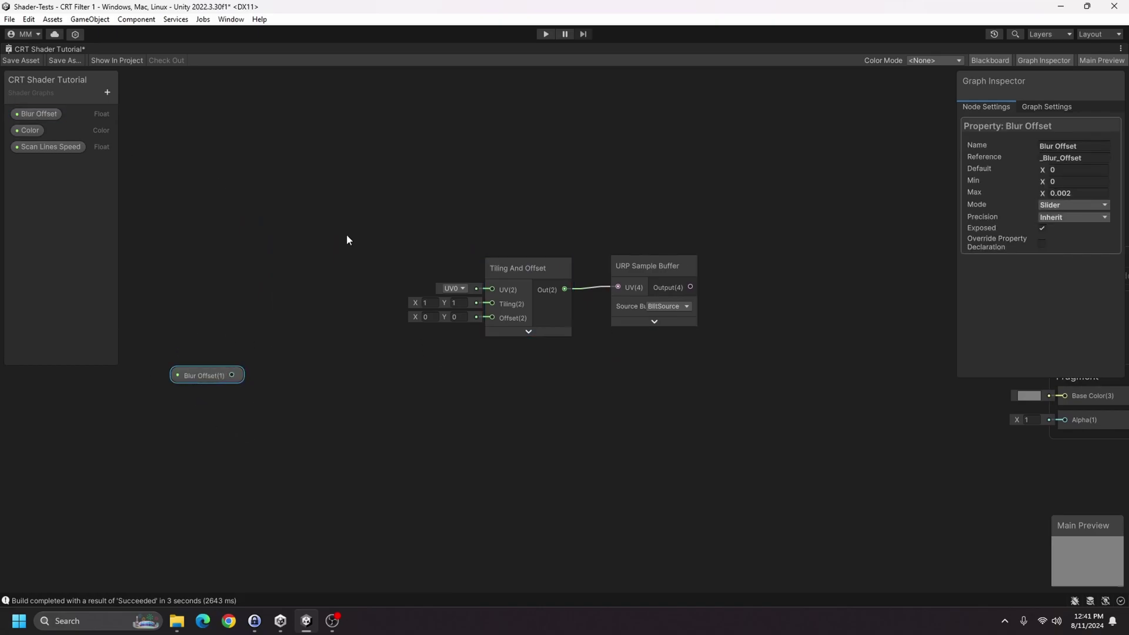
right_click(266, 297)
click(294, 305)
text(vec)
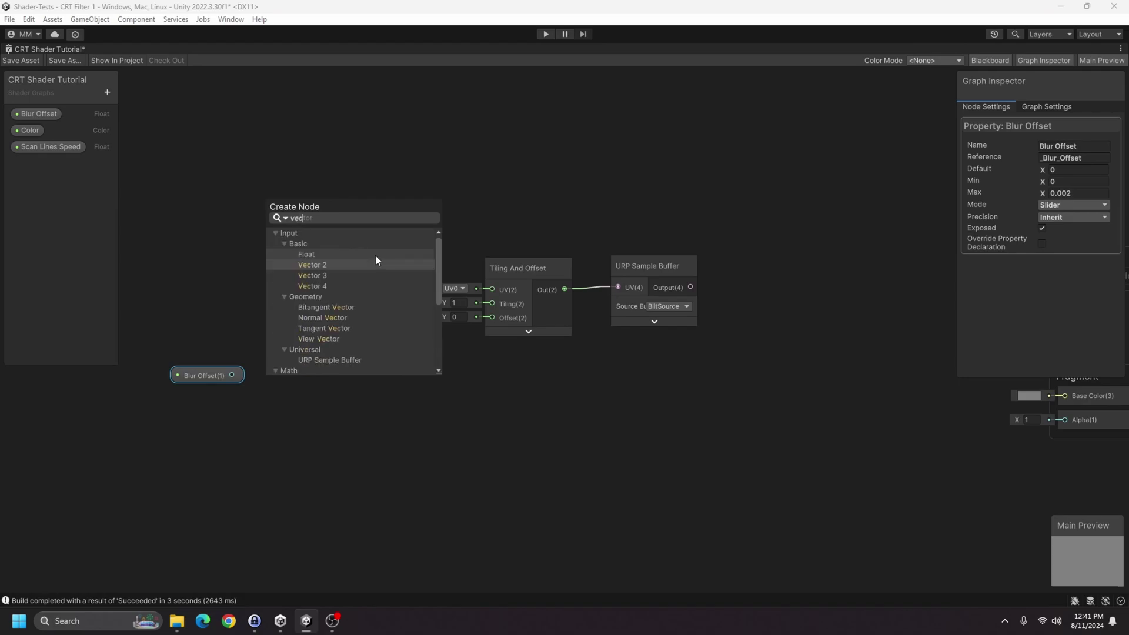
key(Return)
- Wire Blur Offset into Vector 2 X, Vector 2 into Offset, and the sample into Base Color
drag(310, 324, 356, 265)
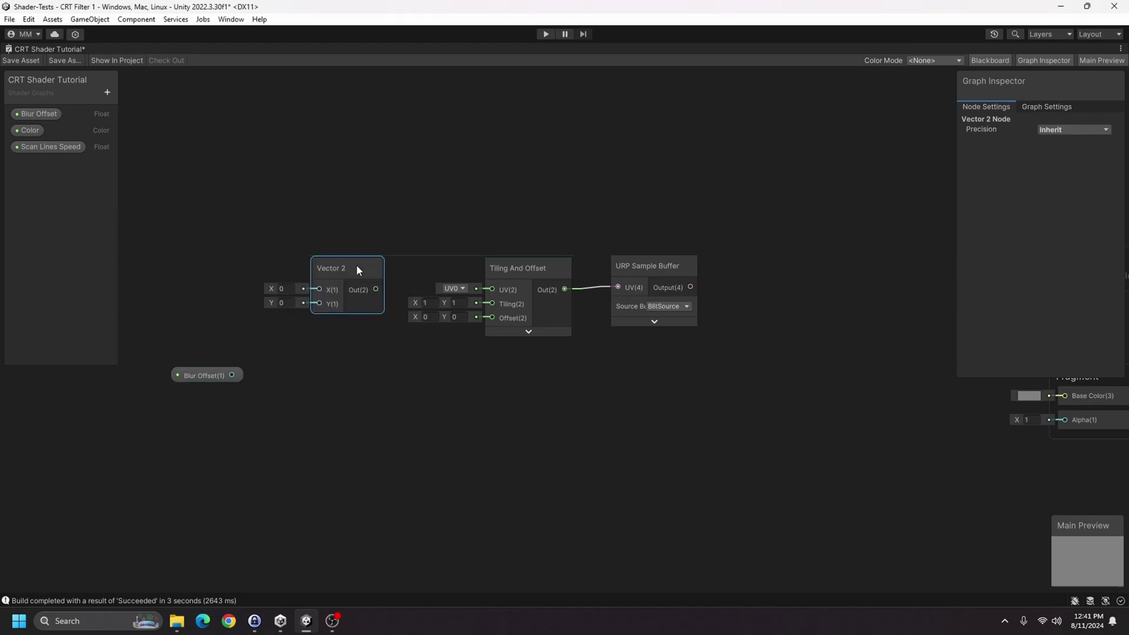
drag(232, 375, 372, 295)
drag(427, 335, 492, 317)
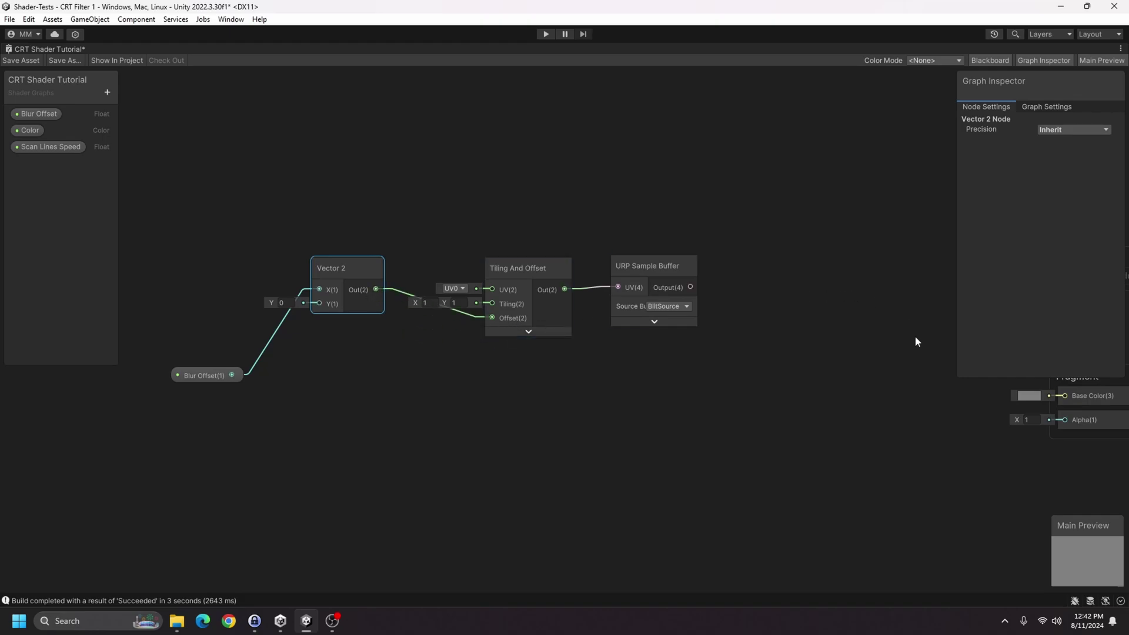
middle_drag(688, 290, 443, 218)
drag(445, 216, 820, 324)
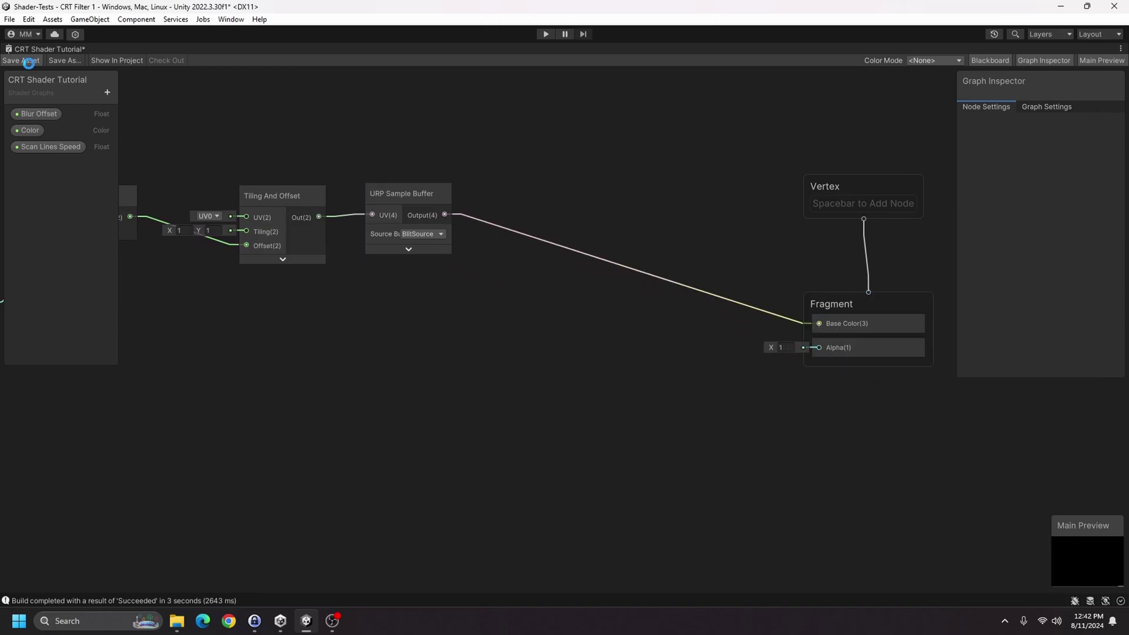
- Raise the CRT Tutorial material's Blur Offset in the game view to test the effect
double_click(70, 49)
click(277, 48)
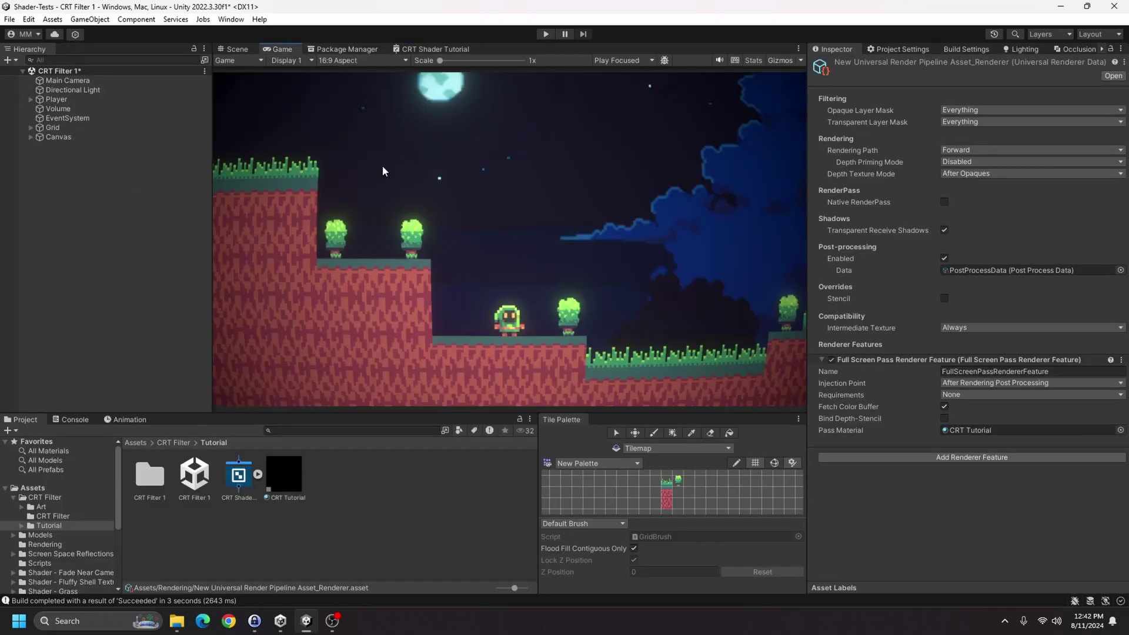
click(284, 478)
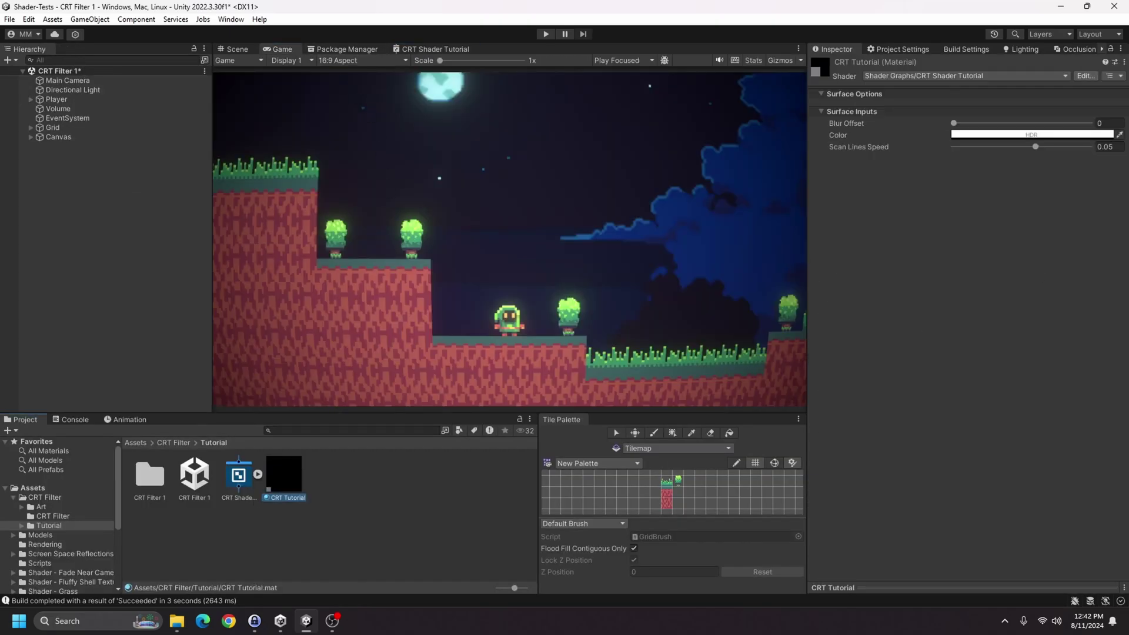
click(955, 126)
drag(954, 124, 1024, 123)
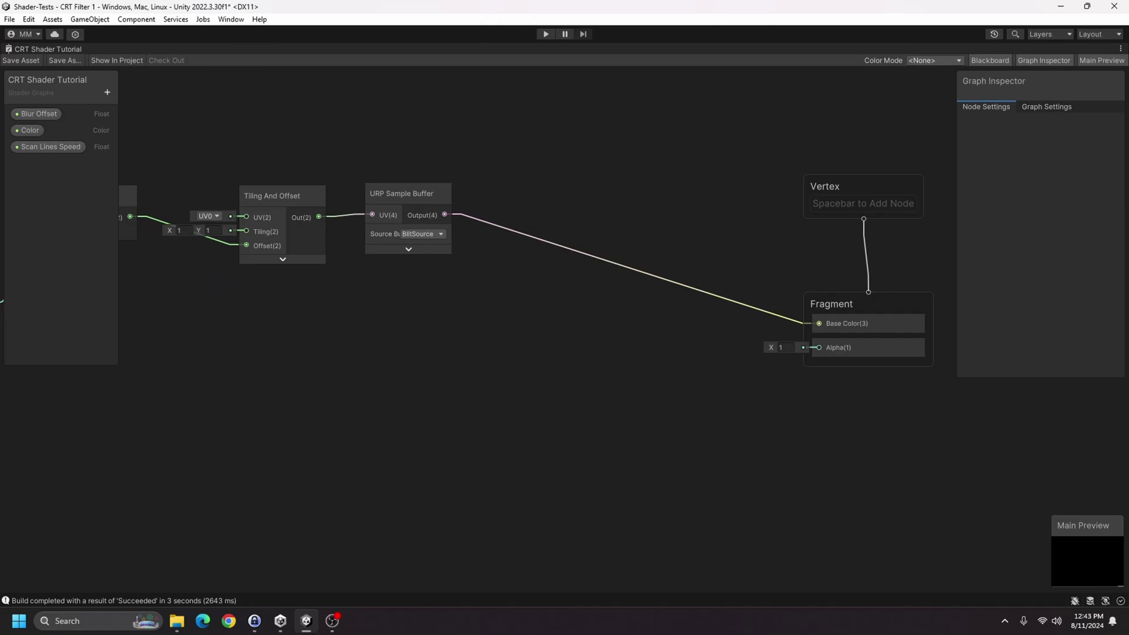
- Set the Blur Offset property's maximum to 1 in the graph and save it
click(32, 115)
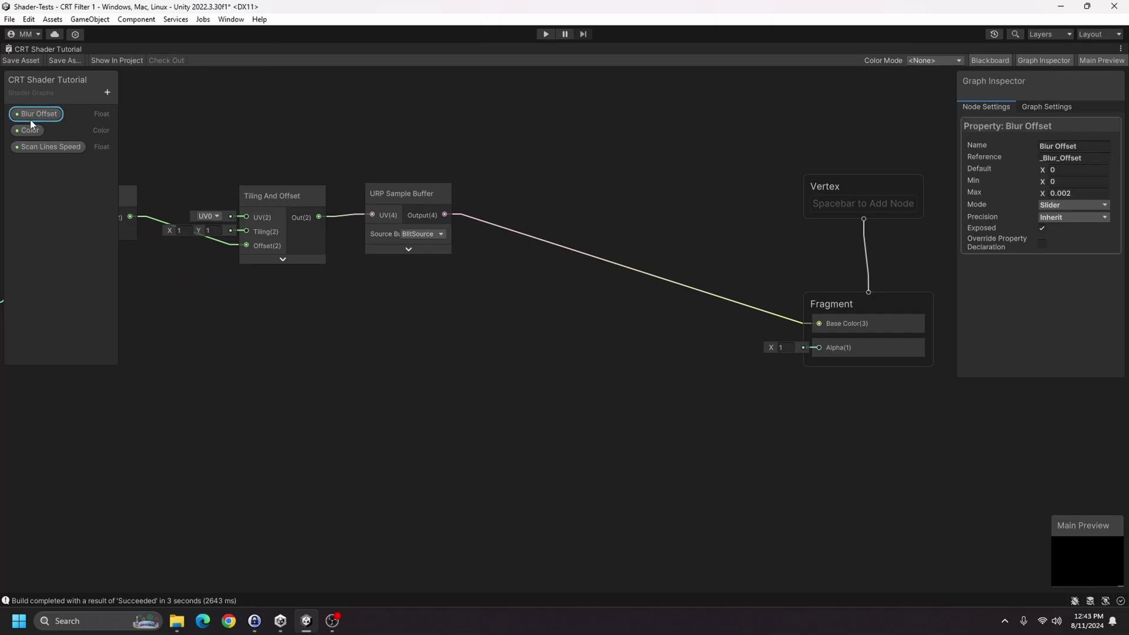
click(1091, 182)
click(1092, 194)
text(1)
click(22, 57)
- Raise Blur Offset in the game view to shift the picture
double_click(44, 47)
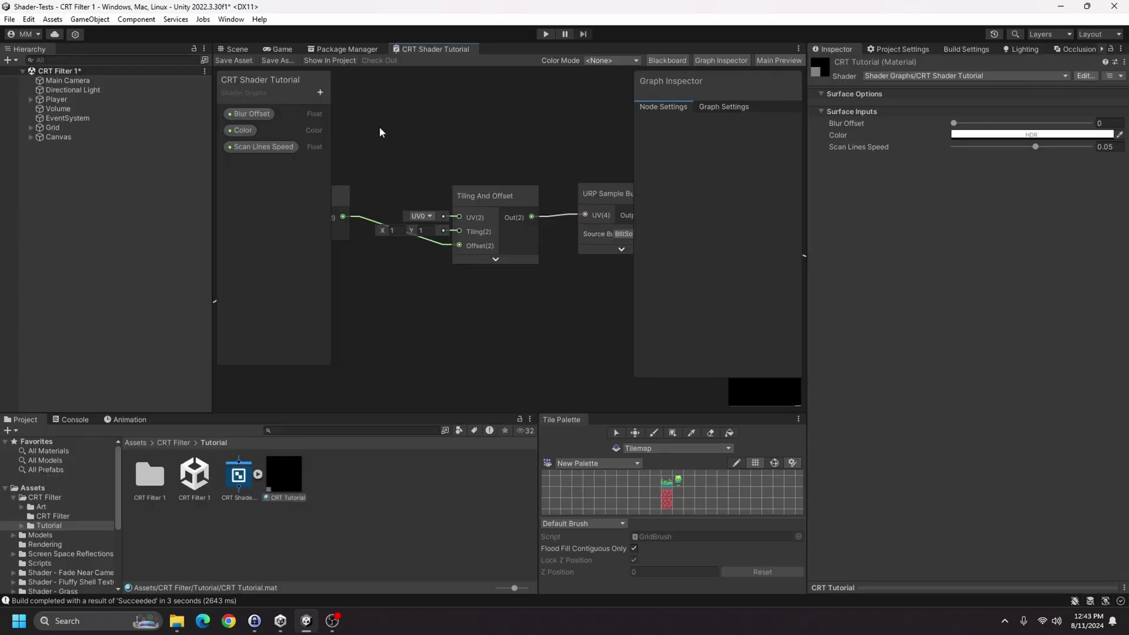
click(278, 50)
drag(955, 123, 894, 141)
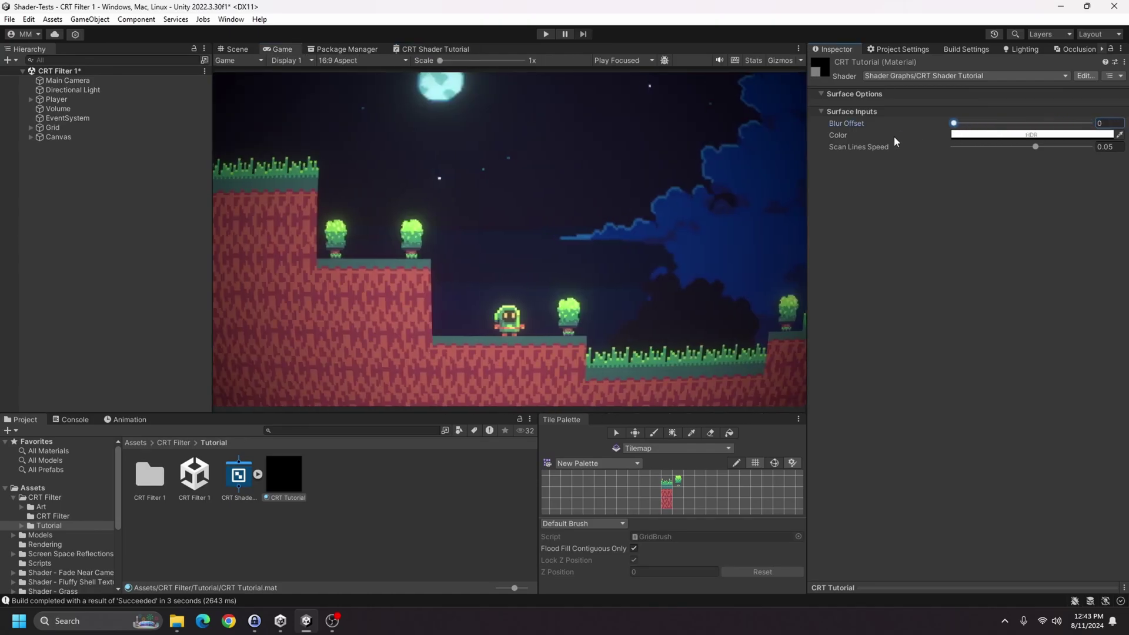
- With the graph full-size, set Blur Offset's maximum to 0.002 and save
double_click(418, 50)
click(36, 115)
click(1076, 193)
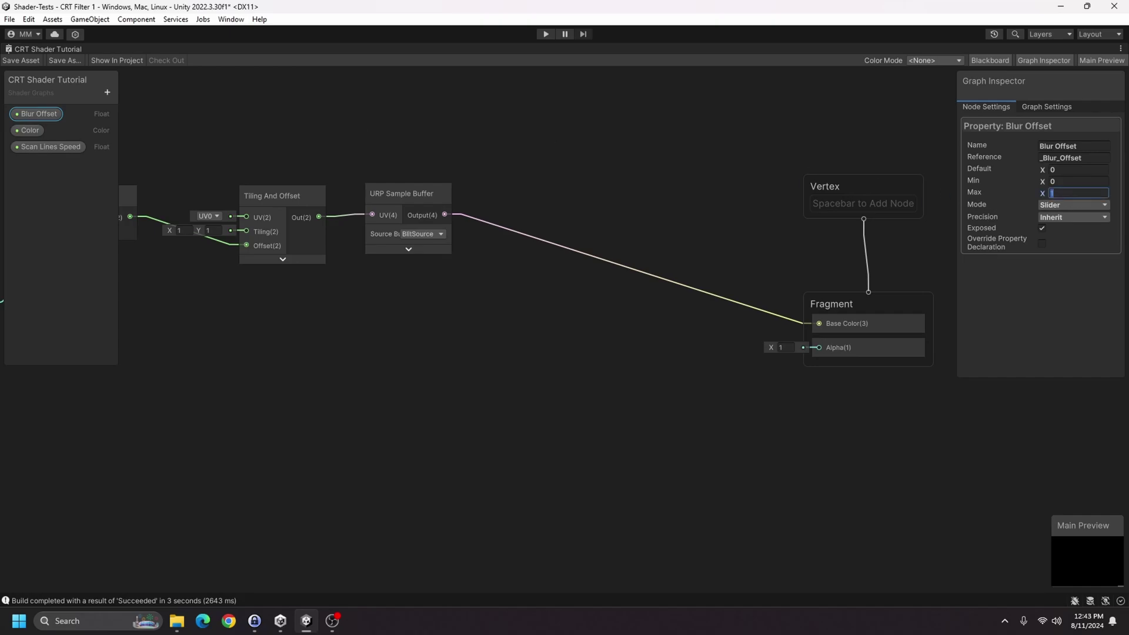
text(.002)
key(ctrl+s)
middle_drag(523, 217, 782, 219)
- Duplicate the Vector 2/Tiling And Offset/Sample Buffer chain and feed Blur Offset into the copy's Y
scroll(782, 219, down, 2)
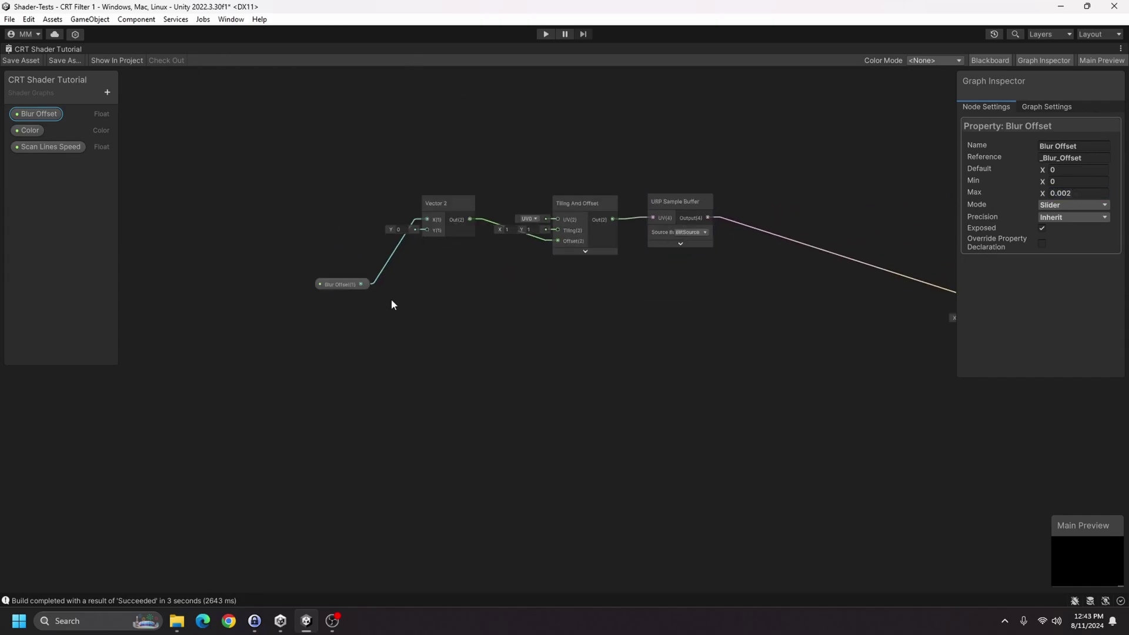
drag(328, 288, 305, 222)
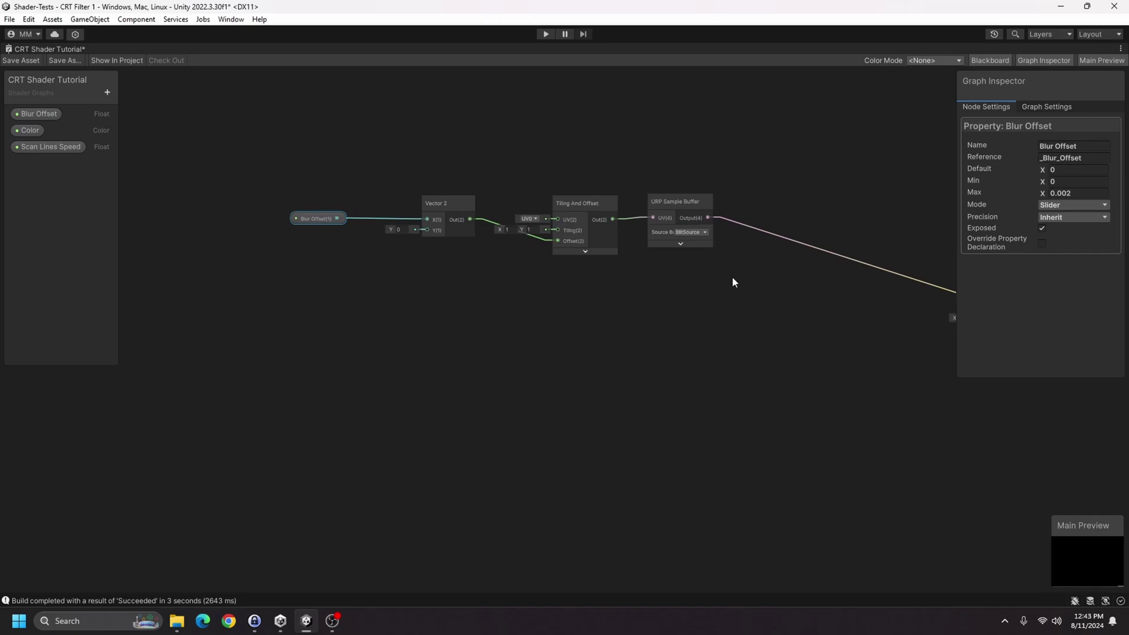
mouse_move(734, 282)
middle_down()
mouse_move(763, 315)
mouse_move(746, 287)
middle_up()
drag(680, 338, 431, 110)
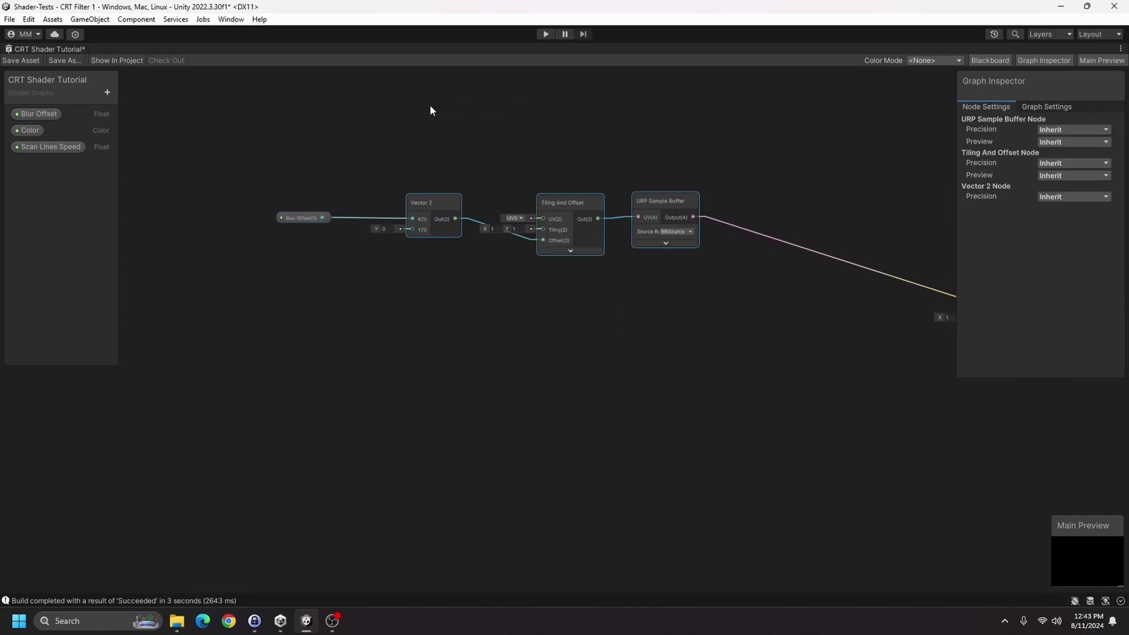
key(ctrl+d)
click(379, 266)
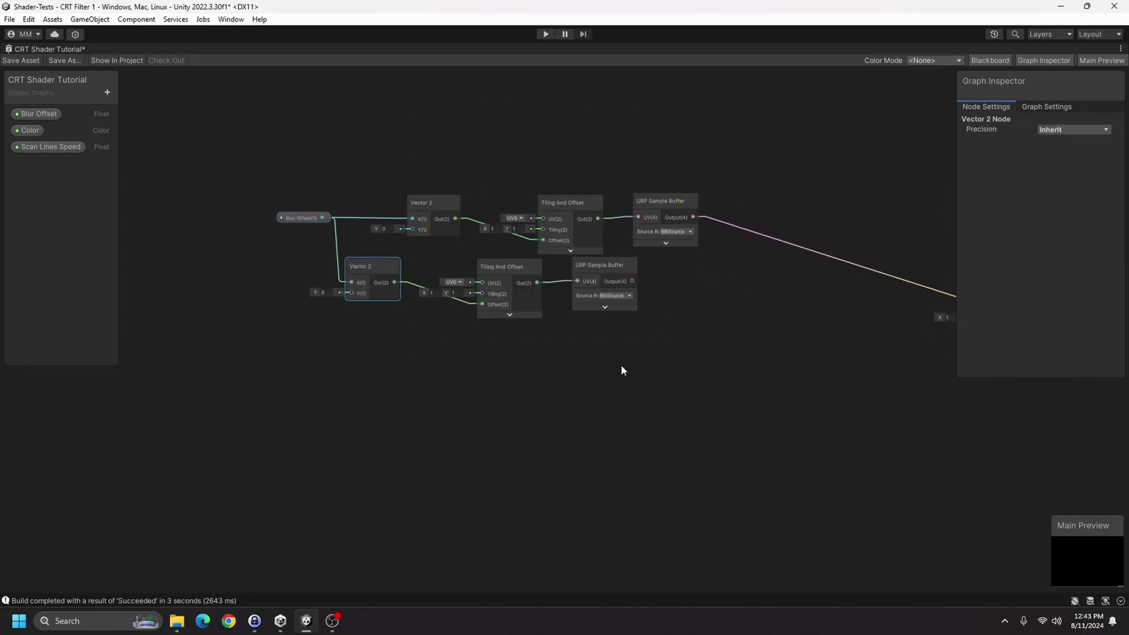
drag(622, 369, 604, 285)
drag(667, 389, 358, 285)
drag(360, 286, 425, 307)
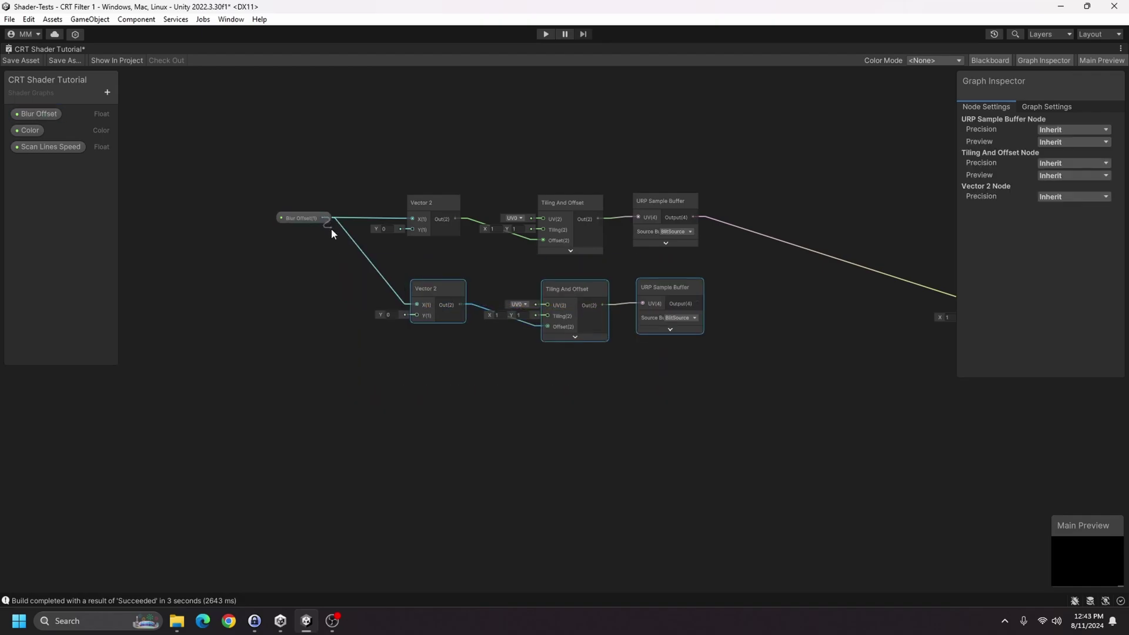
drag(332, 234, 417, 315)
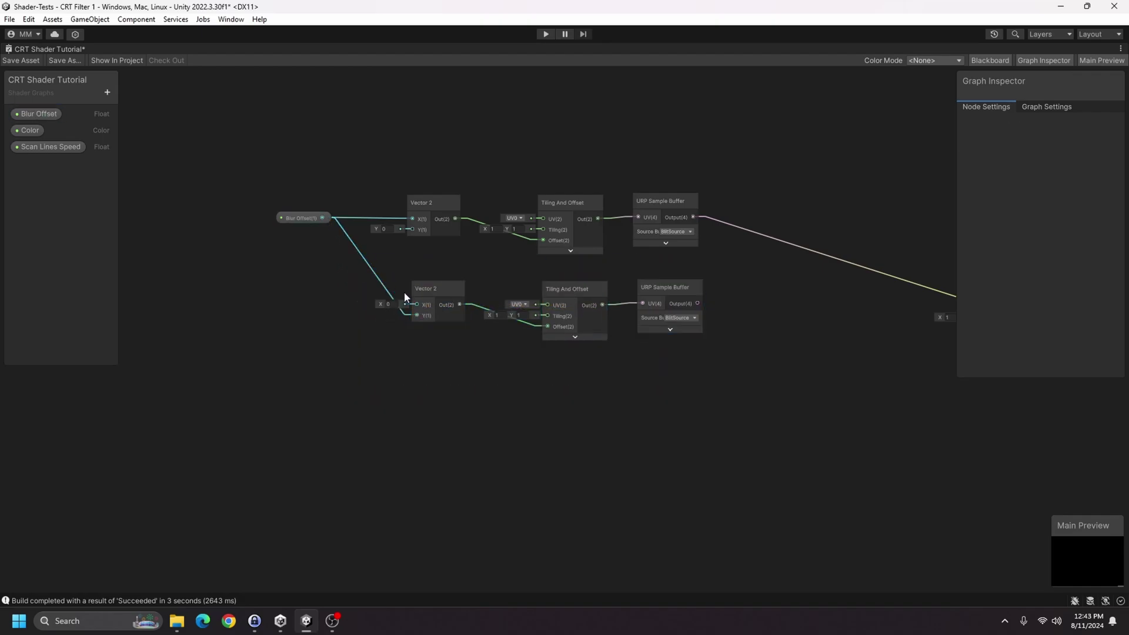
- Add a Multiply node on Blur Offset with B set to -1
key(space)
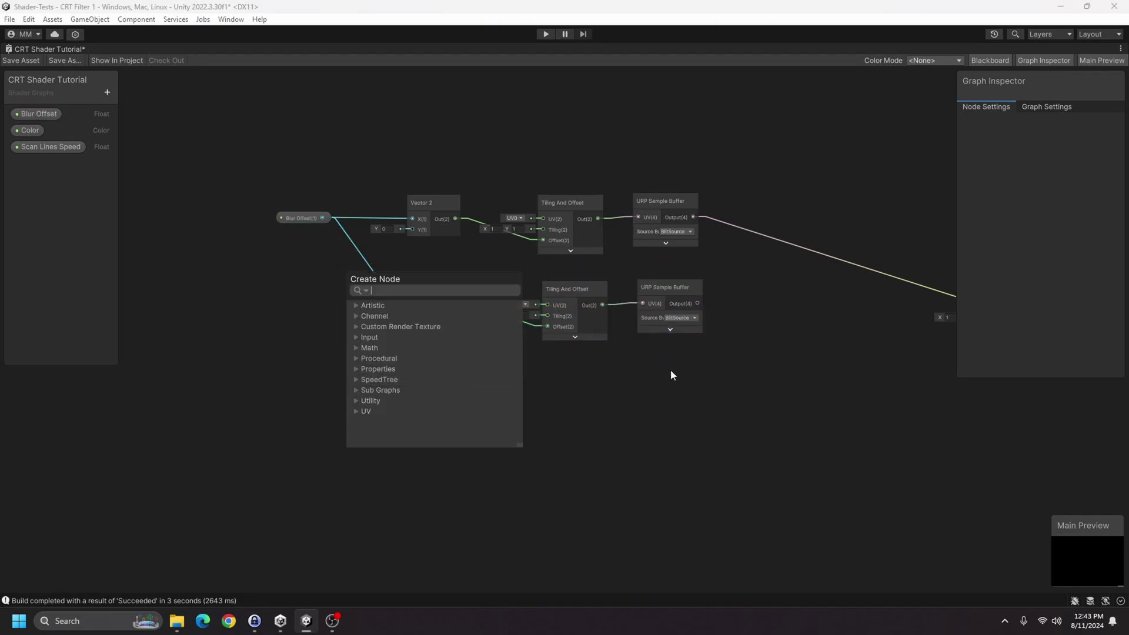
text(multiply)
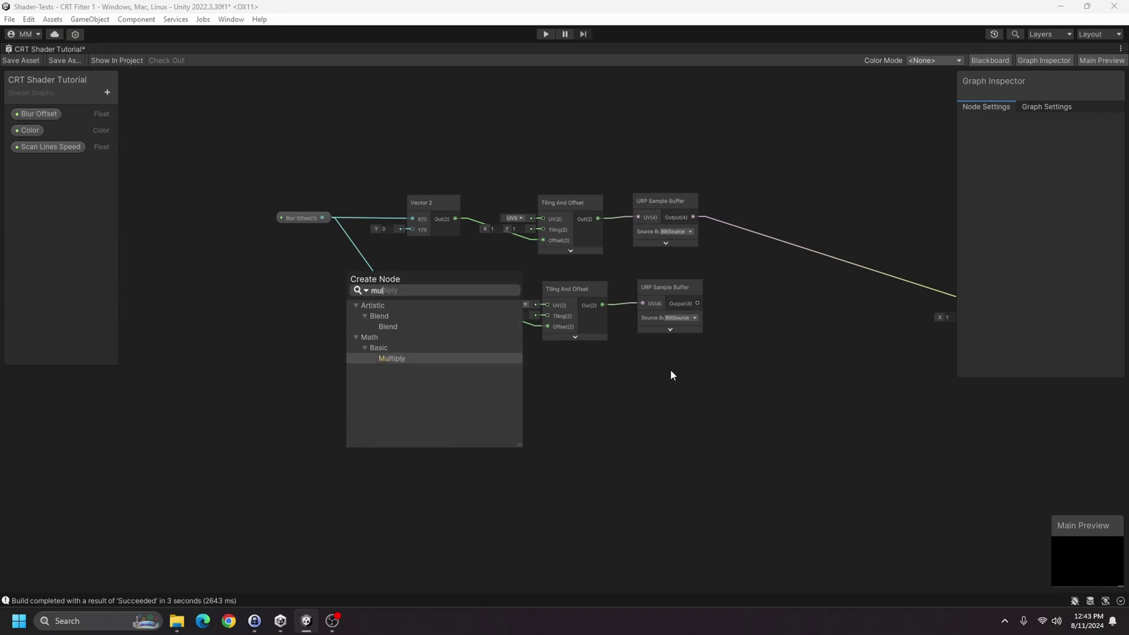
key(Return)
click(324, 418)
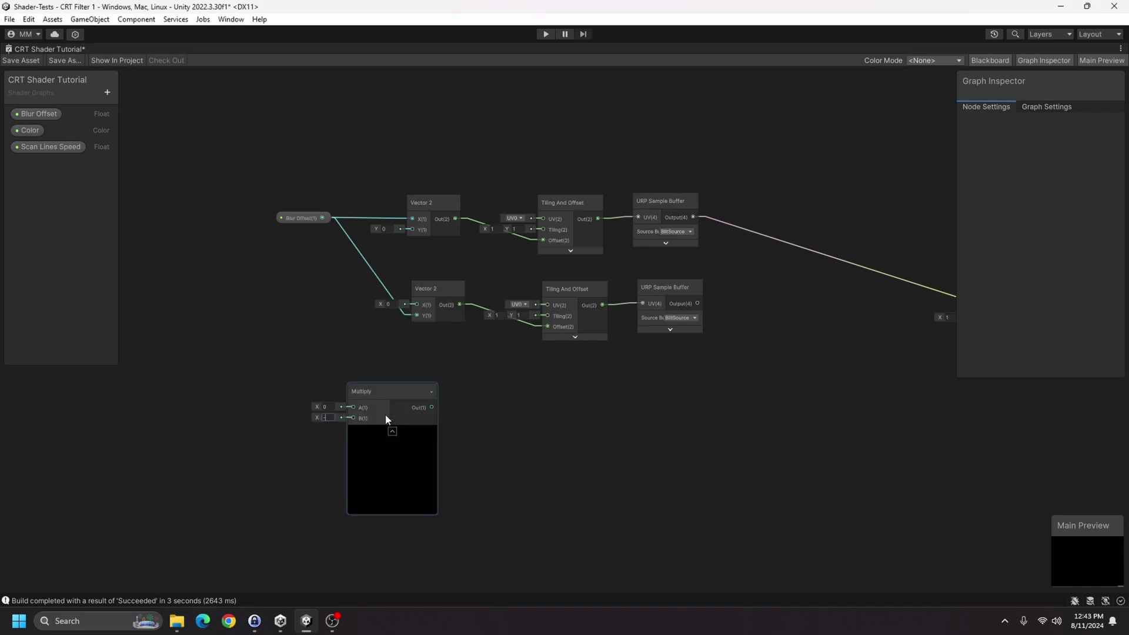
click(393, 431)
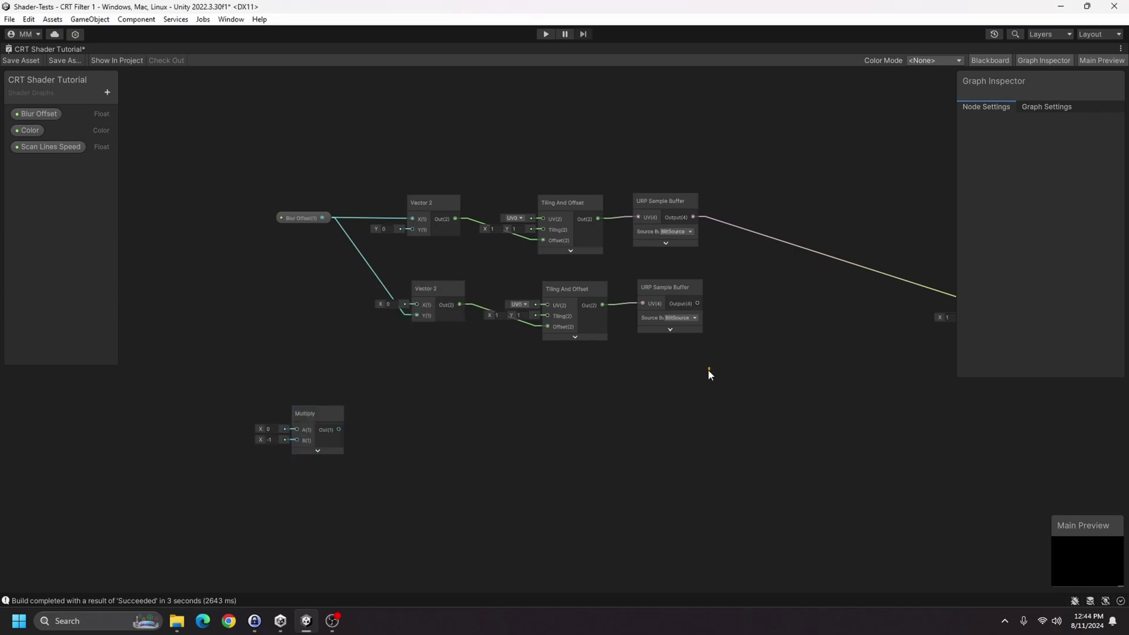
- Duplicate both chains and feed the negated offset into the third X and bottom Y
drag(709, 370, 434, 209)
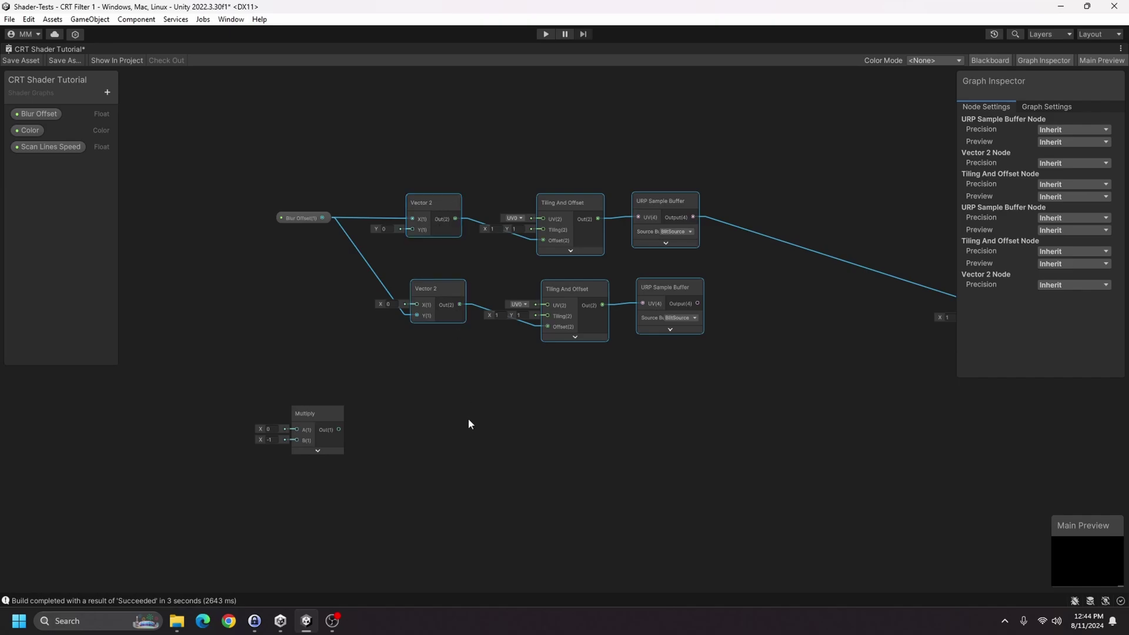
key(ctrl+d)
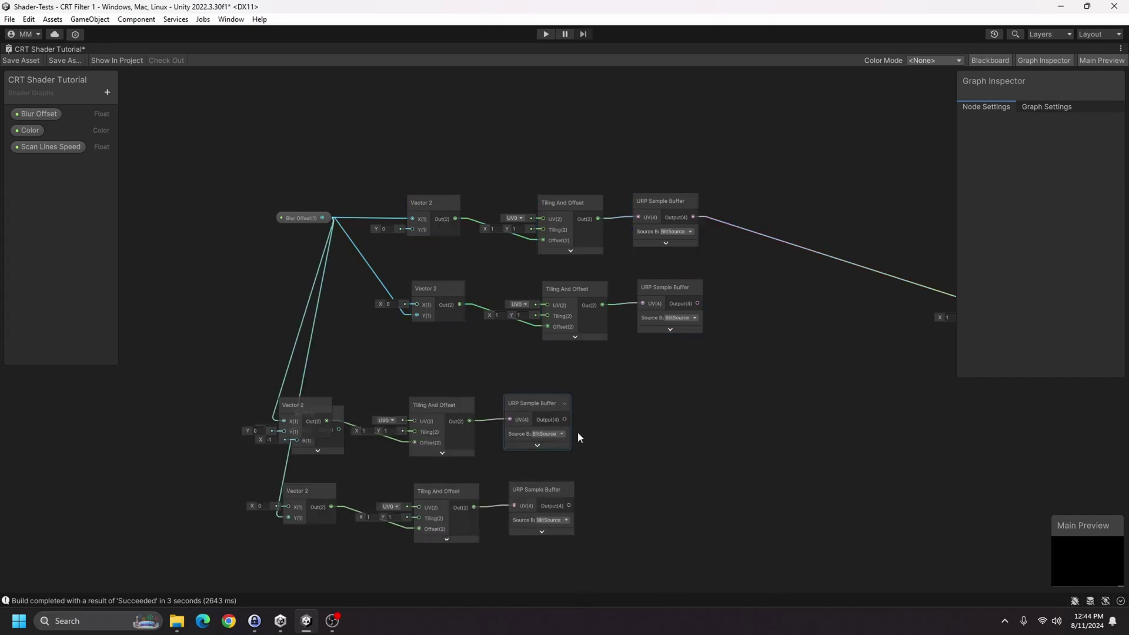
drag(635, 556, 528, 509)
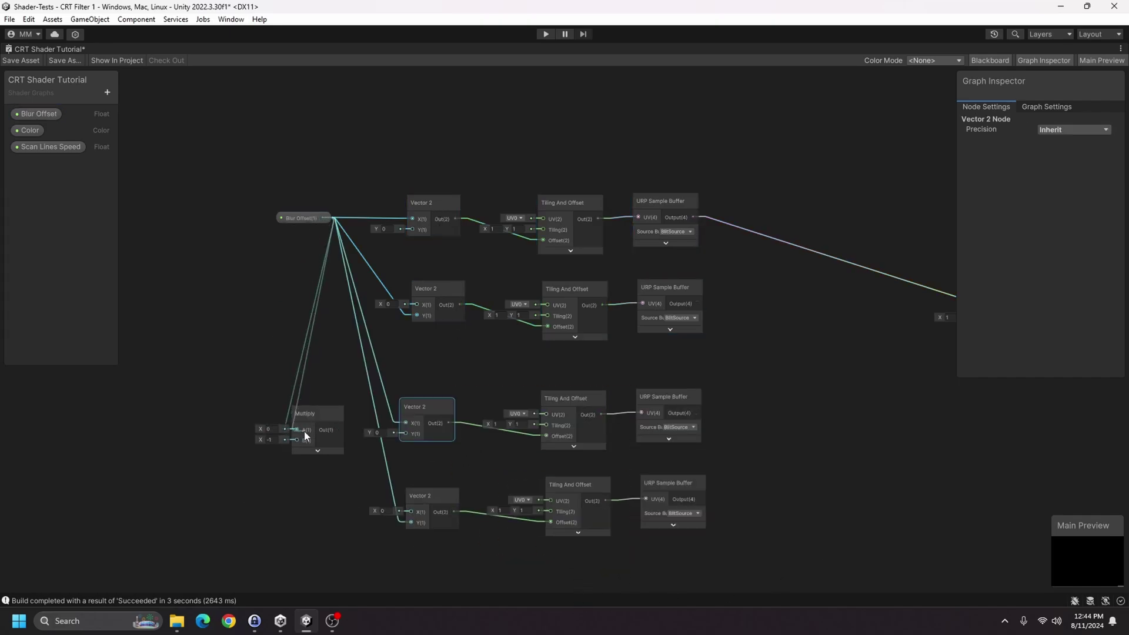
drag(340, 430, 408, 421)
drag(339, 430, 412, 523)
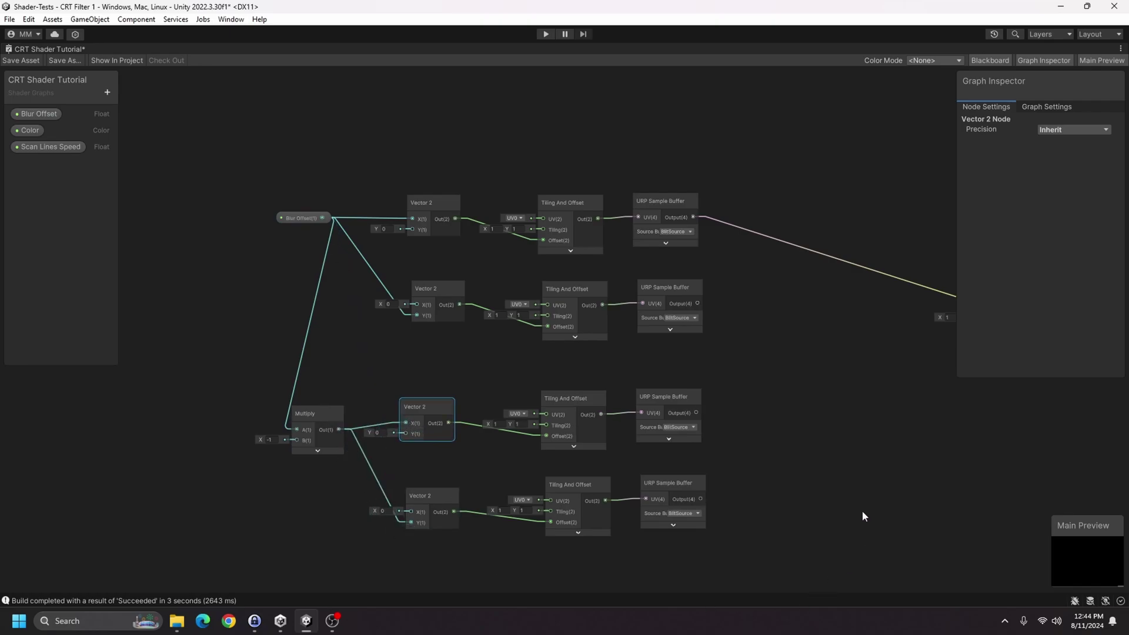
middle_drag(835, 484, 628, 452)
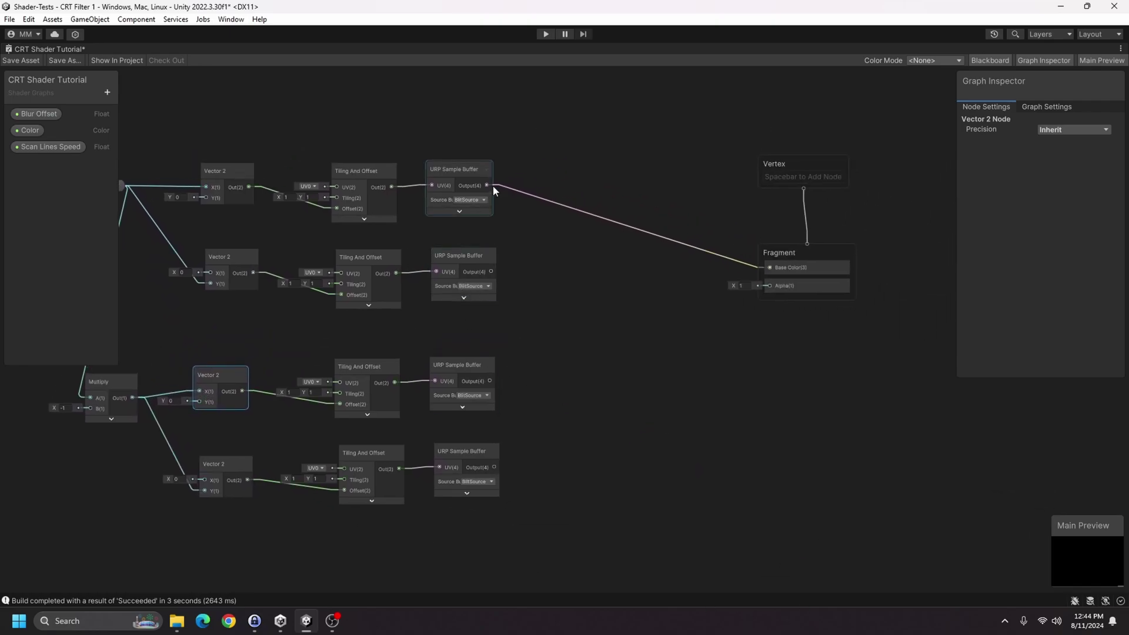
- Sum the four offset samples with Add nodes, combining the lower sum into the upper Add
drag(489, 186, 535, 262)
drag(530, 219, 531, 215)
text(add)
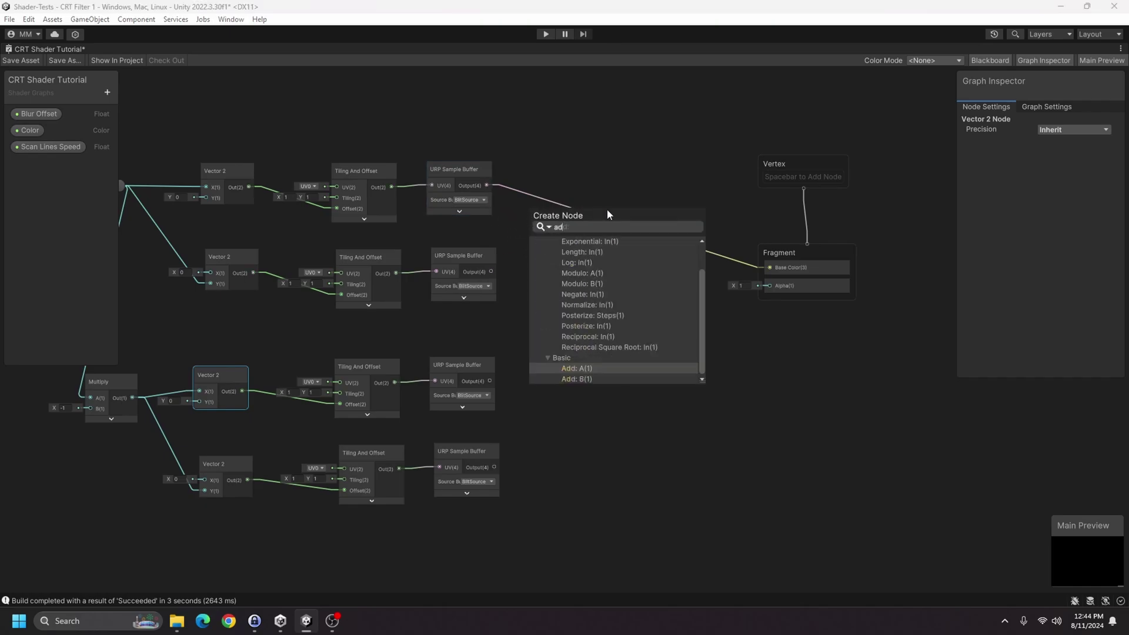
key(Return)
drag(529, 241, 492, 271)
key(space)
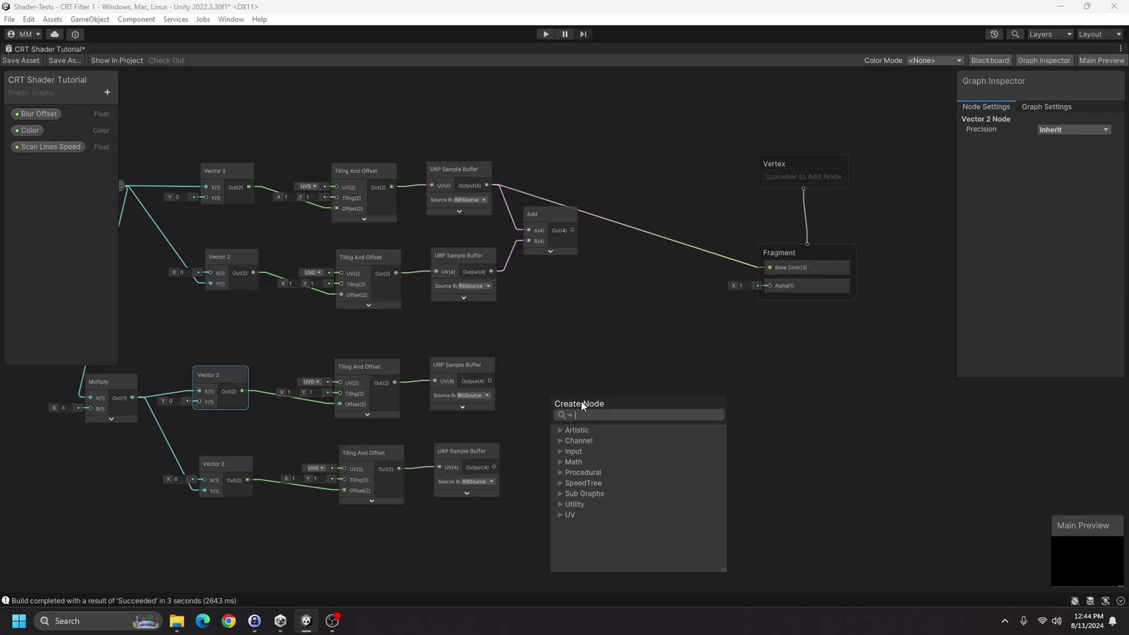
text(add)
key(Return)
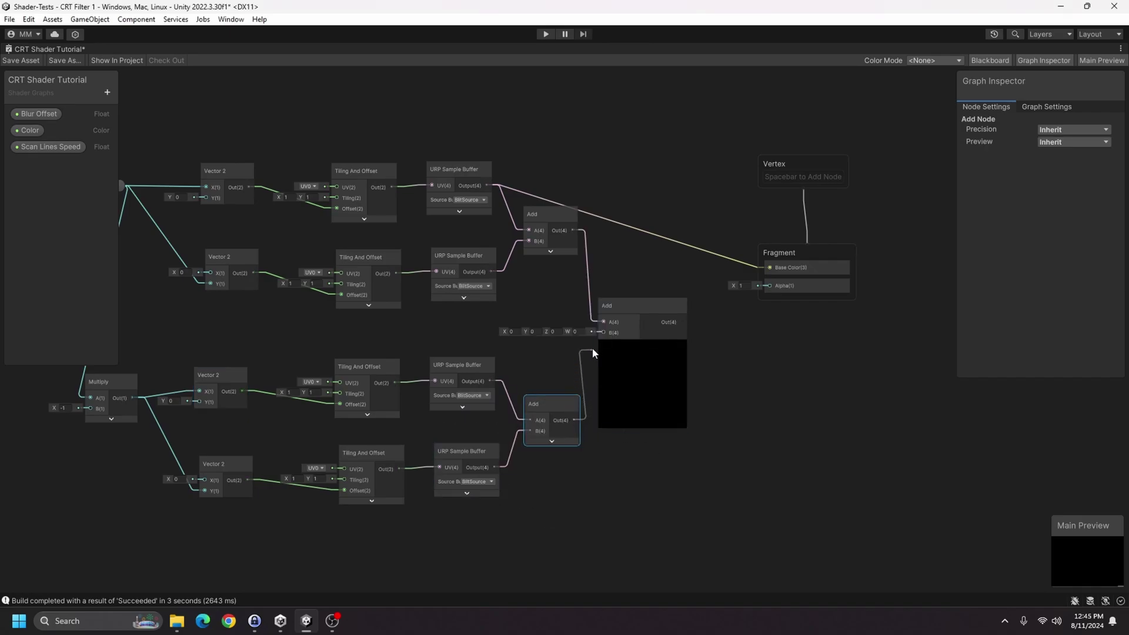
drag(592, 348, 603, 332)
click(642, 347)
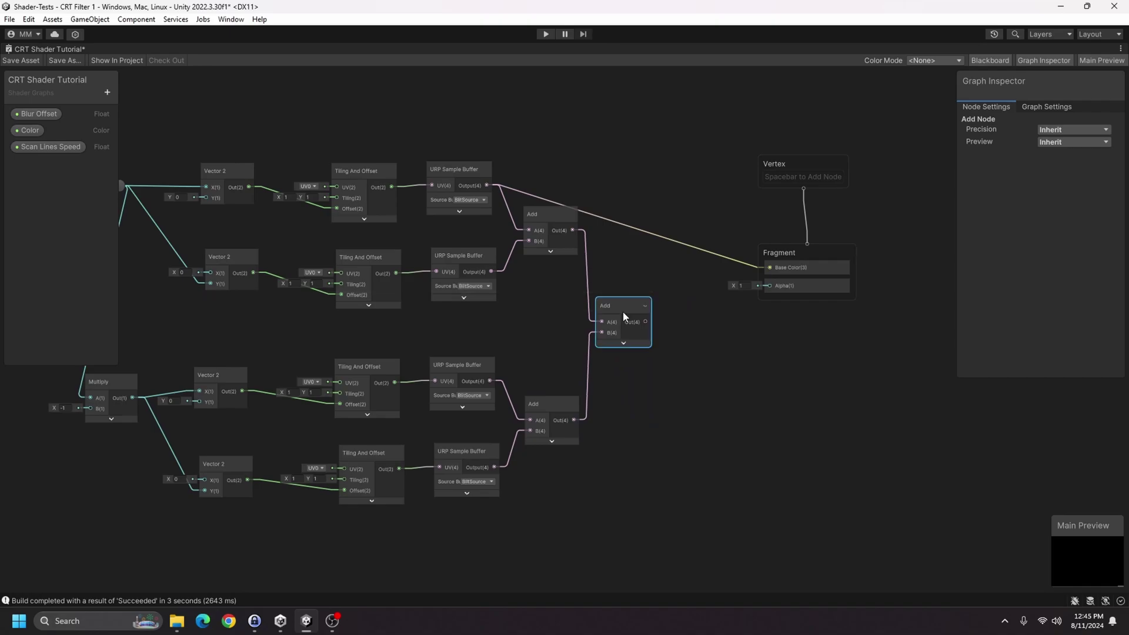
- Divide the total by (4, 4, 4) and connect the average to Base Color
drag(646, 322, 679, 325)
text(divi)
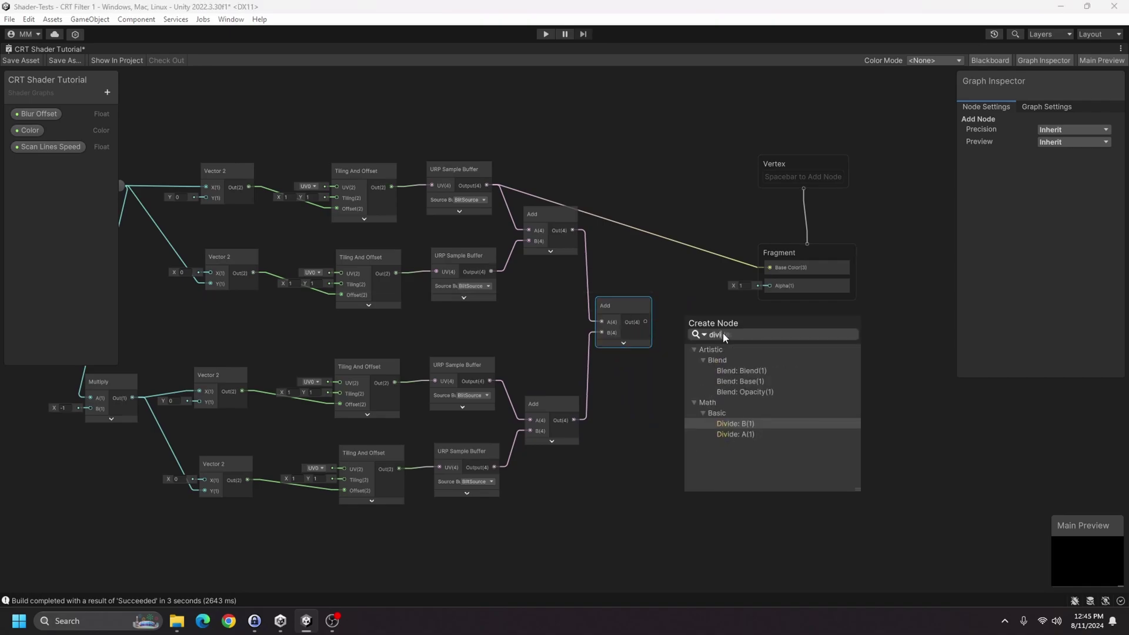
key(Up)
key(Return)
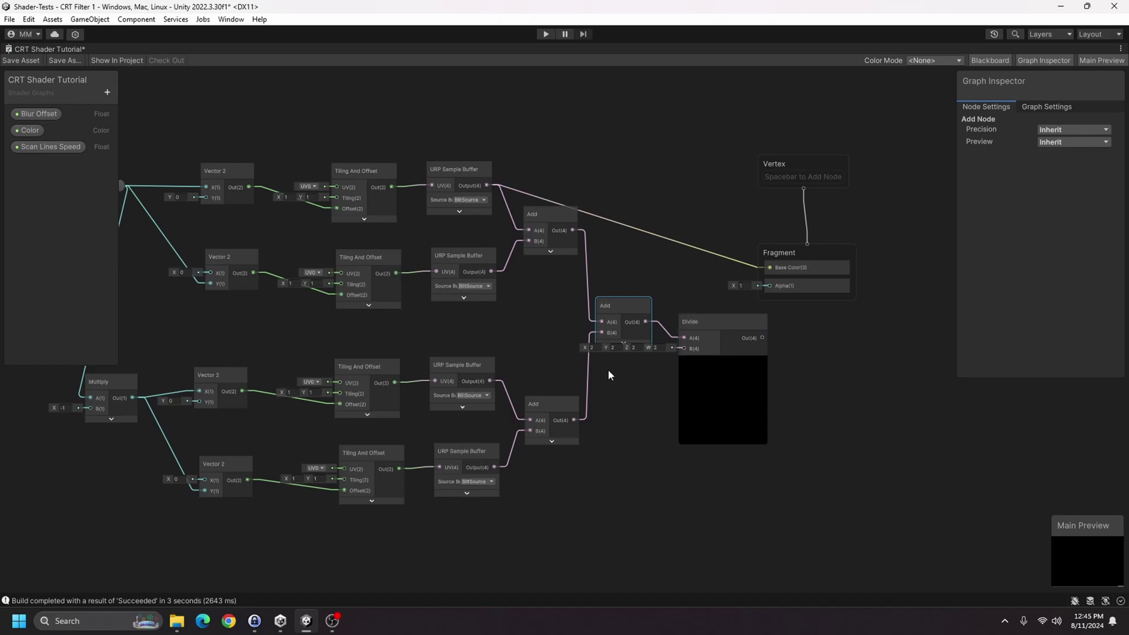
click(598, 348)
text(4)
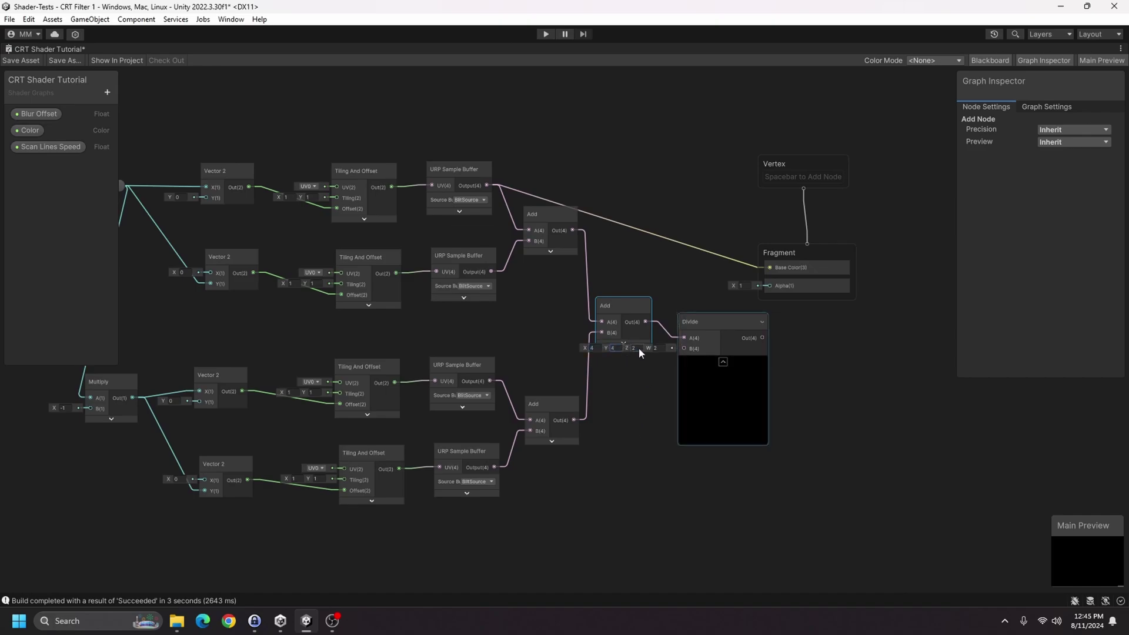
key(Tab)
text(4)
key(Tab)
text(4)
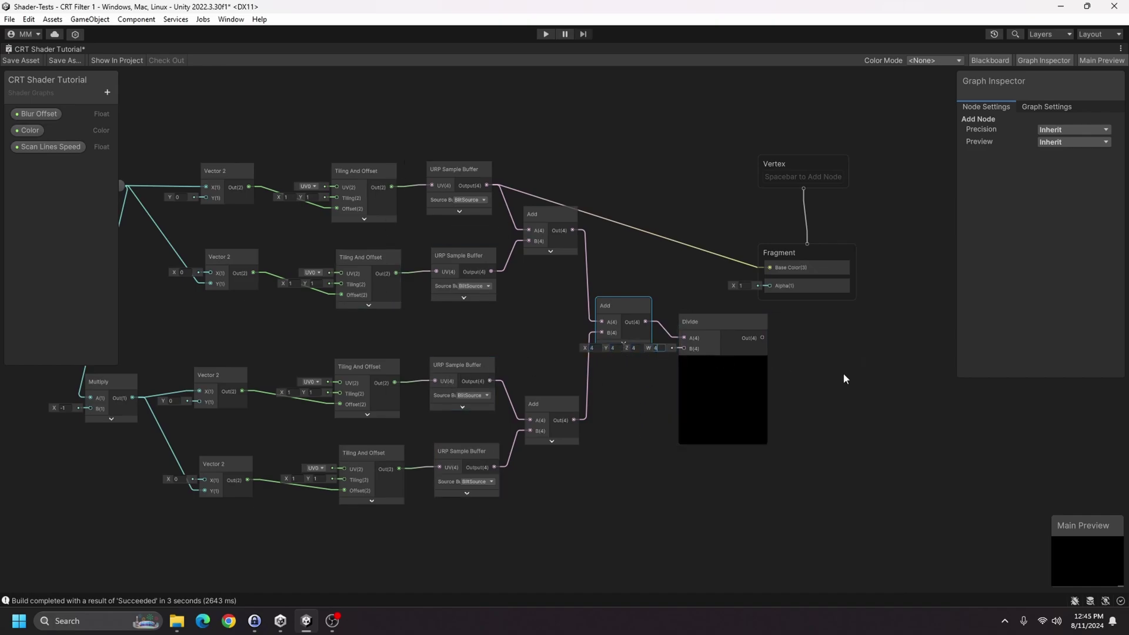
click(723, 366)
drag(733, 326, 769, 268)
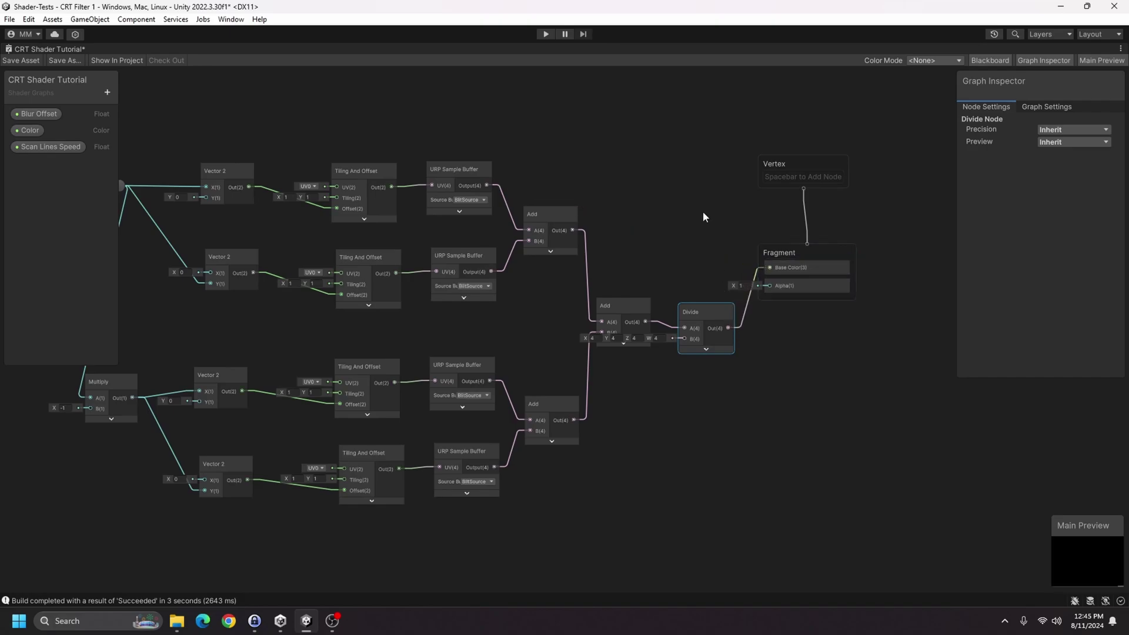
- Set the material's Blur Offset to 0.0015 in the game view, then reopen the graph full-size
double_click(40, 46)
click(277, 49)
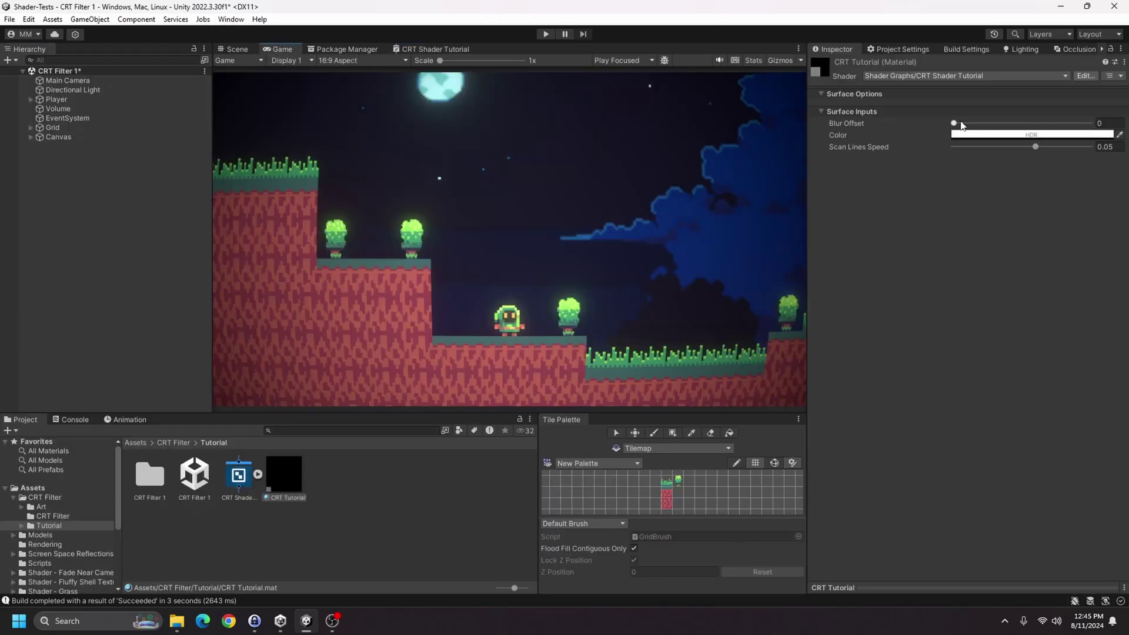
drag(953, 123, 1054, 124)
text(0.002)
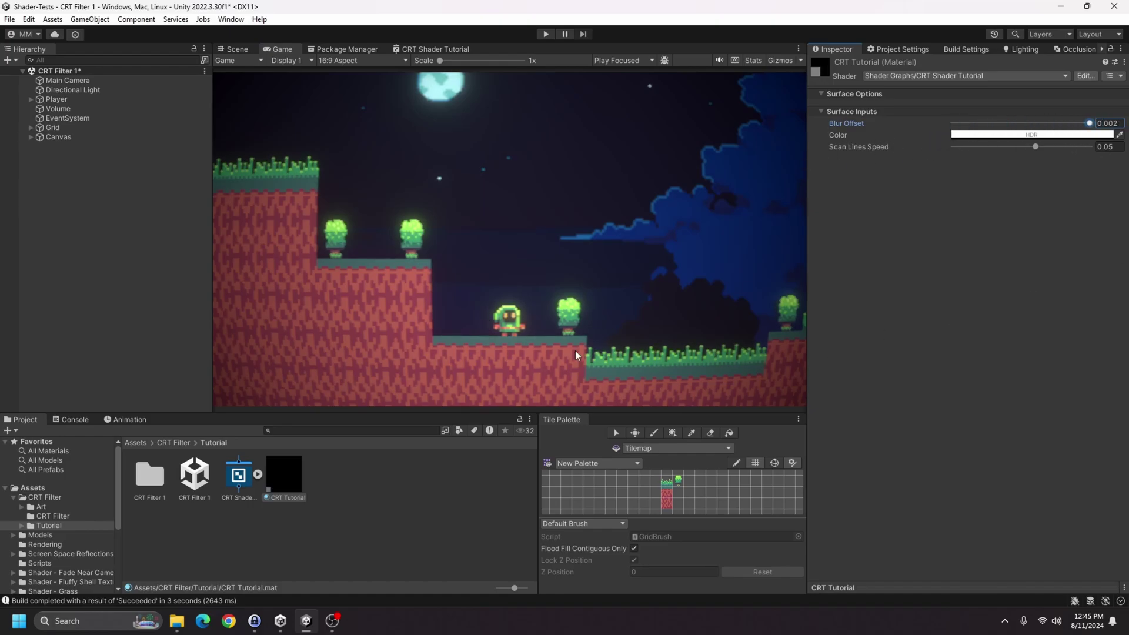
click(1108, 123)
text(0.00)
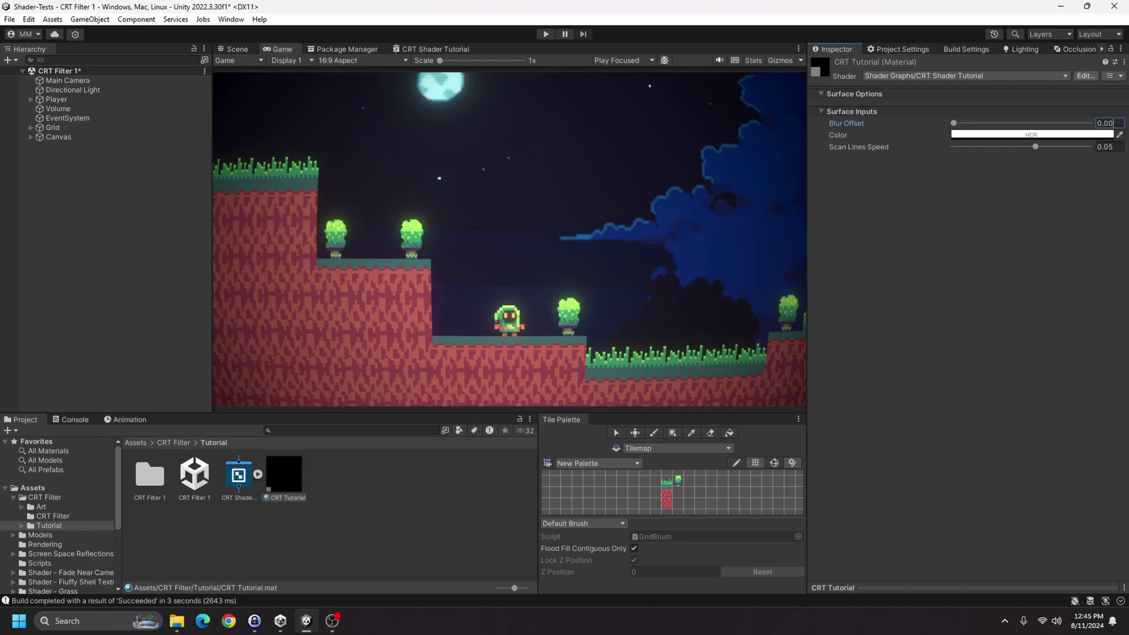
text(15)
key(Return)
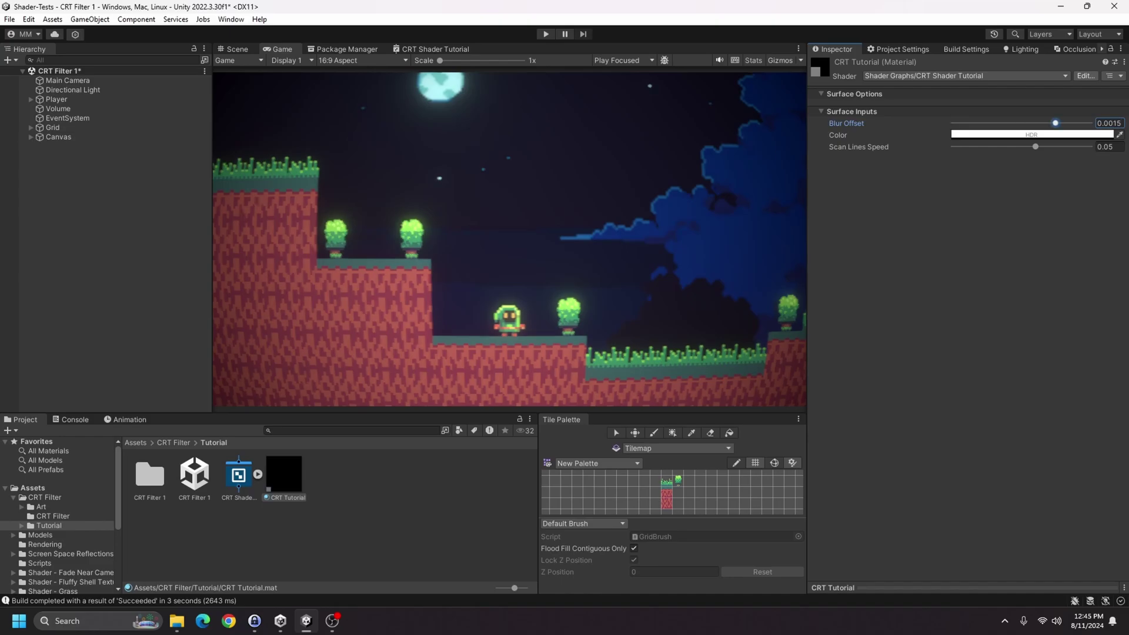
click(432, 48)
double_click(442, 50)
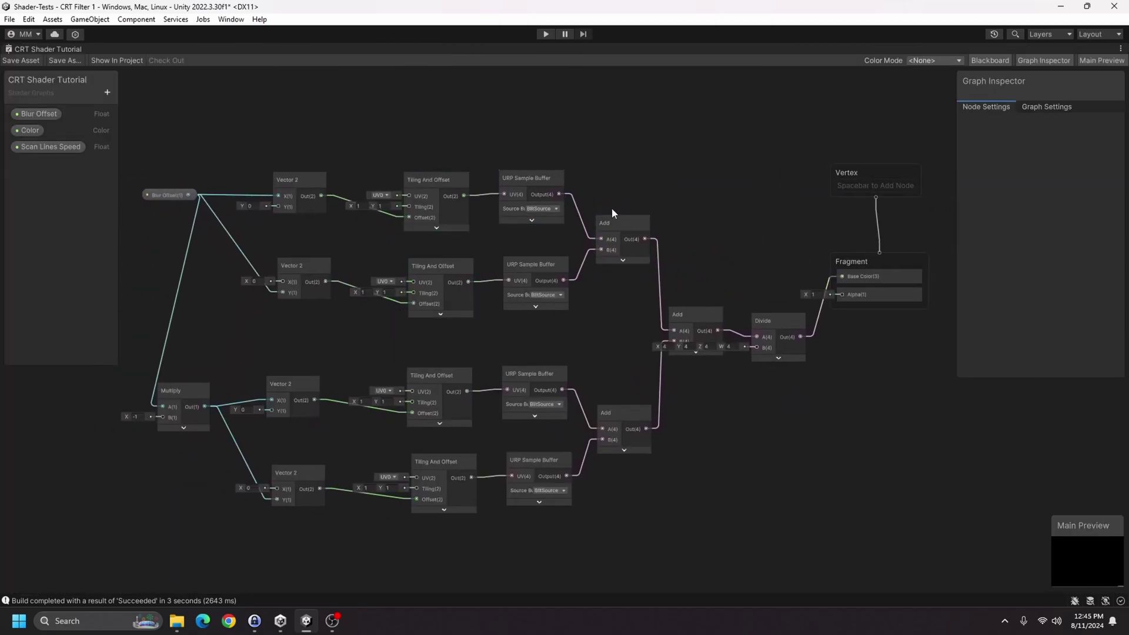
- Move the lower eight nodes further down to make room in the graph
middle_drag(657, 253, 668, 309)
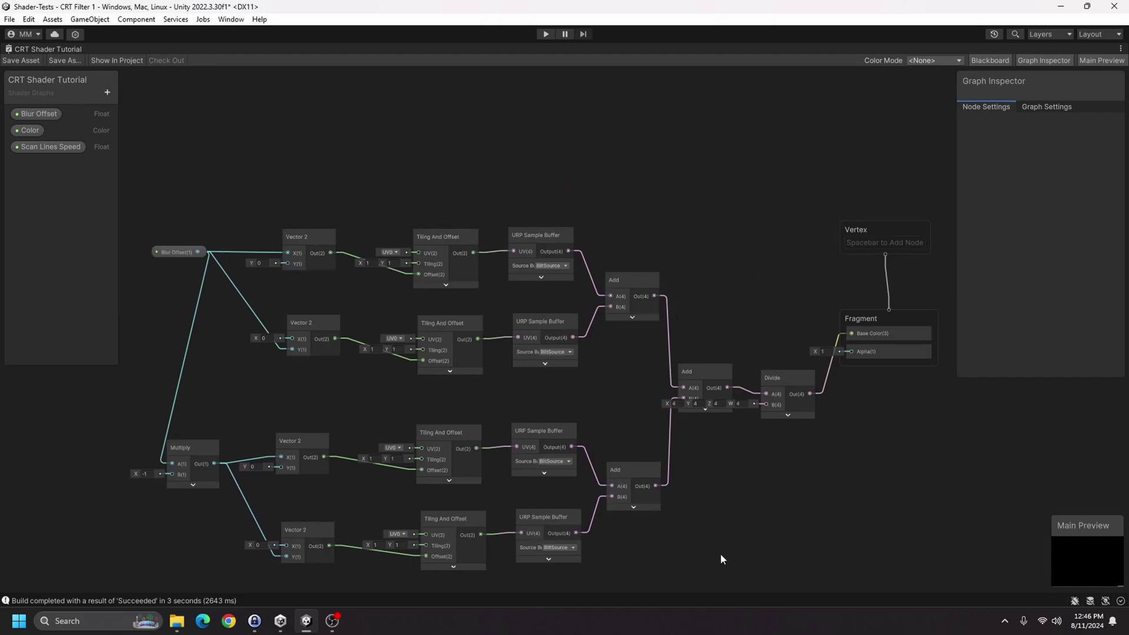
scroll(676, 447, down, 1)
middle_drag(644, 366, 595, 220)
drag(638, 464, 170, 264)
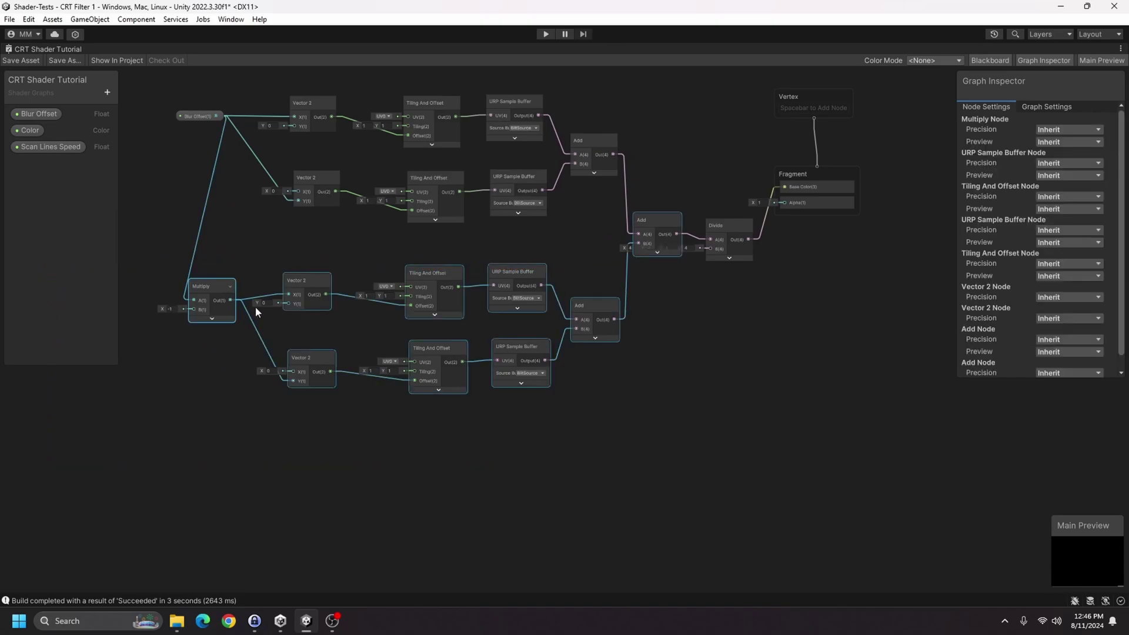
drag(510, 268, 511, 340)
click(564, 351)
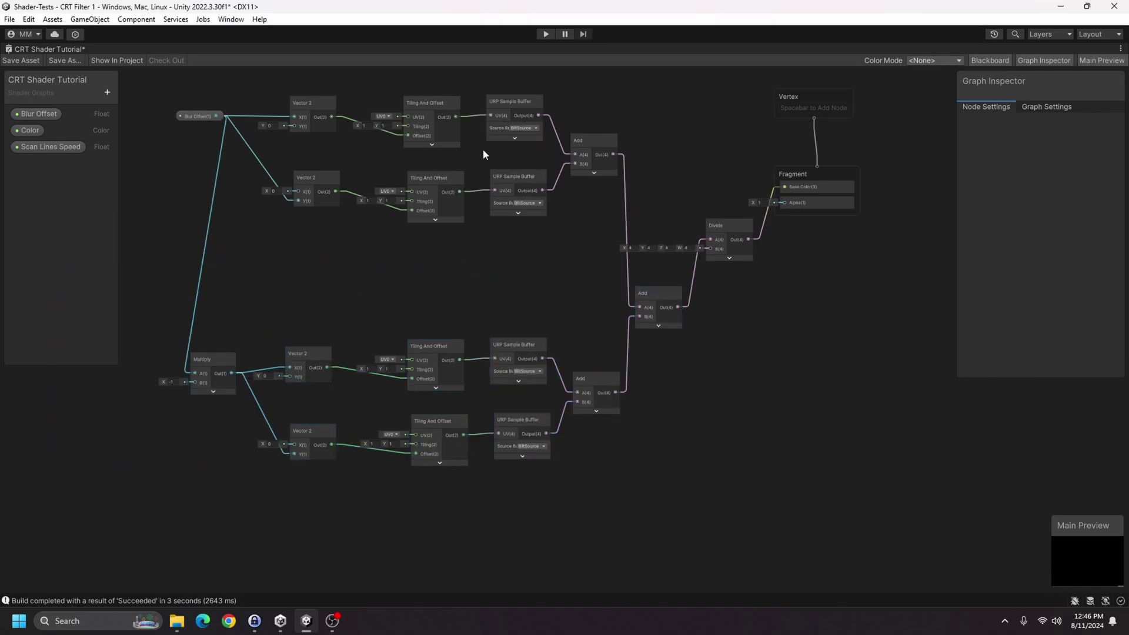
- Multiply the top sample buffer by a red Color node and route it into the Add
key(space)
text(col)
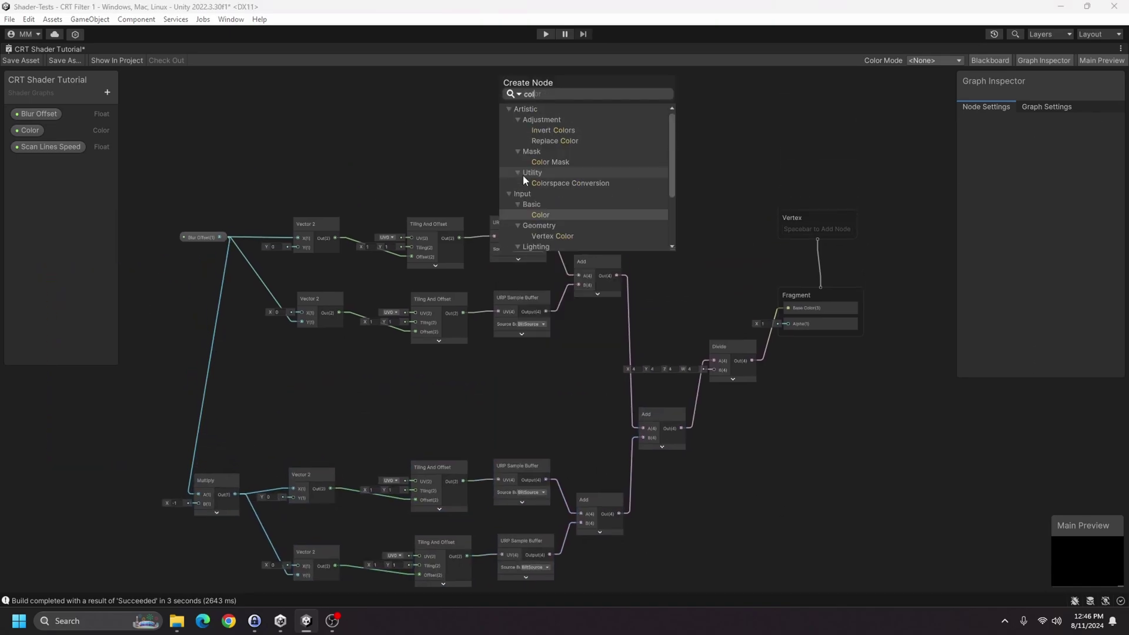
key(Return)
click(516, 191)
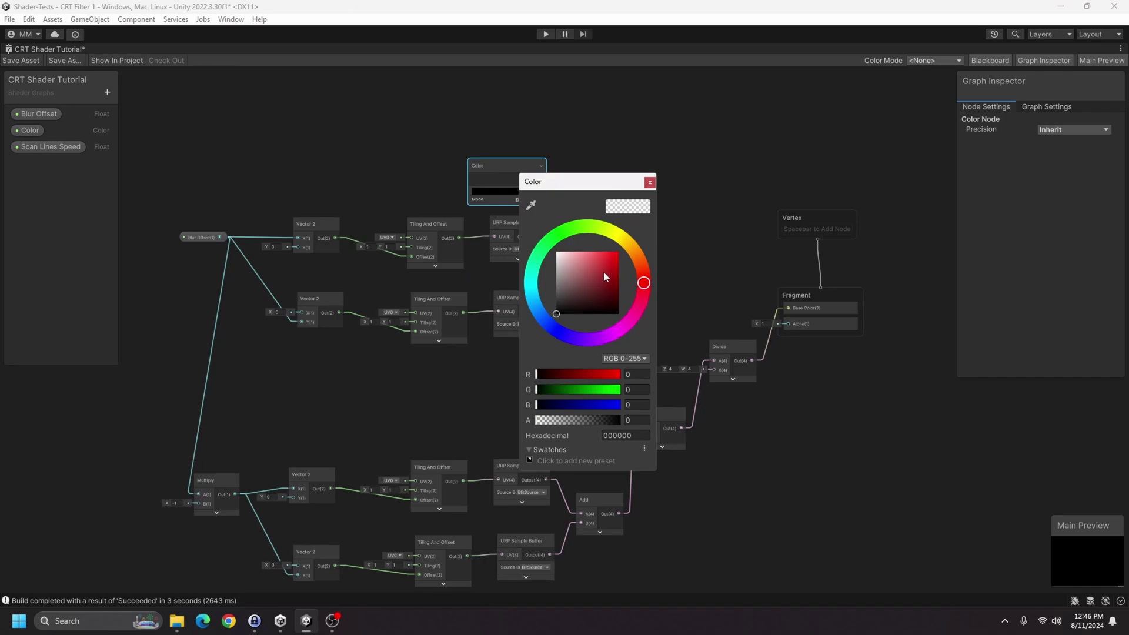
drag(604, 274, 619, 253)
click(577, 197)
key(space)
text(mul)
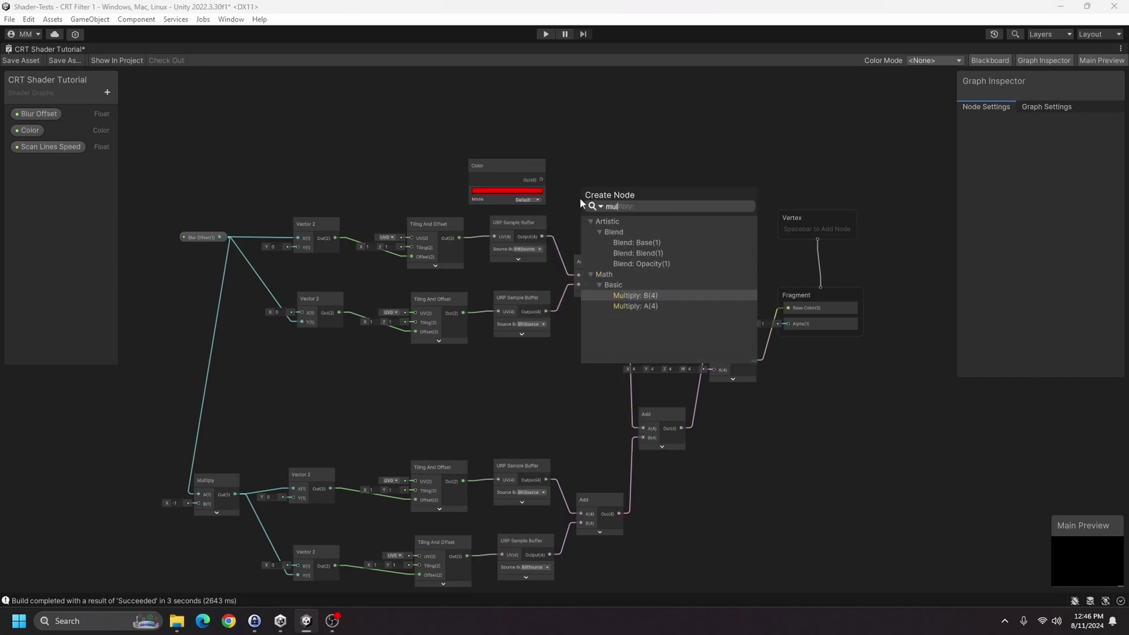
key(Return)
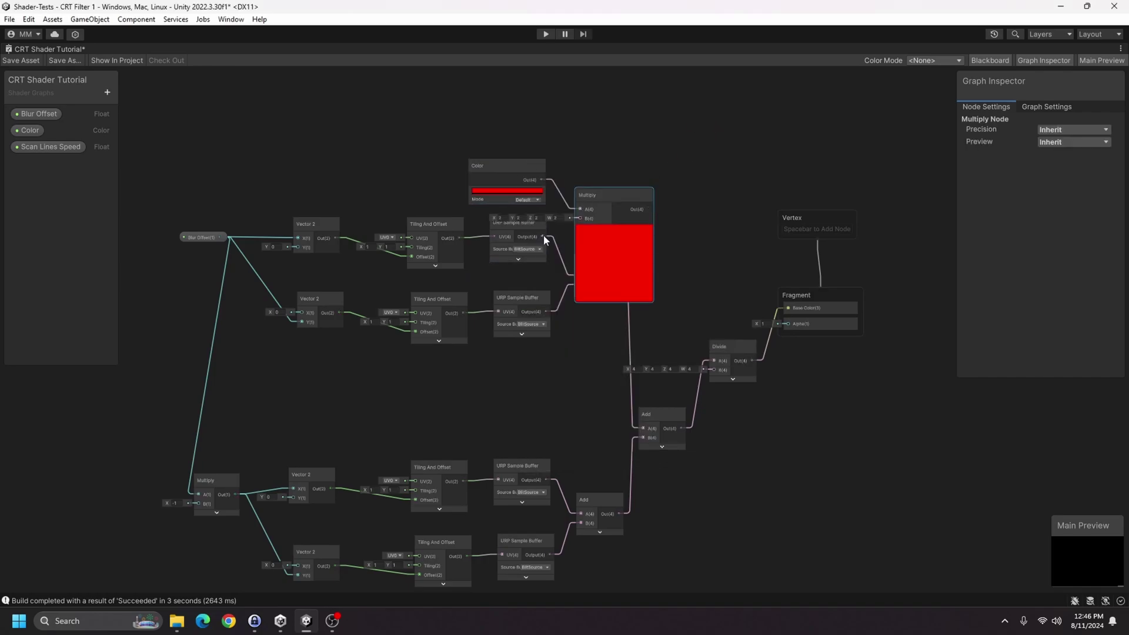
drag(581, 225, 651, 237)
click(615, 231)
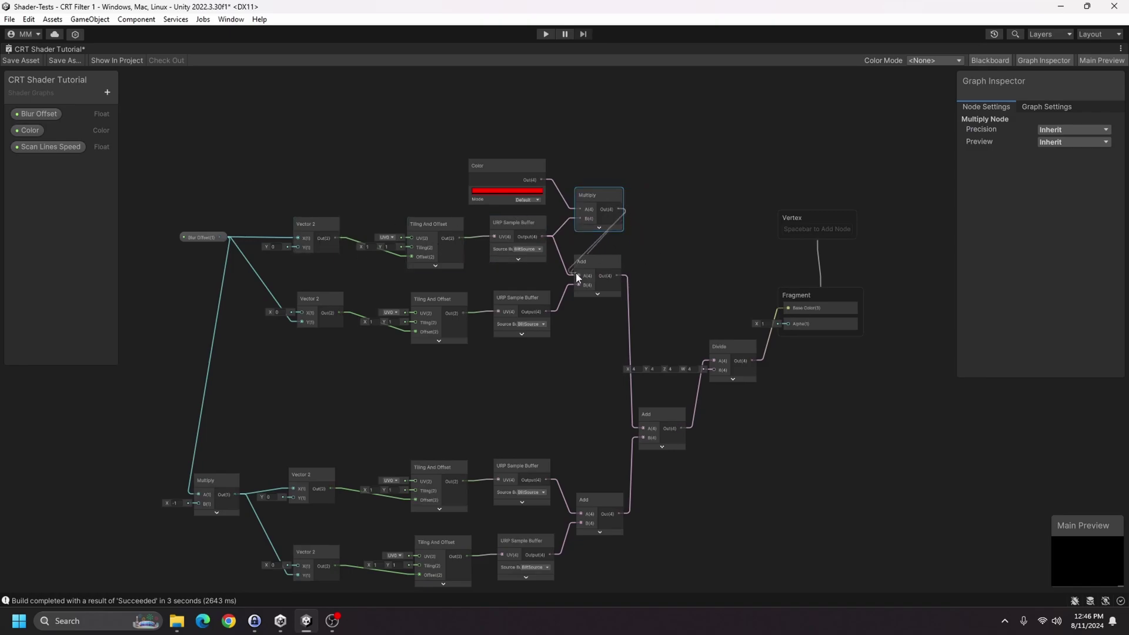
drag(576, 273, 657, 263)
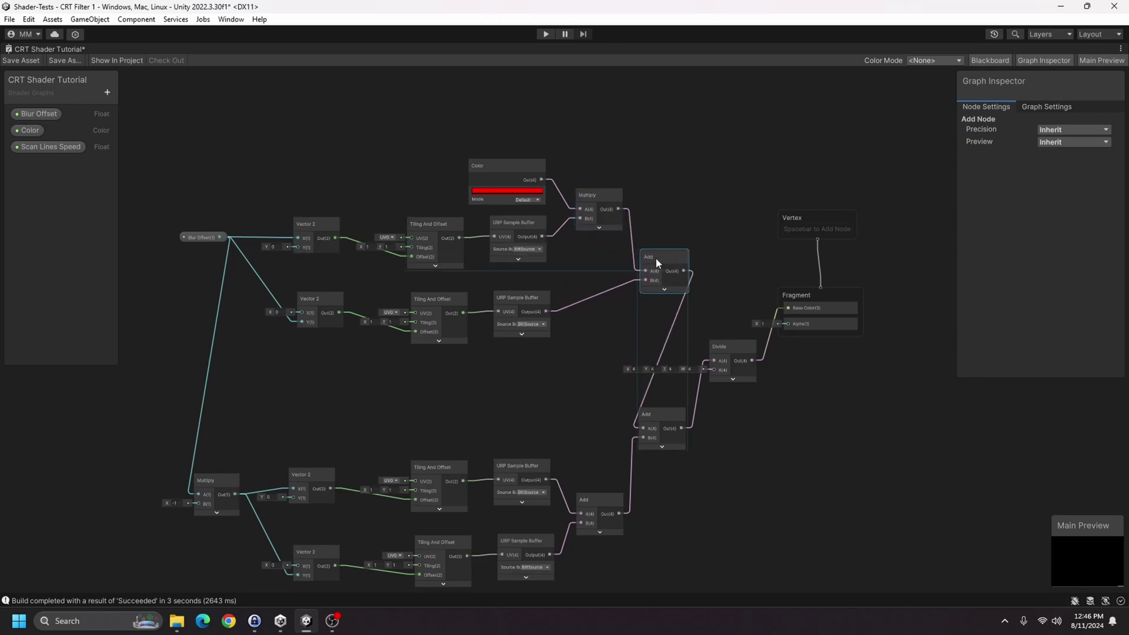
- Copy the Color and Multiply onto the third sample buffer, set blue, and route into the Add
middle_drag(655, 257, 698, 221)
drag(559, 118, 672, 169)
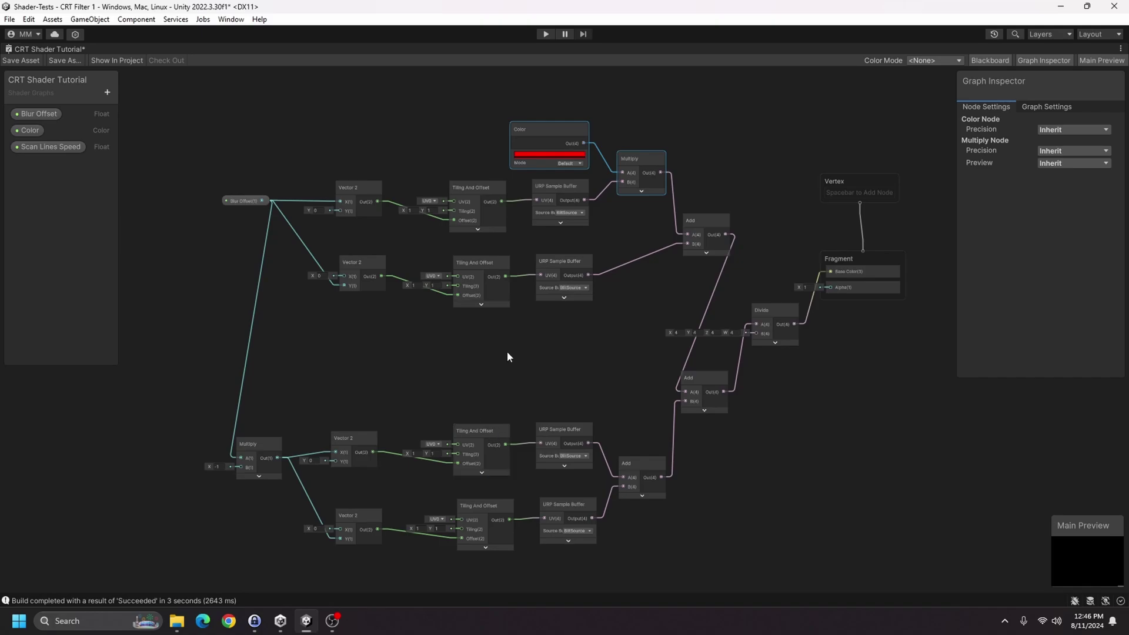
key(ctrl+v)
drag(532, 381, 552, 370)
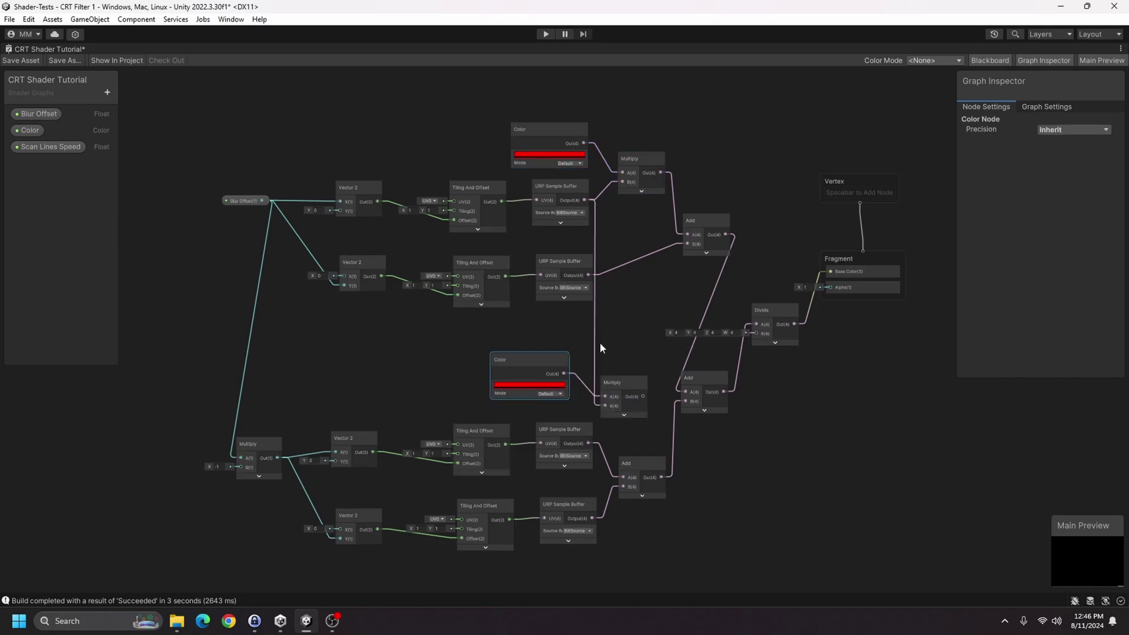
click(597, 344)
key(Delete)
drag(589, 443, 605, 406)
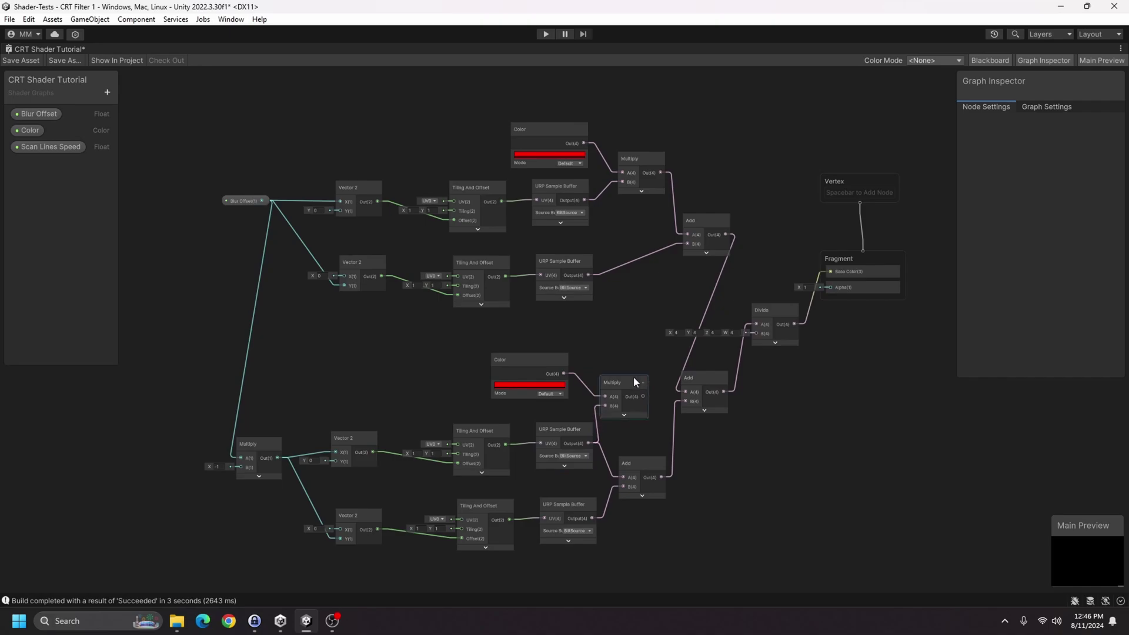
click(523, 385)
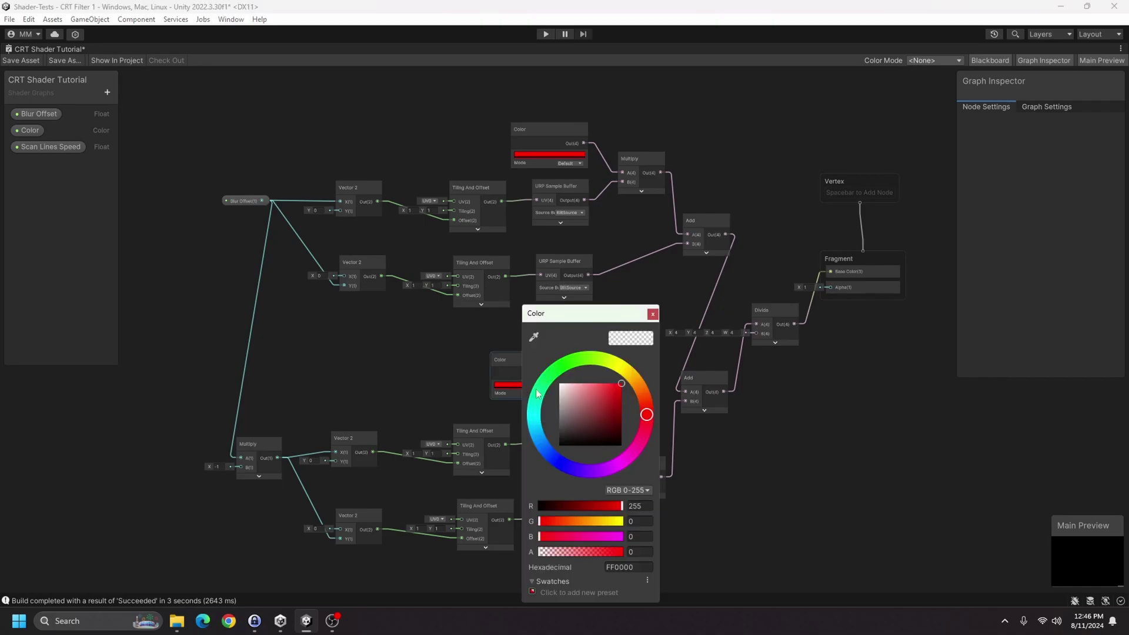
click(561, 465)
drag(646, 397, 624, 476)
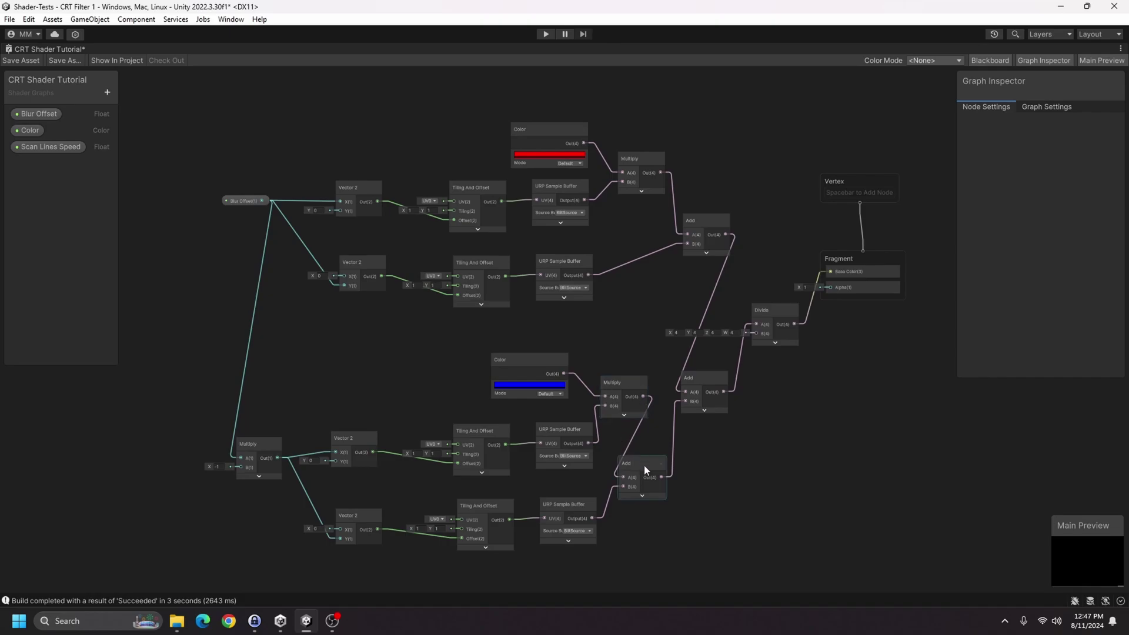
- Save the graph and try Blur Offset at 0.002 in the game view
click(21, 61)
double_click(47, 47)
click(292, 51)
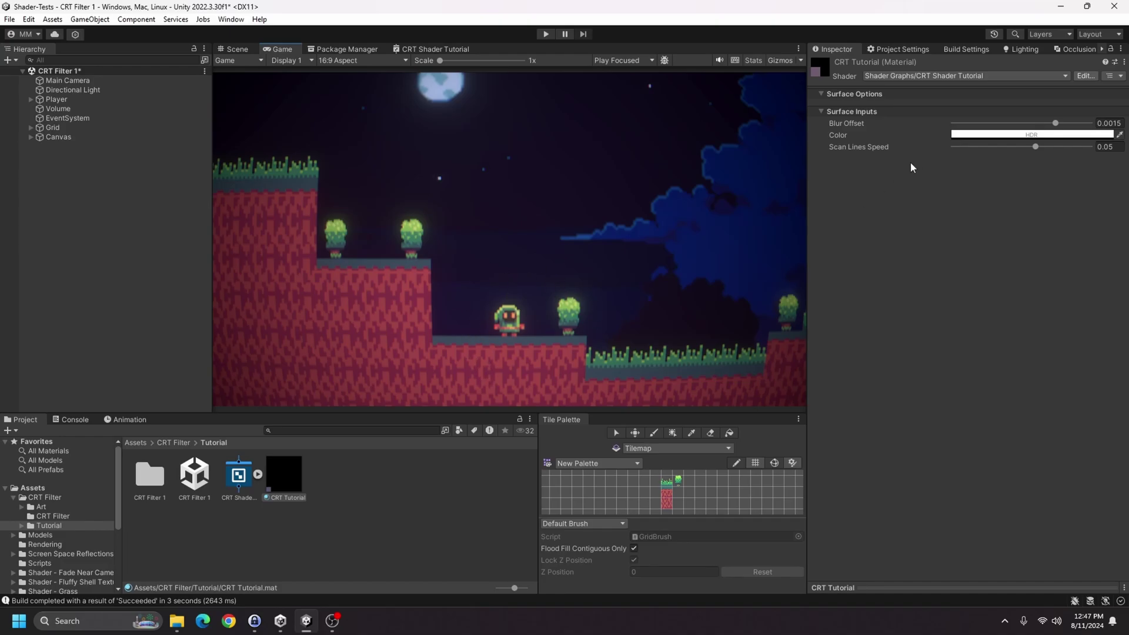
click(1109, 123)
text(0.002)
click(1118, 124)
- Save the graph again and test the blur, raising Blur Offset then lowering it to 0.002
click(435, 49)
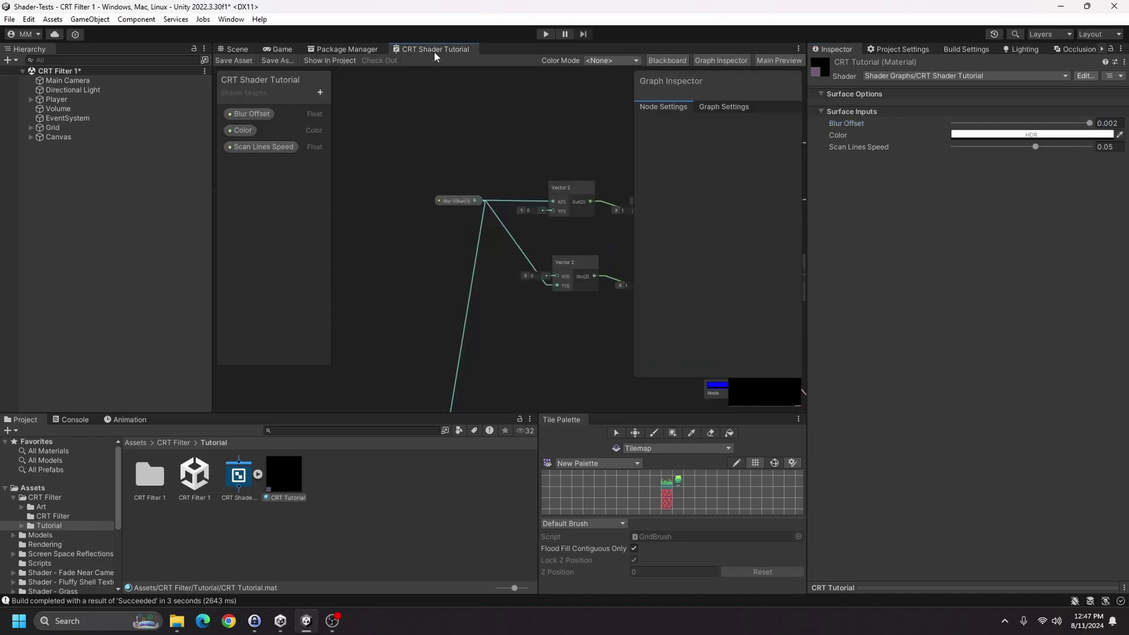
click(252, 114)
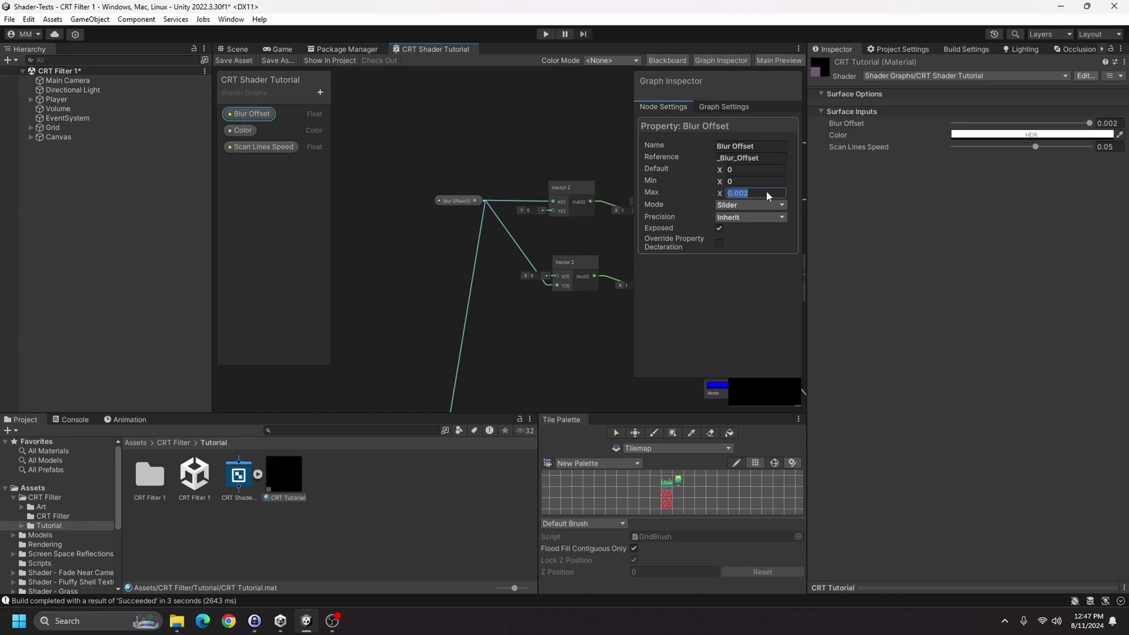
click(234, 60)
click(234, 49)
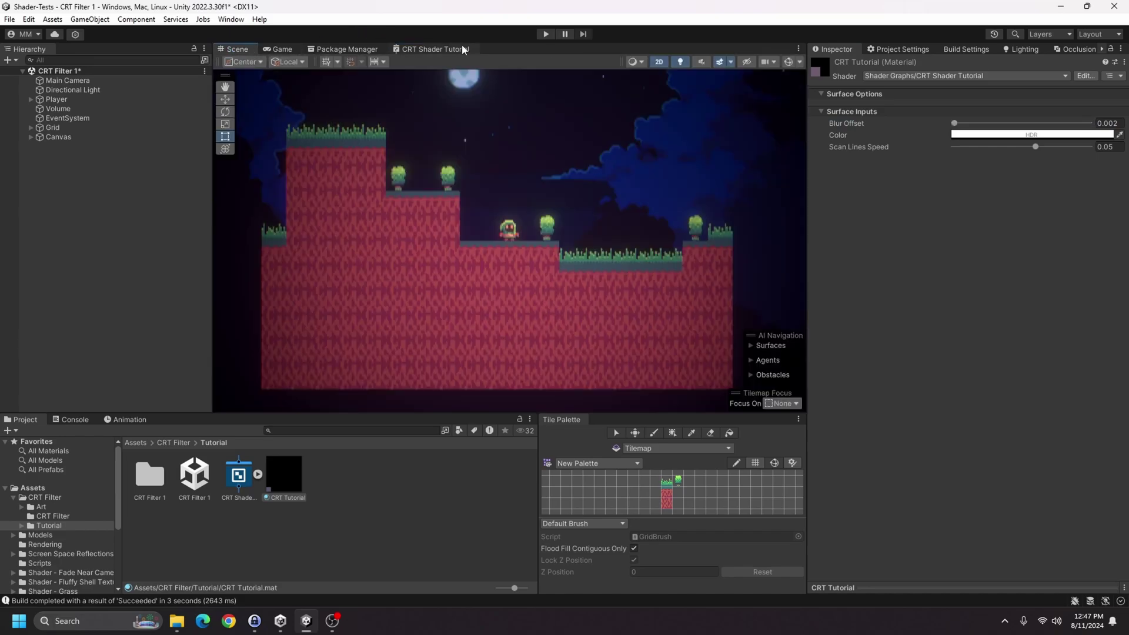
click(277, 49)
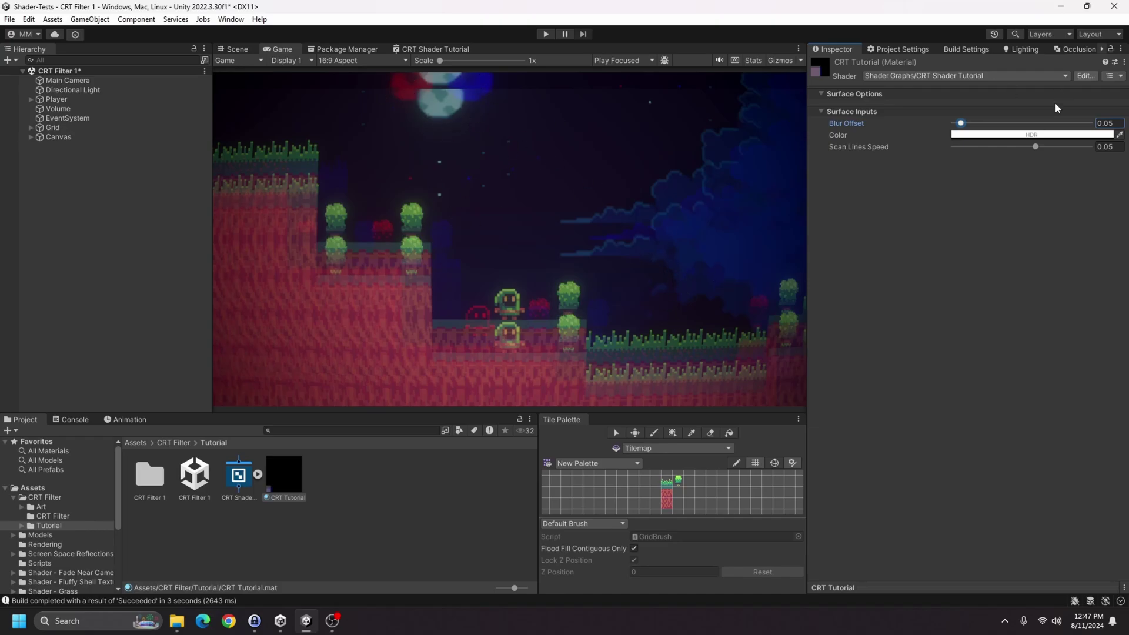
click(1026, 123)
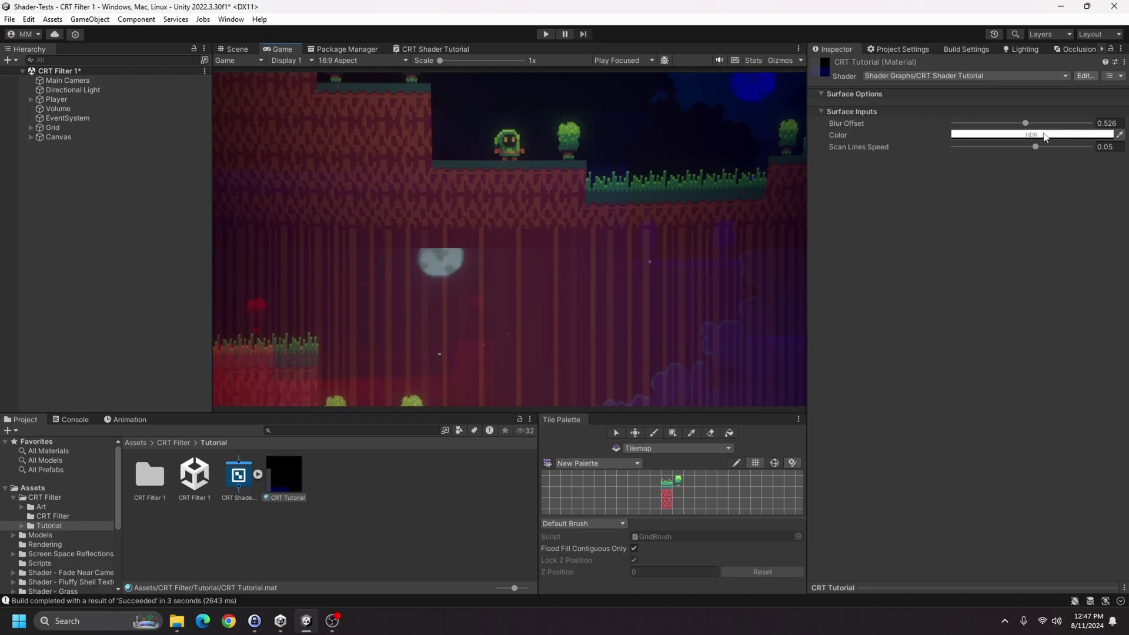
drag(1026, 124, 957, 138)
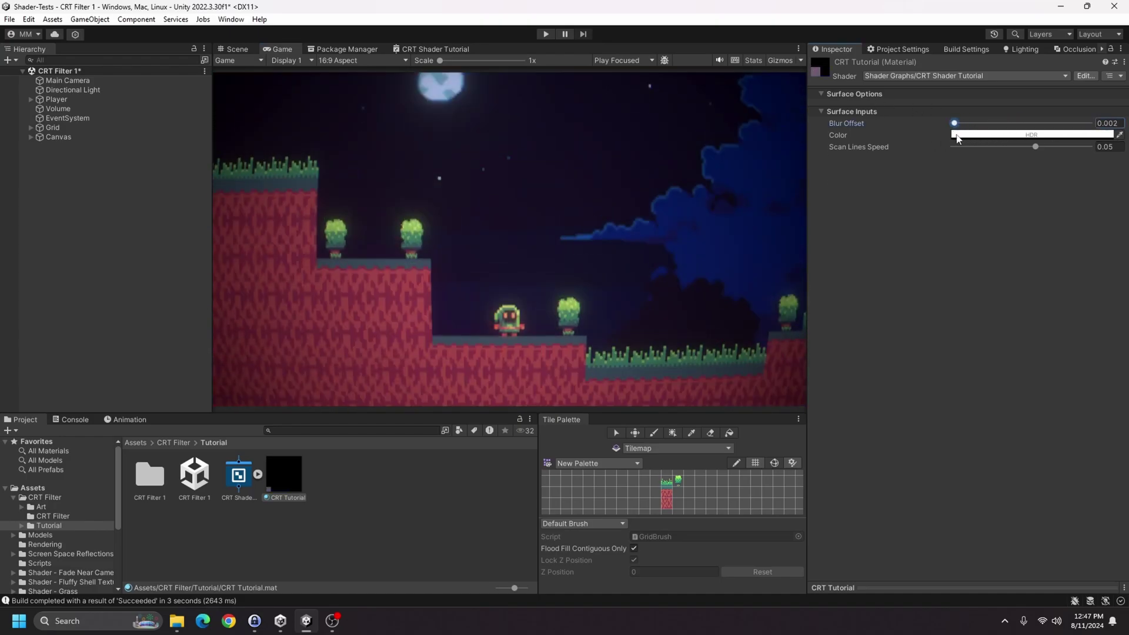
- Cap Blur Offset's maximum at 0.002, save, and return to the game view
click(435, 48)
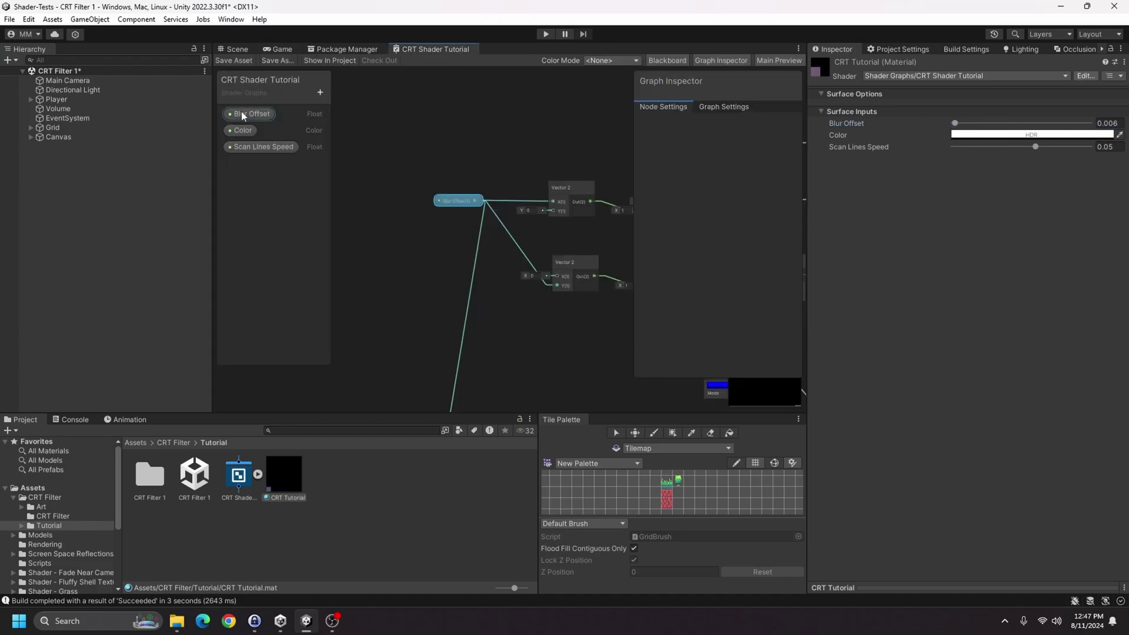
click(243, 113)
click(737, 193)
text(.002)
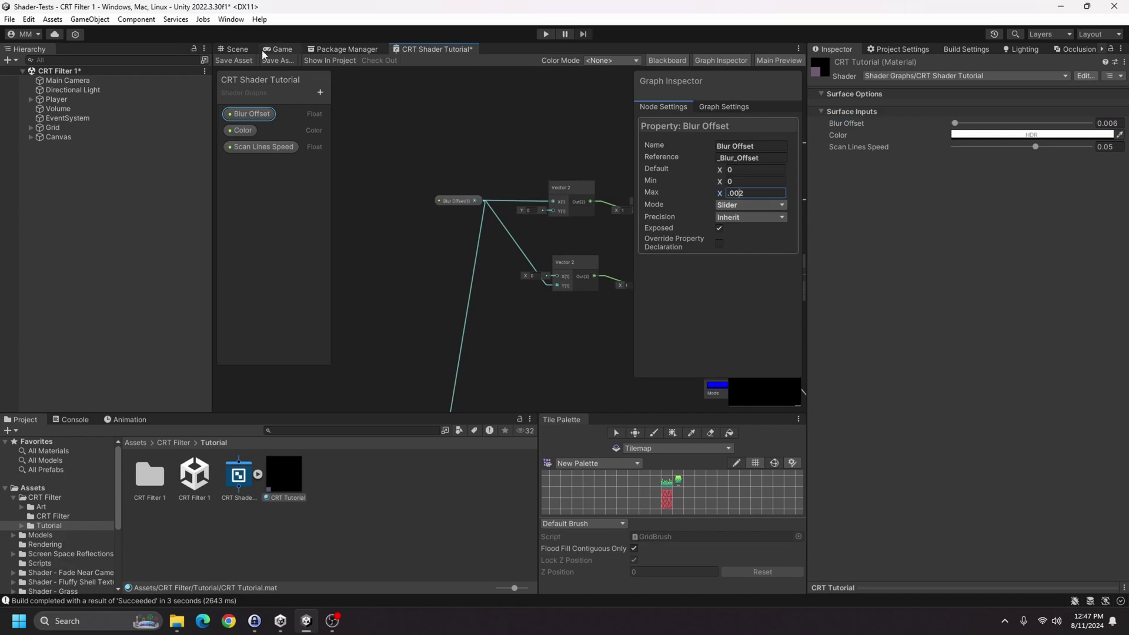
click(233, 60)
click(234, 49)
key(Return)
key(ctrl+2)
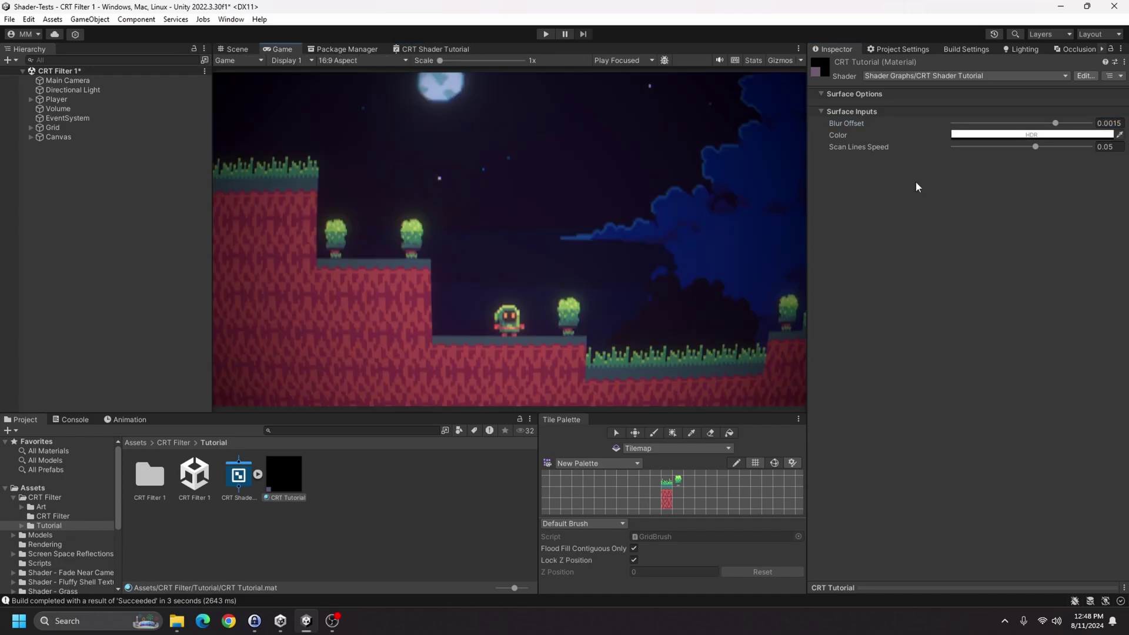
- Raise the CRT Tutorial material's HDR tint intensity to 2 and return to the CRT Shader Tutorial graph
click(1010, 137)
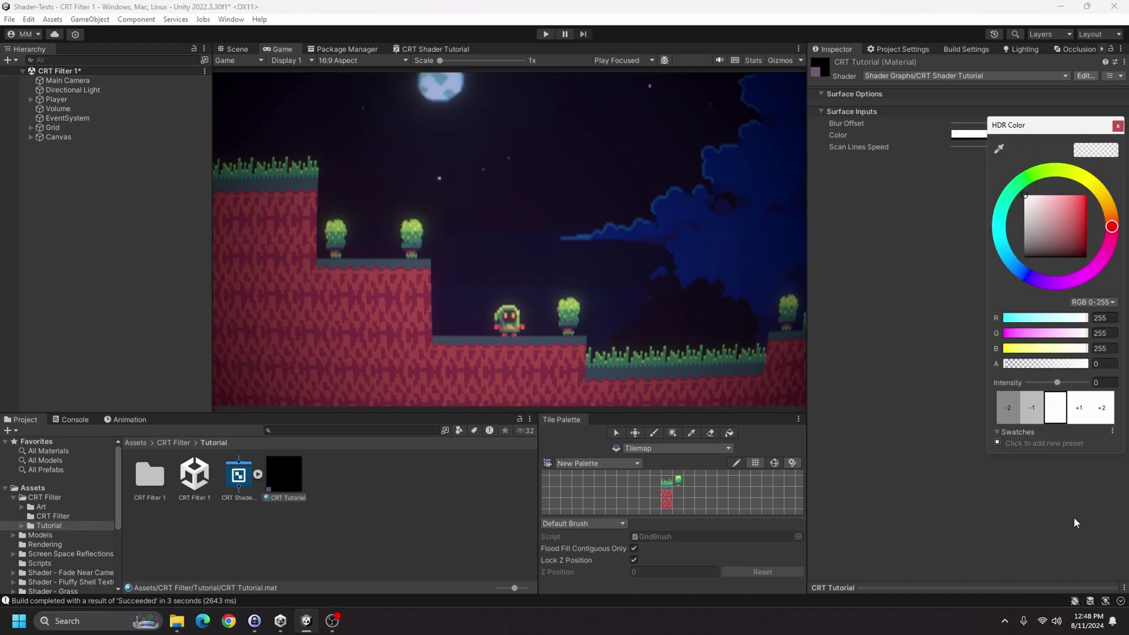
click(1111, 411)
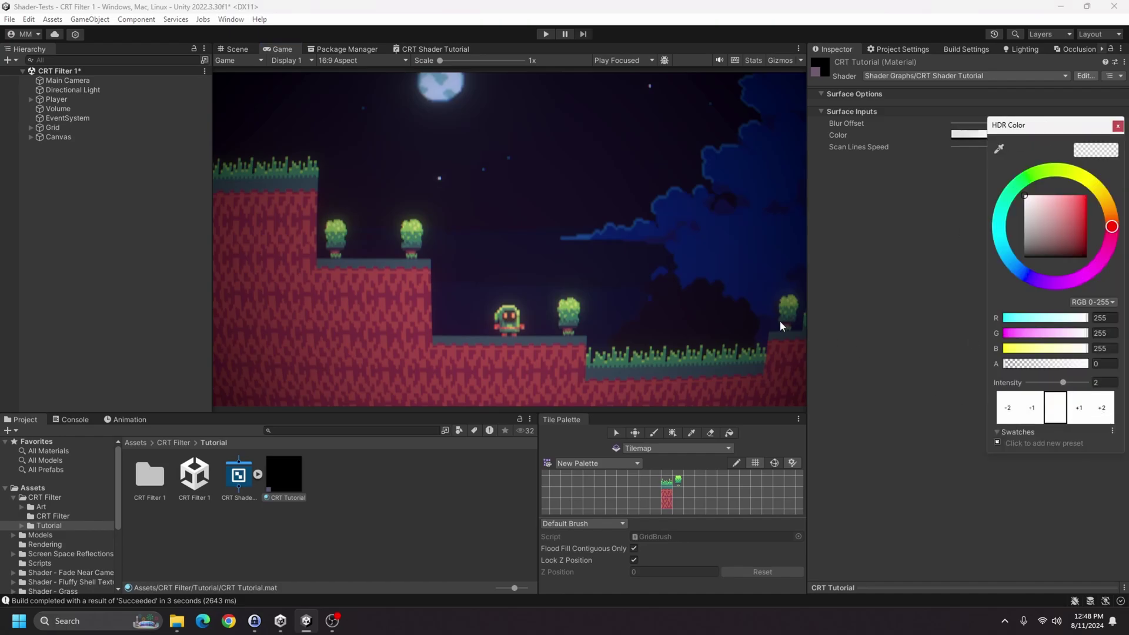
click(1117, 126)
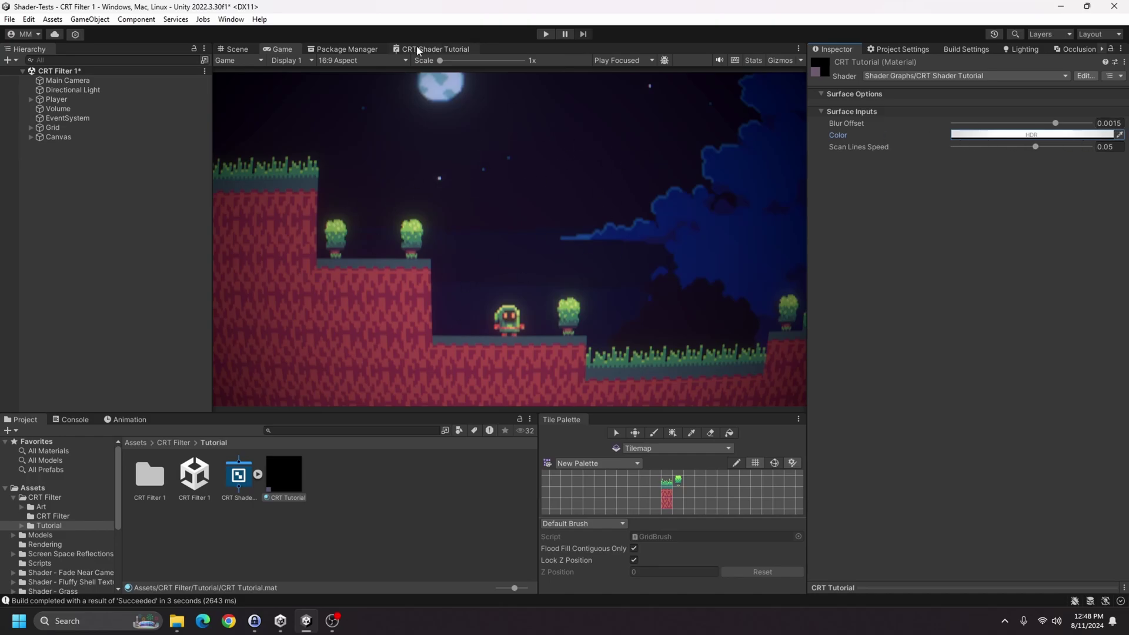
click(435, 49)
- Insert a Multiply between Divide and Fragment, feed it the Color property, and save the graph
double_click(439, 52)
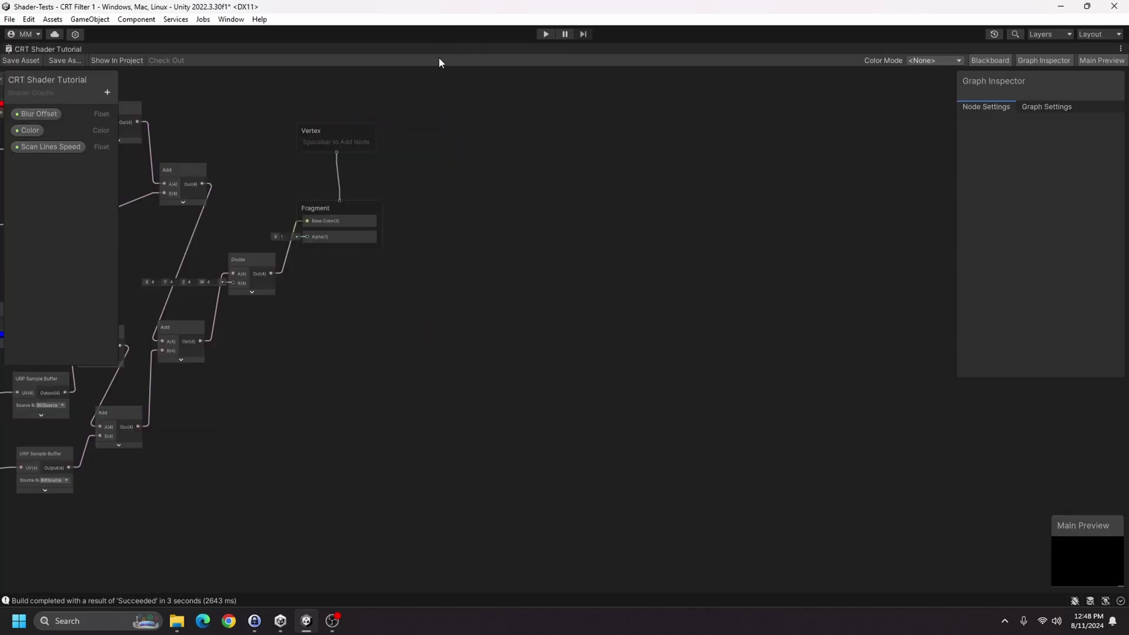
drag(669, 354, 771, 189)
right_click(552, 215)
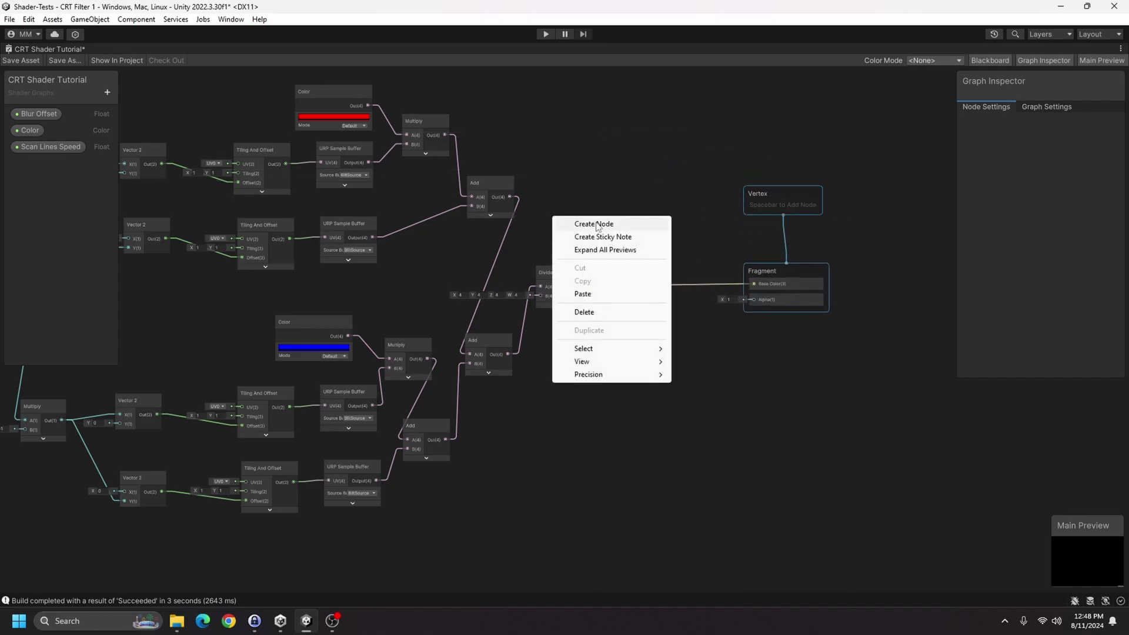
click(591, 223)
text(multiply)
key(Return)
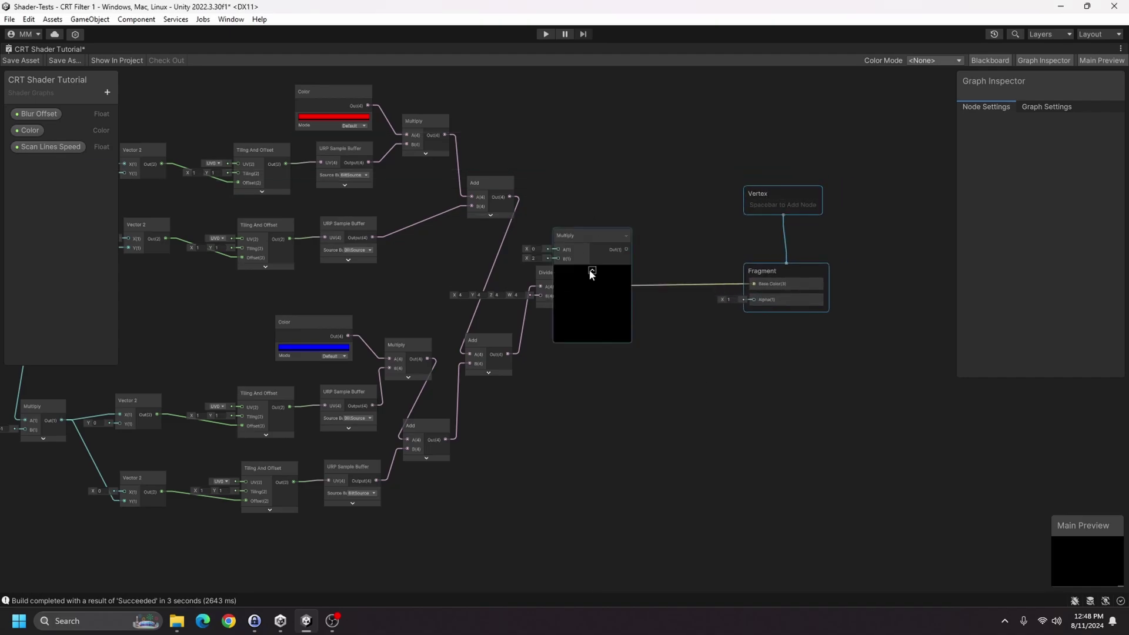
click(592, 271)
drag(589, 270, 754, 284)
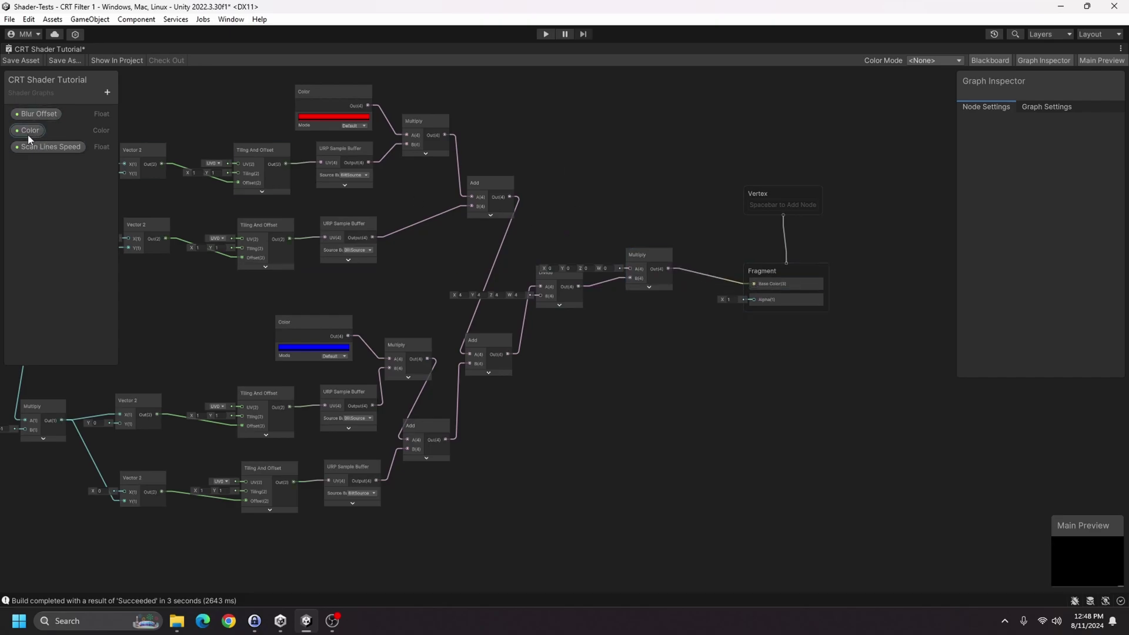
drag(27, 135, 631, 269)
click(30, 61)
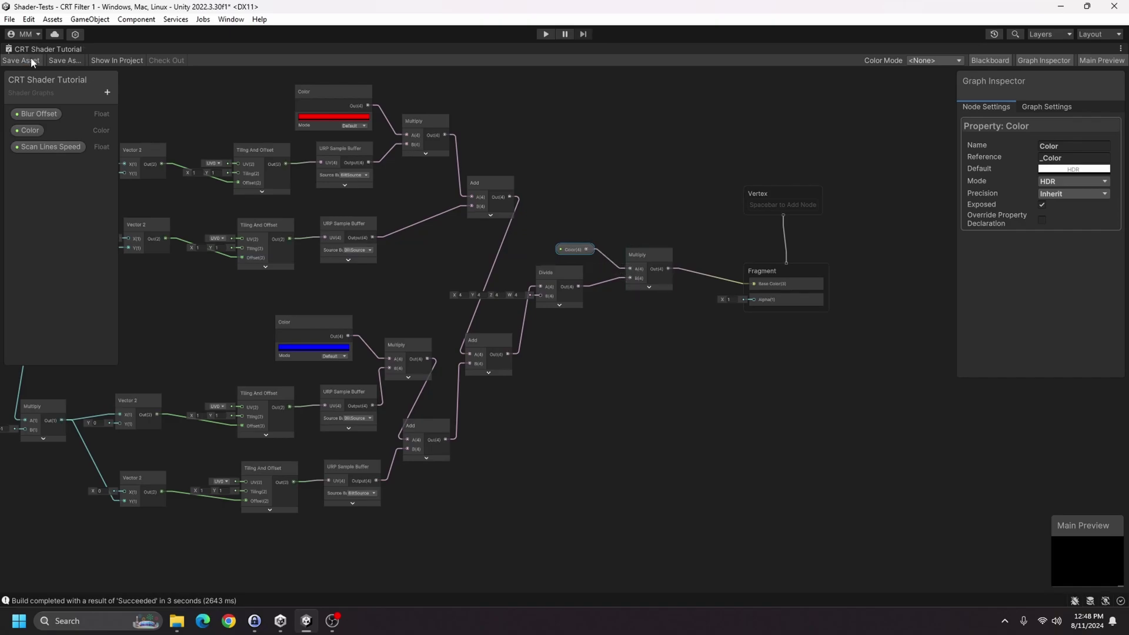
- Watching the Game view, adjust the material's HDR tint intensity to 2.4169, then reopen the graph full-size
double_click(26, 52)
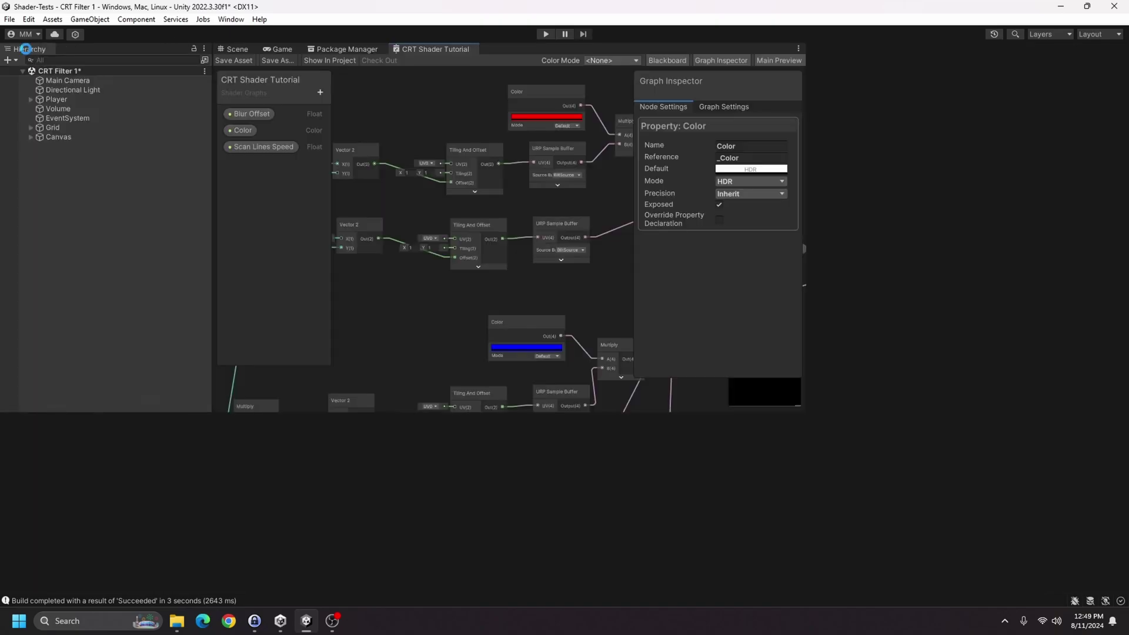
click(279, 49)
click(1035, 134)
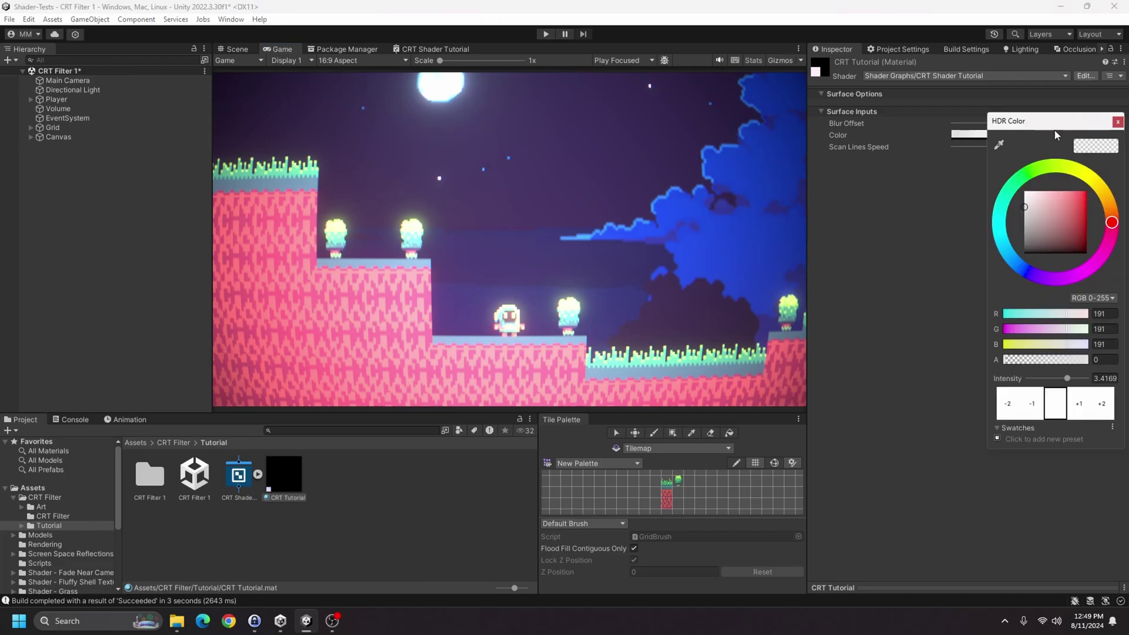
click(1038, 410)
click(1041, 412)
click(1039, 411)
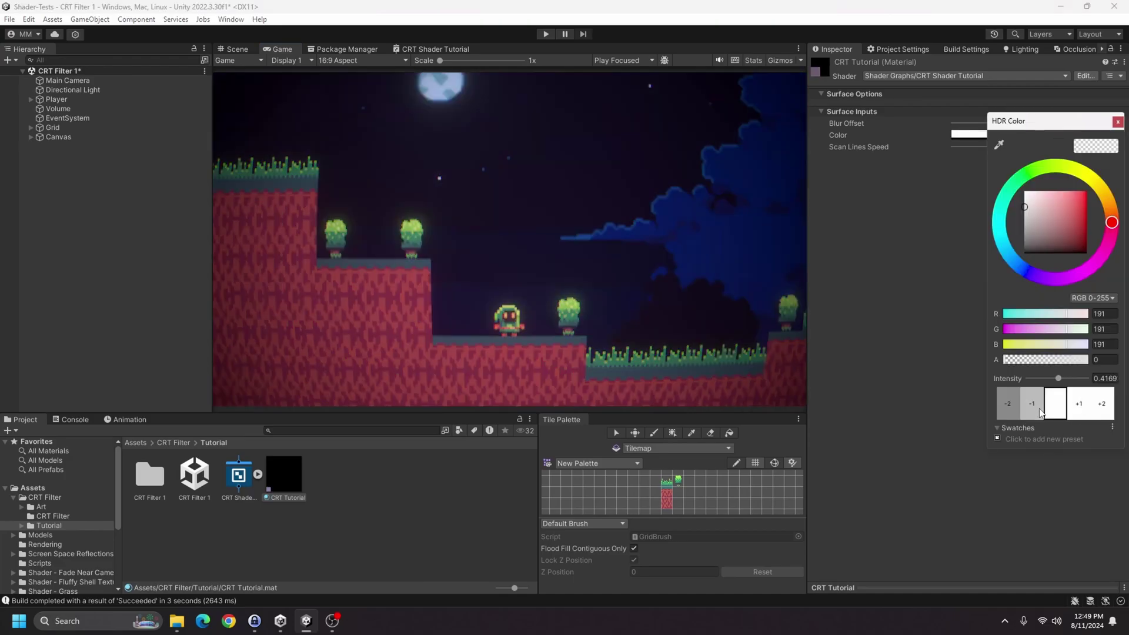
click(1075, 411)
click(1075, 414)
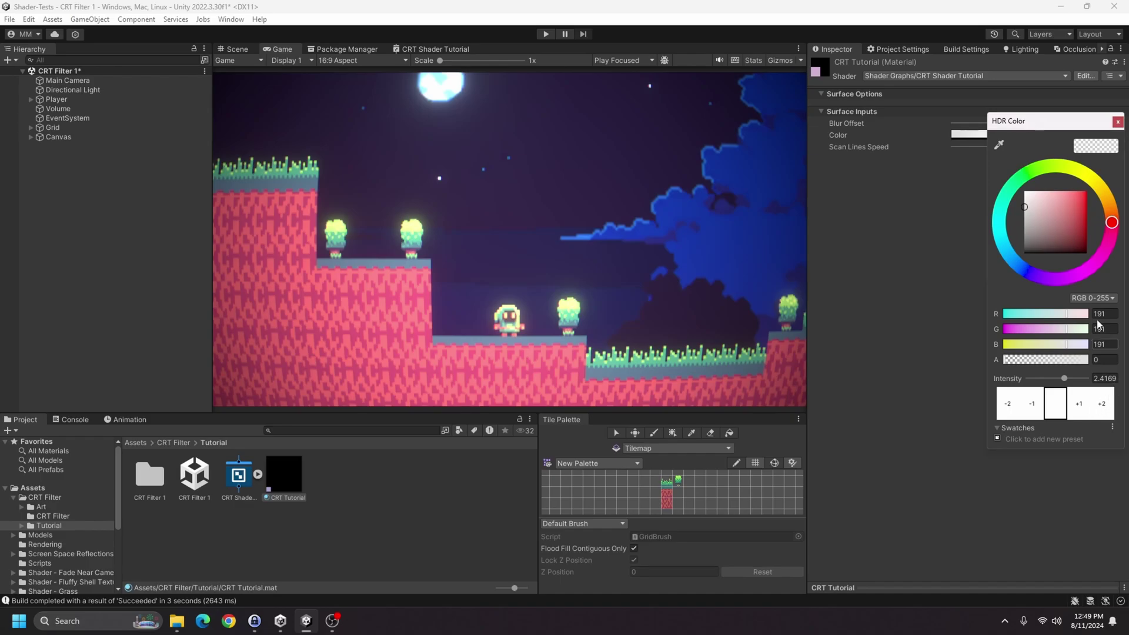
click(1118, 121)
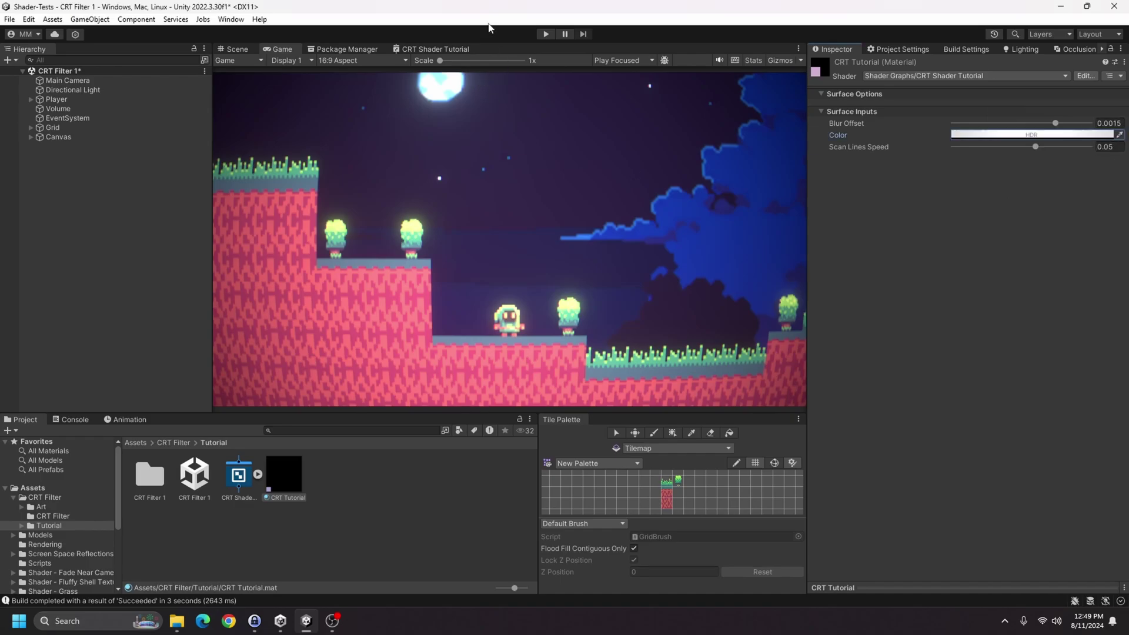
double_click(434, 47)
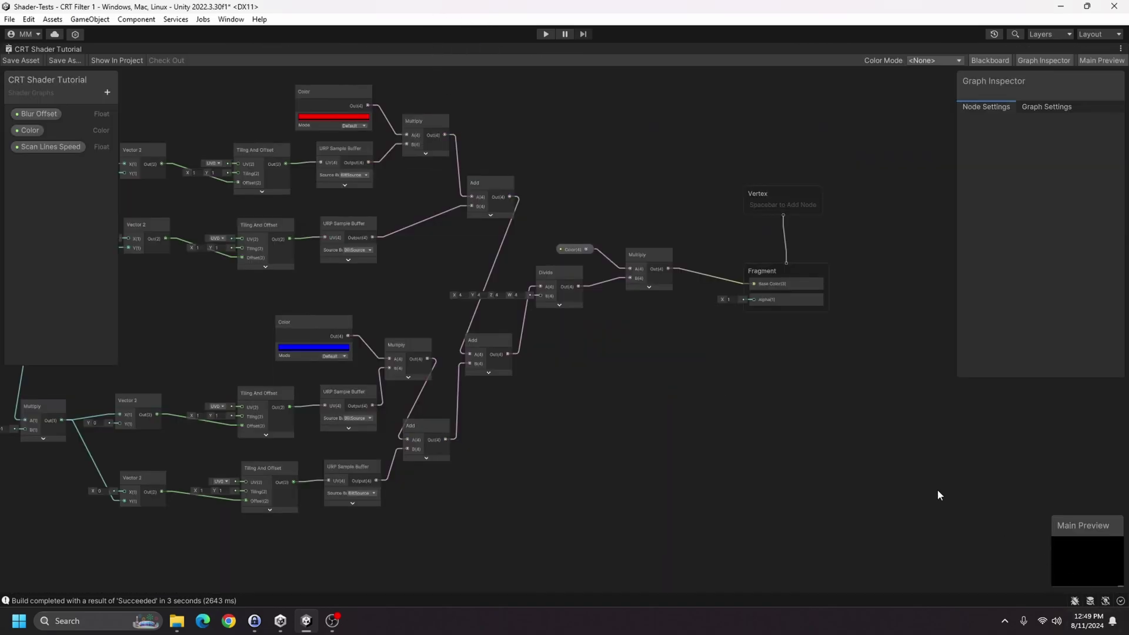
- Place Scan Lines Speed on the canvas and multiply it by a new Time node
middle_drag(852, 467, 624, 362)
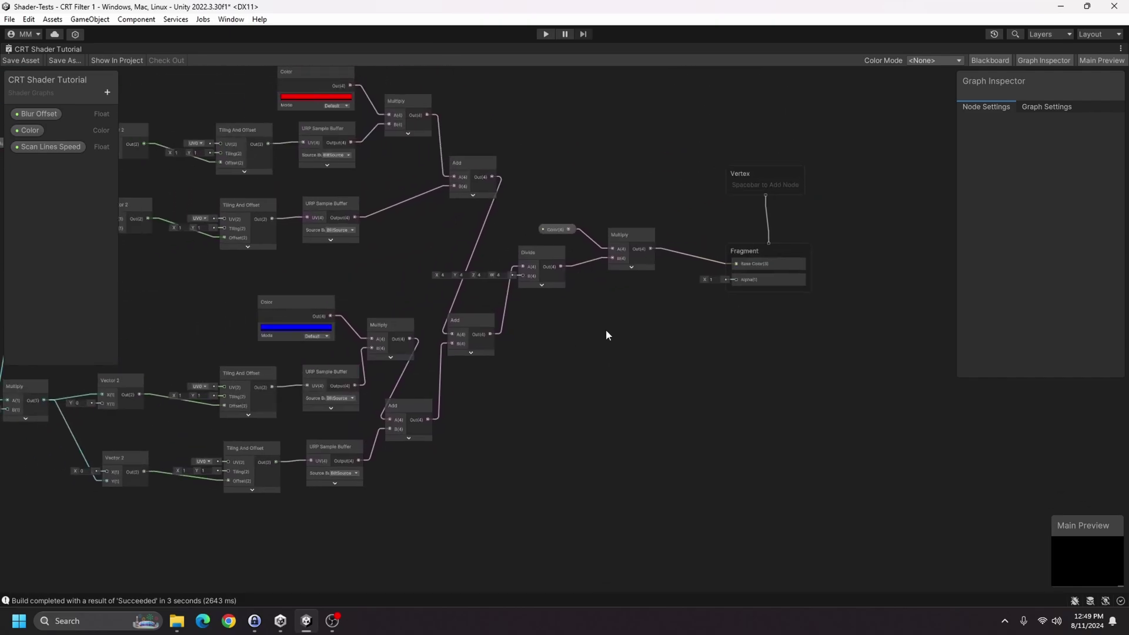
middle_drag(630, 365, 686, 243)
drag(50, 147, 388, 382)
key(space)
text(time)
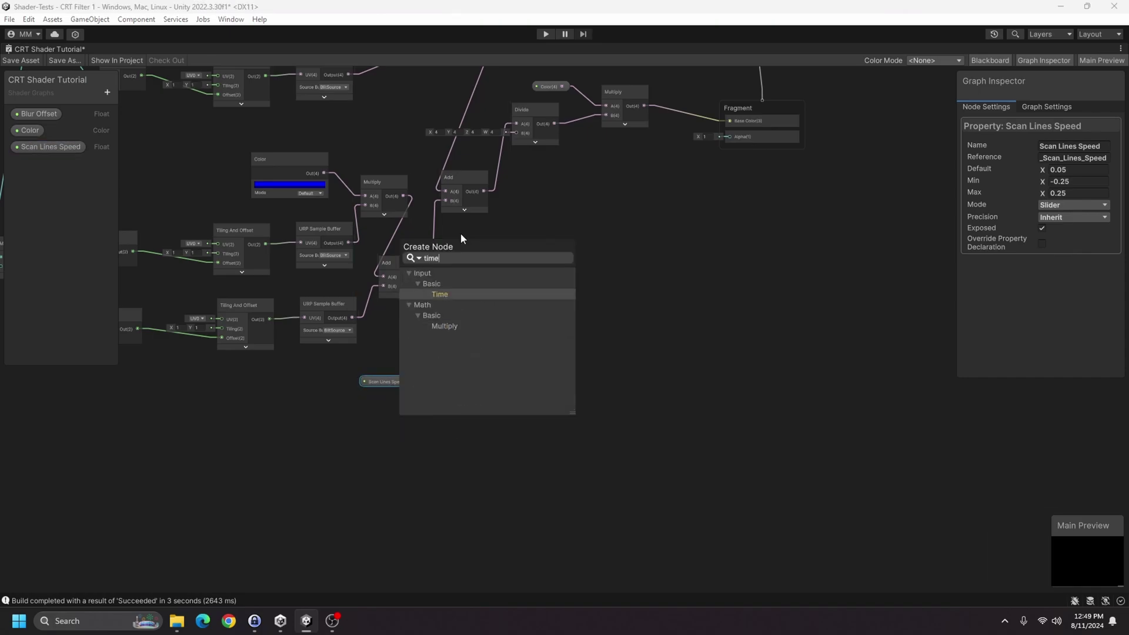
key(Return)
drag(423, 450, 404, 403)
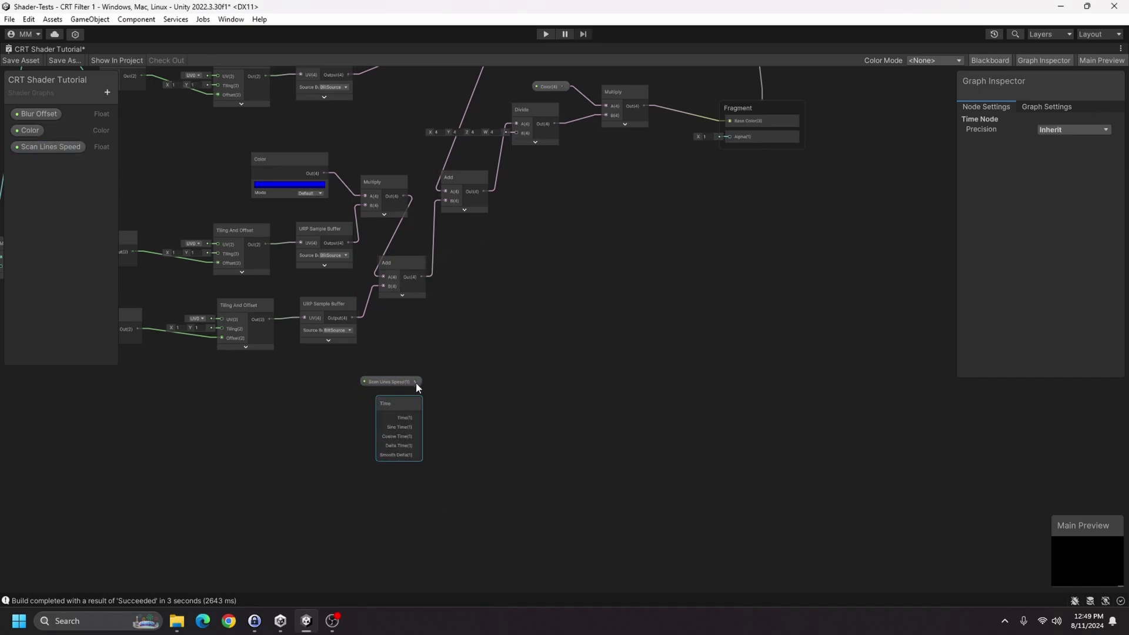
key(space)
text(mul)
key(Return)
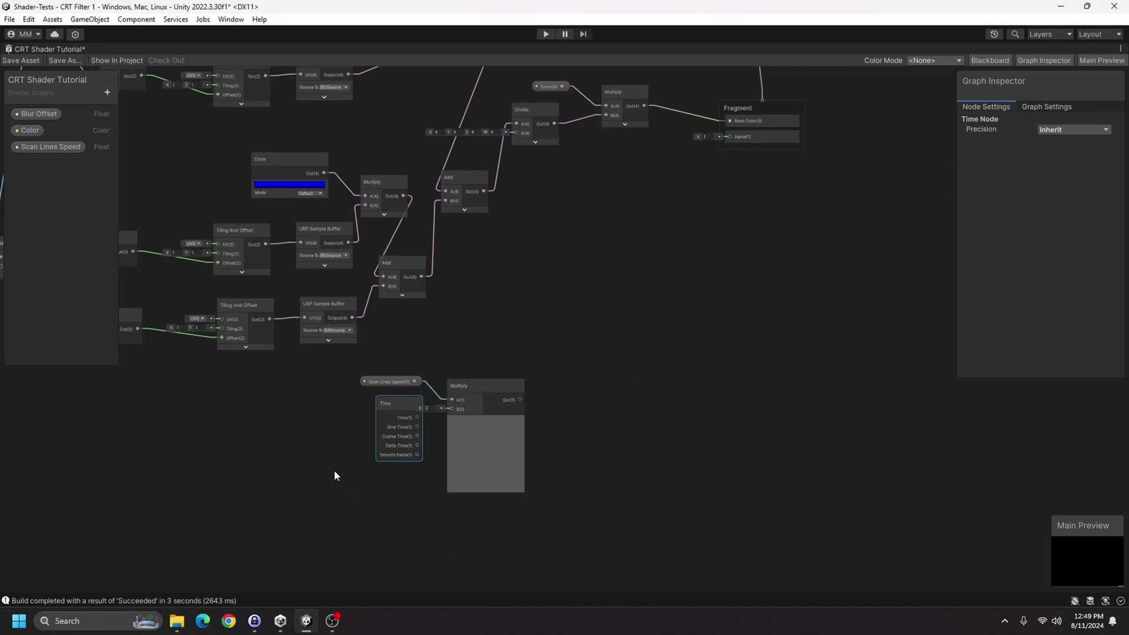
drag(418, 418, 454, 410)
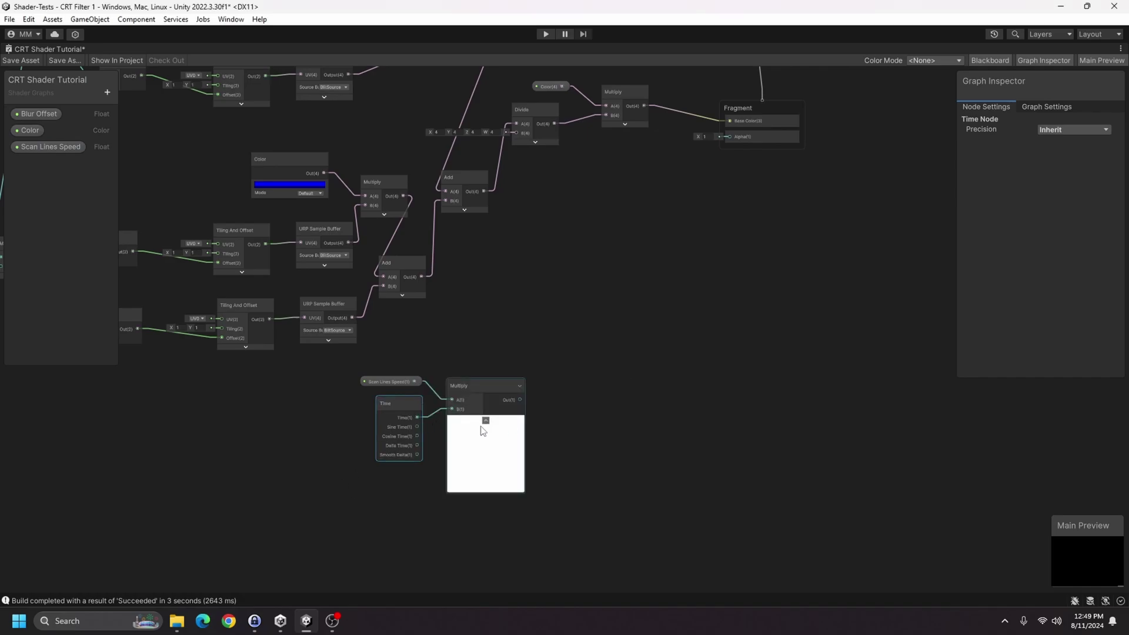
click(487, 421)
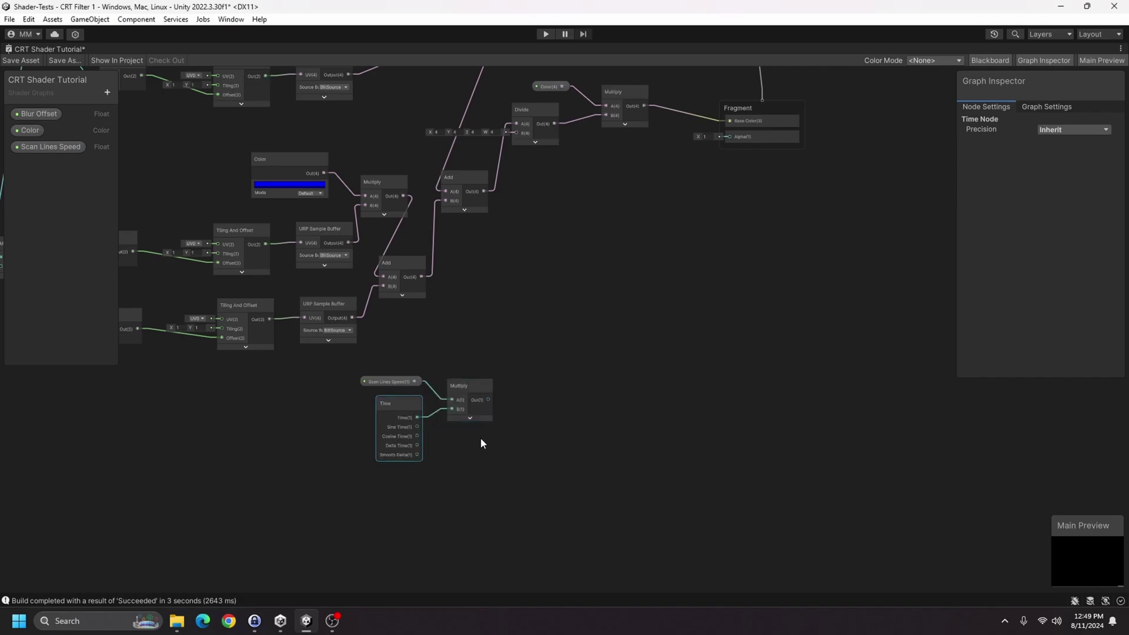
- Create a Vector 2 that takes the Multiply result as its Y
key(space)
click(517, 403)
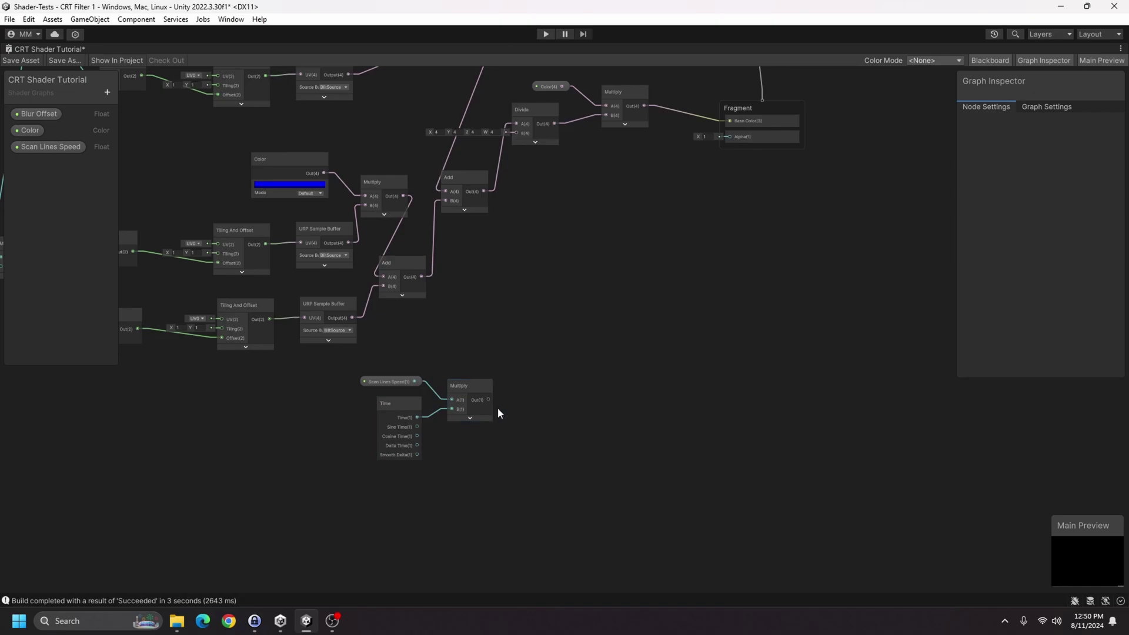
drag(489, 400, 554, 407)
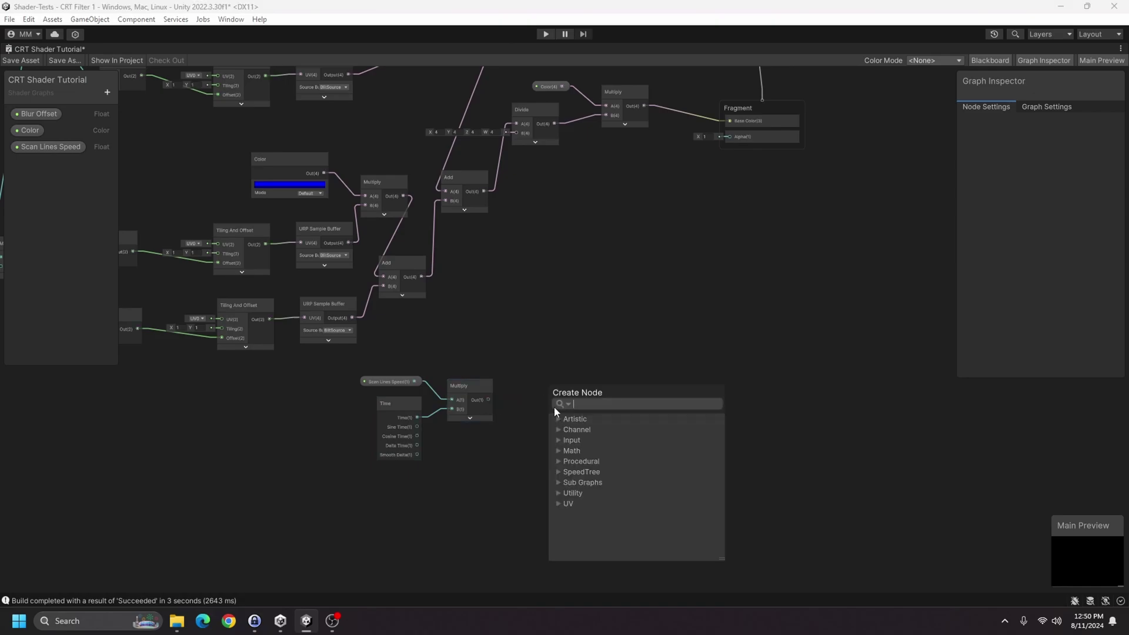
text(vec)
key(Return)
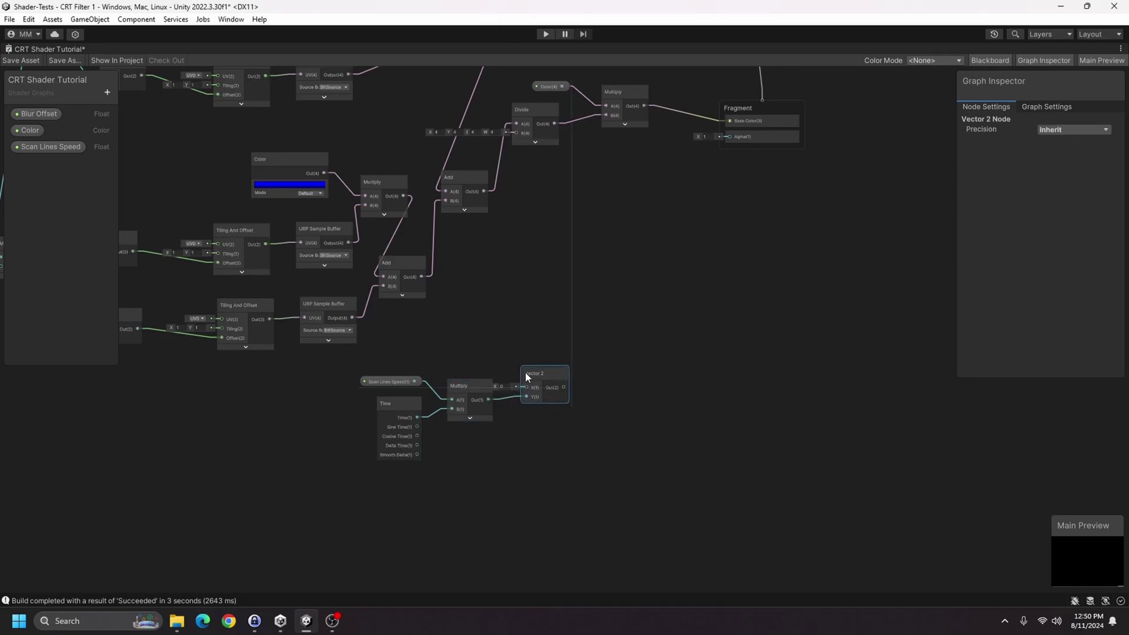
- Add a Tiling And Offset node beside the Vector 2, using it as the offset
key(space)
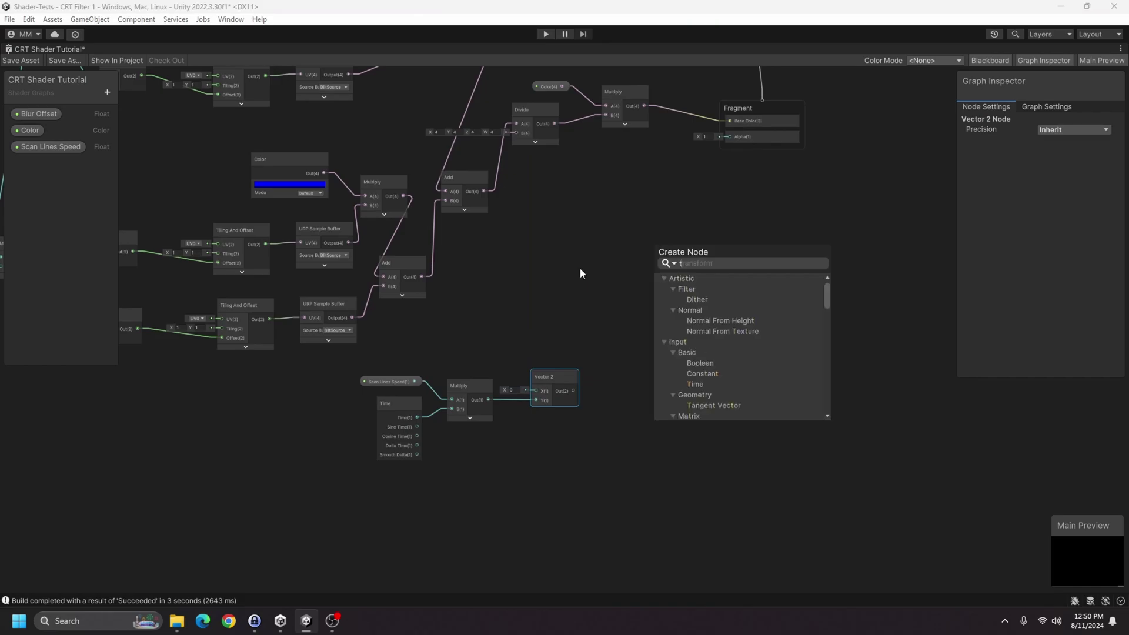
text(tiling)
key(Return)
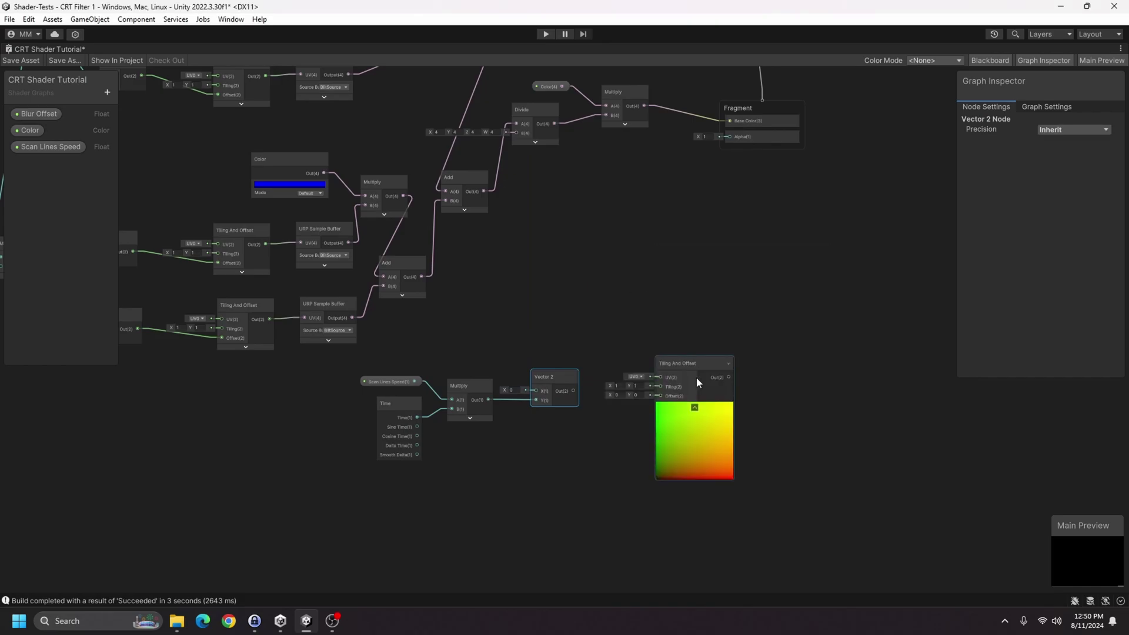
drag(696, 377, 662, 361)
click(654, 376)
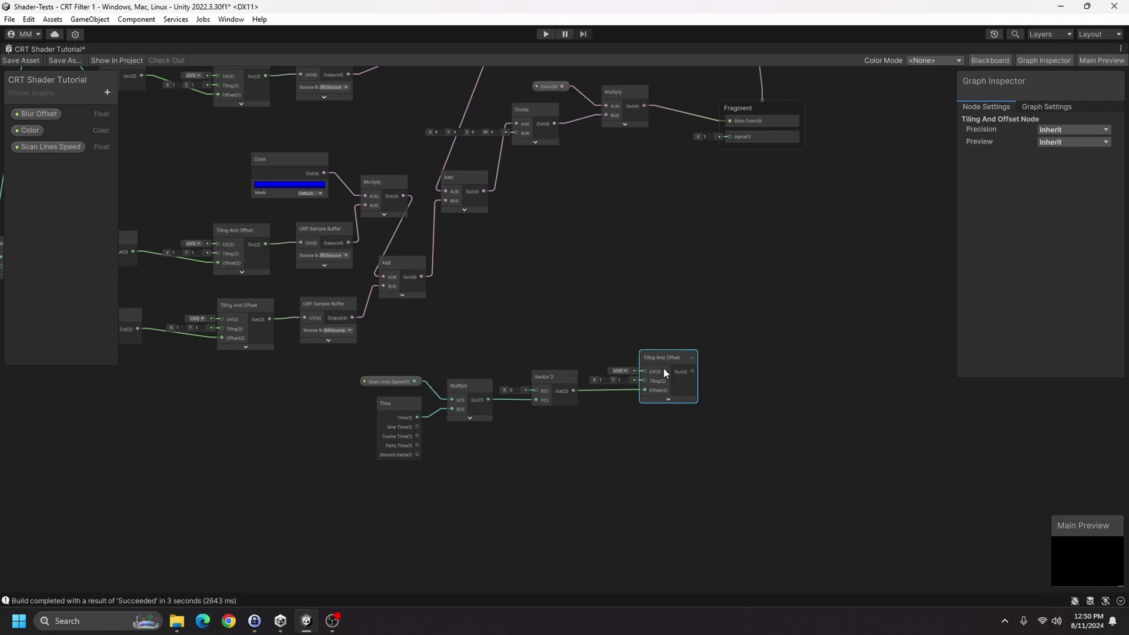
middle_drag(664, 368, 573, 356)
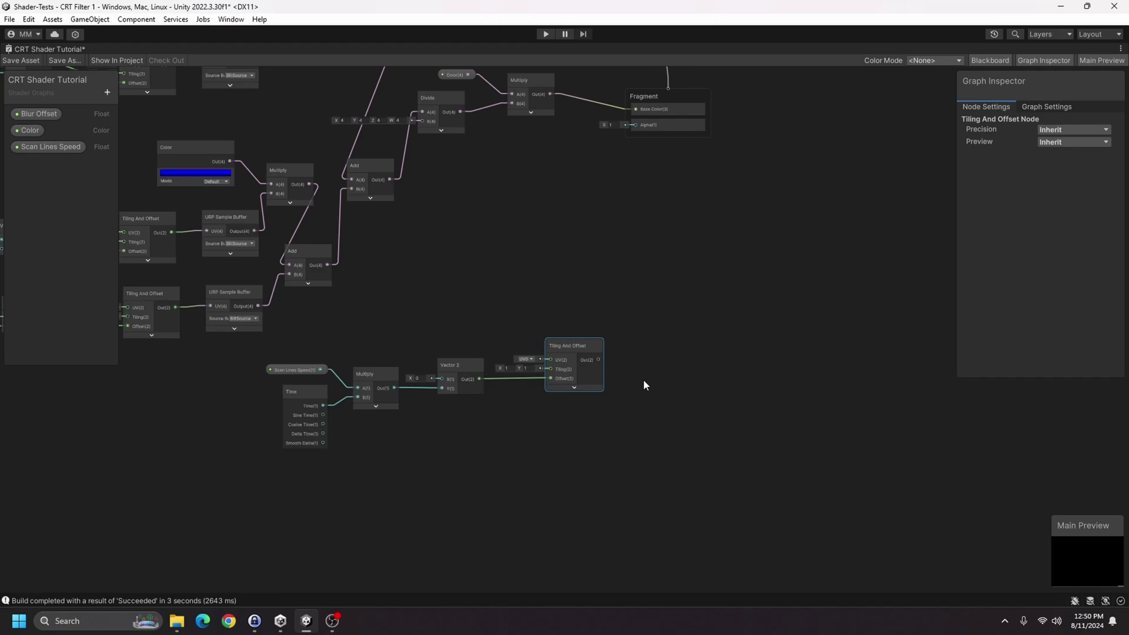
- Add a Checkerboard node beside the Tiling And Offset node
right_click(648, 347)
click(681, 351)
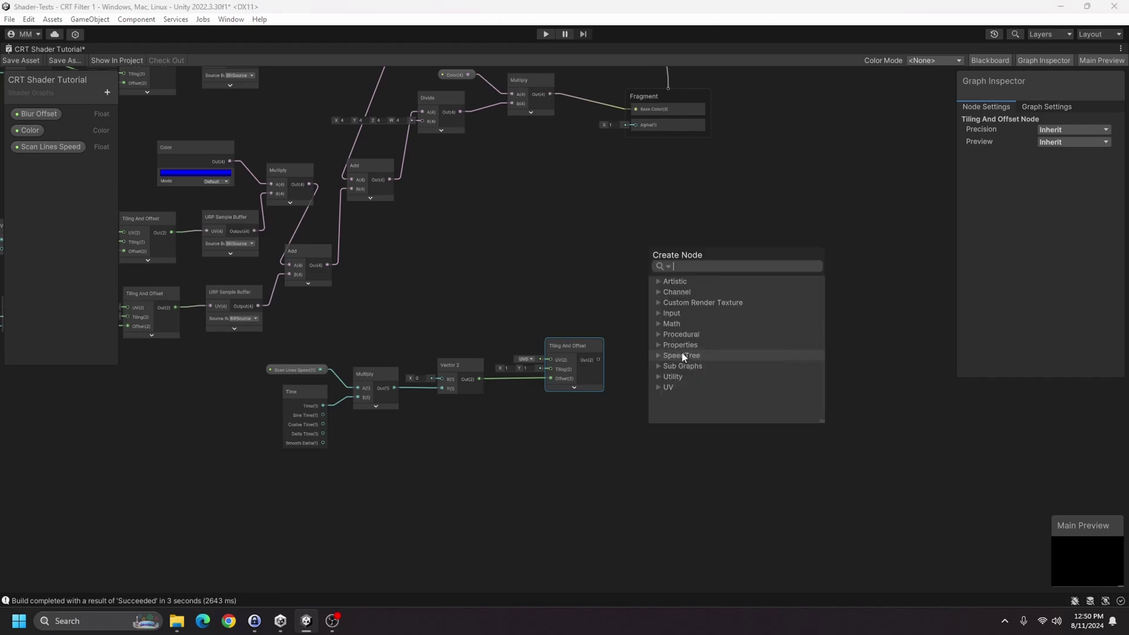
text(checker)
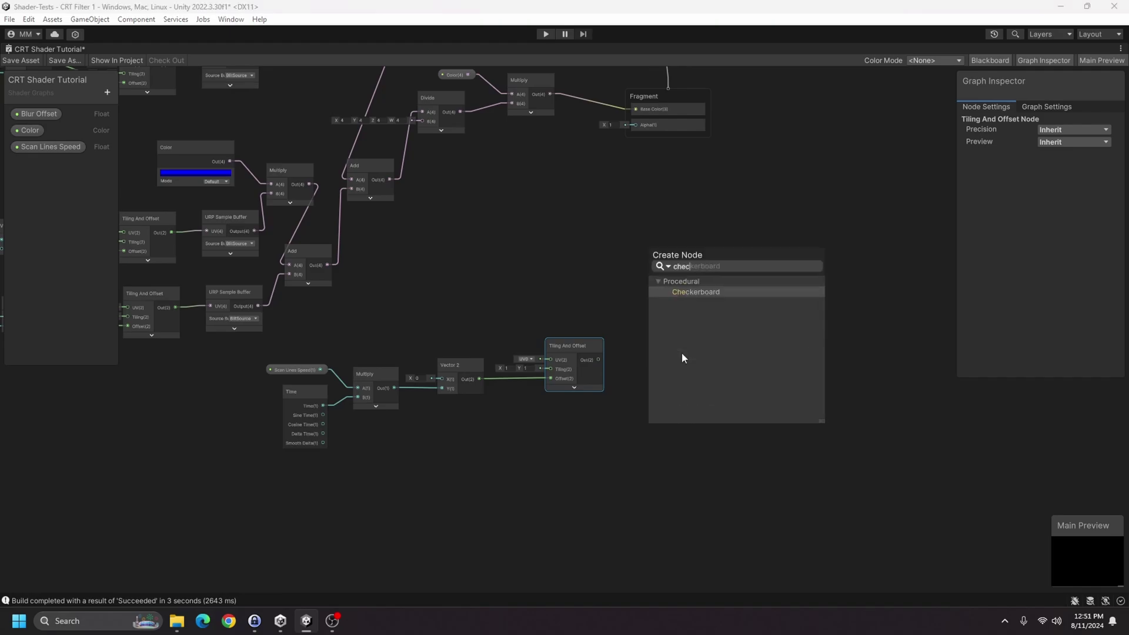
key(Return)
drag(690, 364, 666, 358)
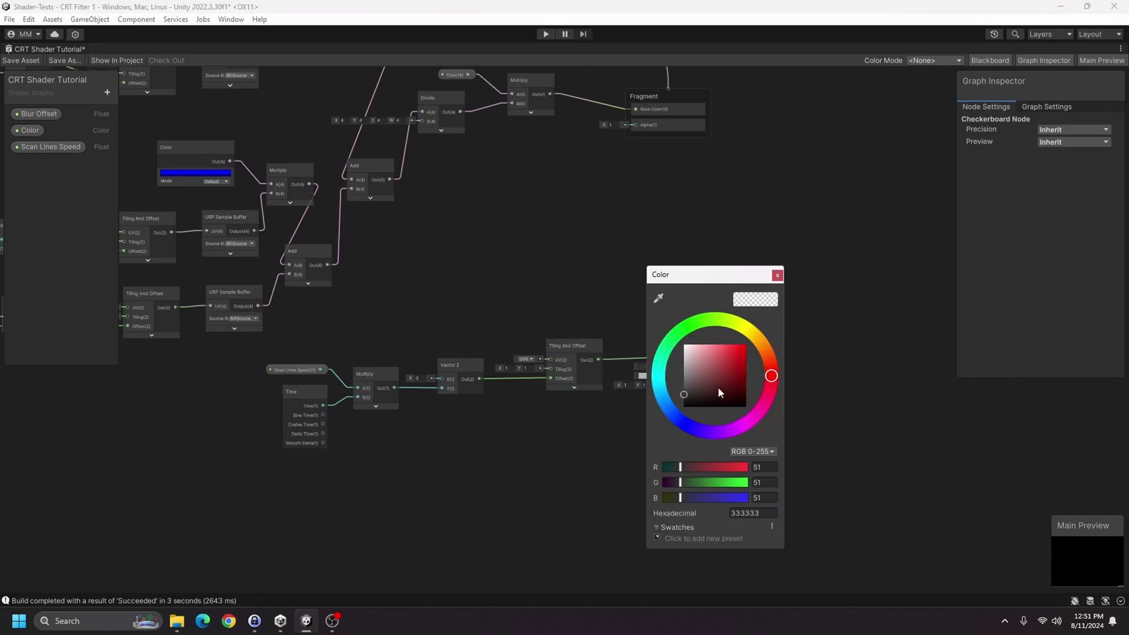
- Set Checkerboard Color A black, Color B white, tiling X to 0 and frequency Y to 200
click(646, 366)
click(778, 275)
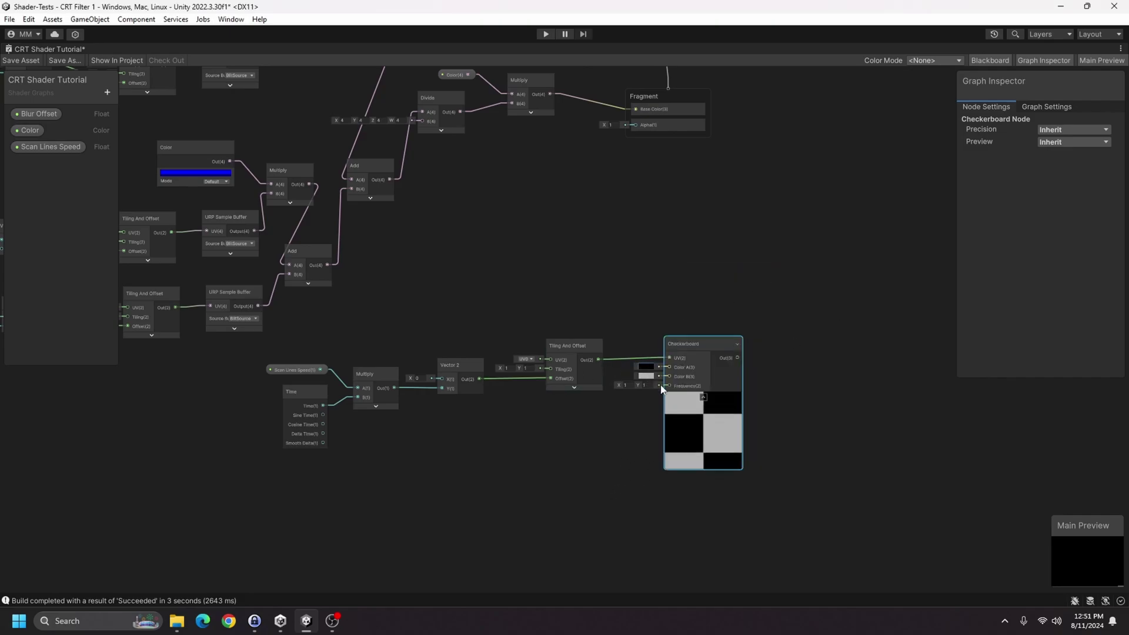
click(642, 376)
click(792, 337)
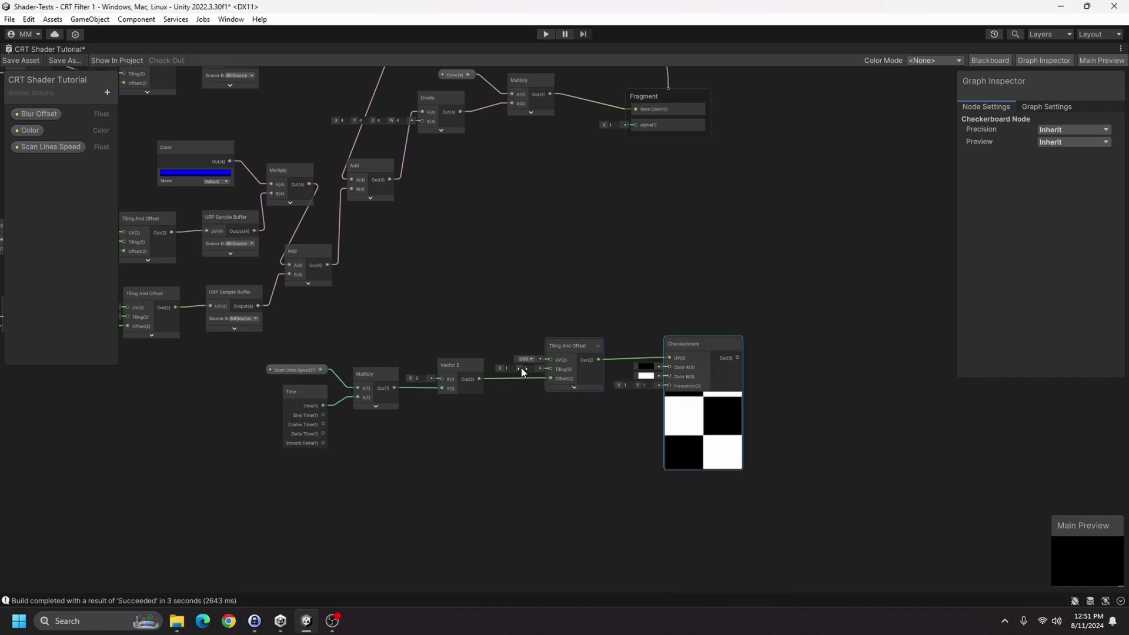
click(506, 368)
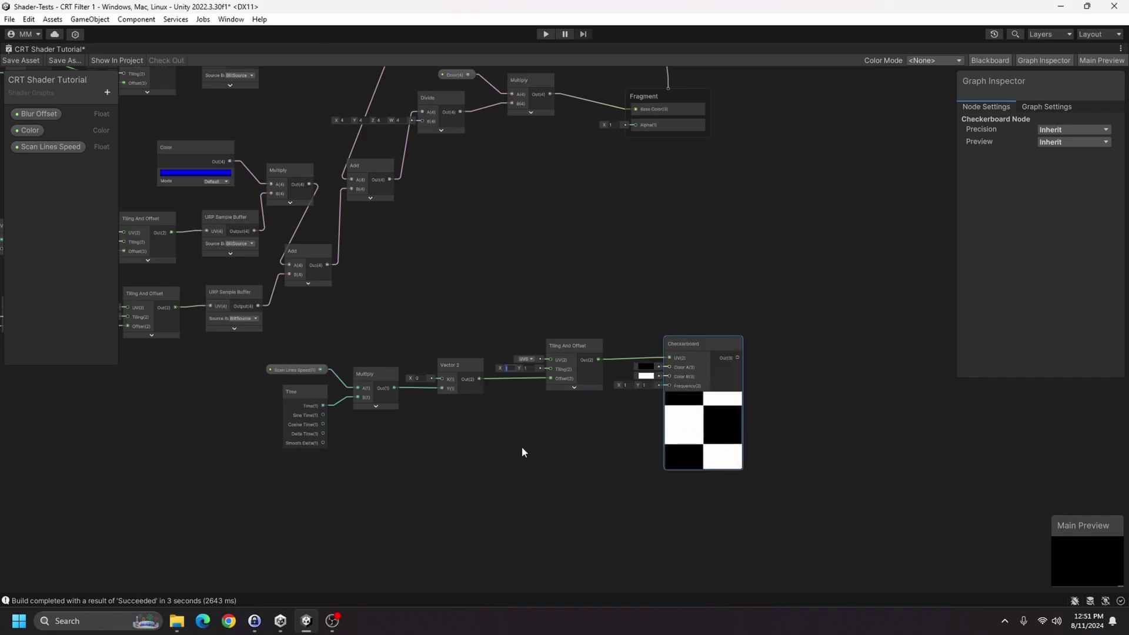
text(0)
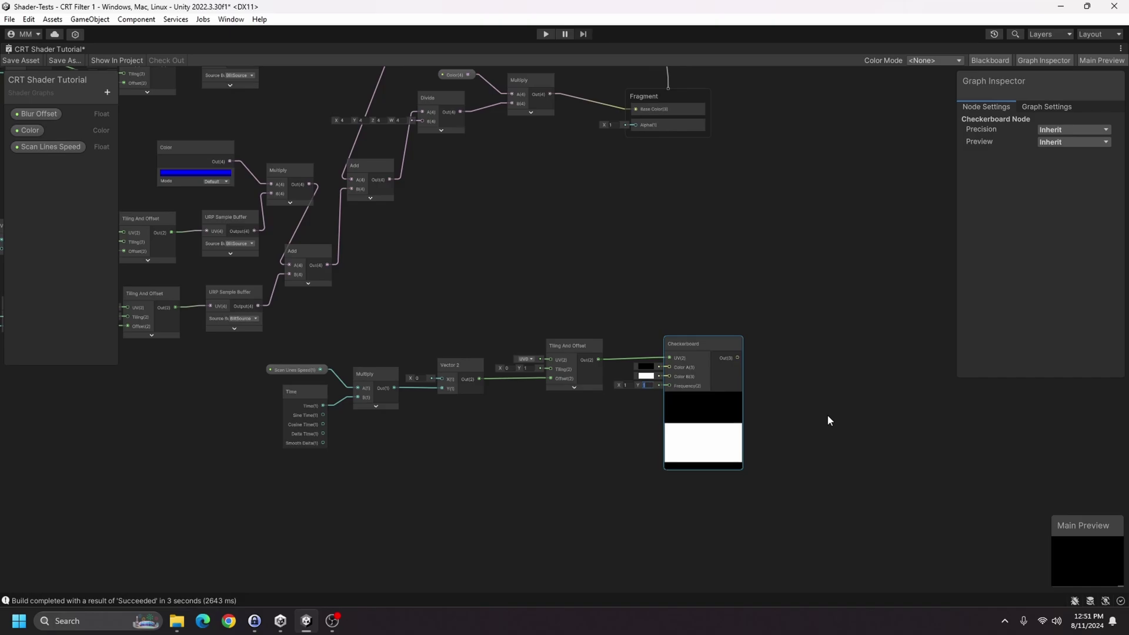
text(200)
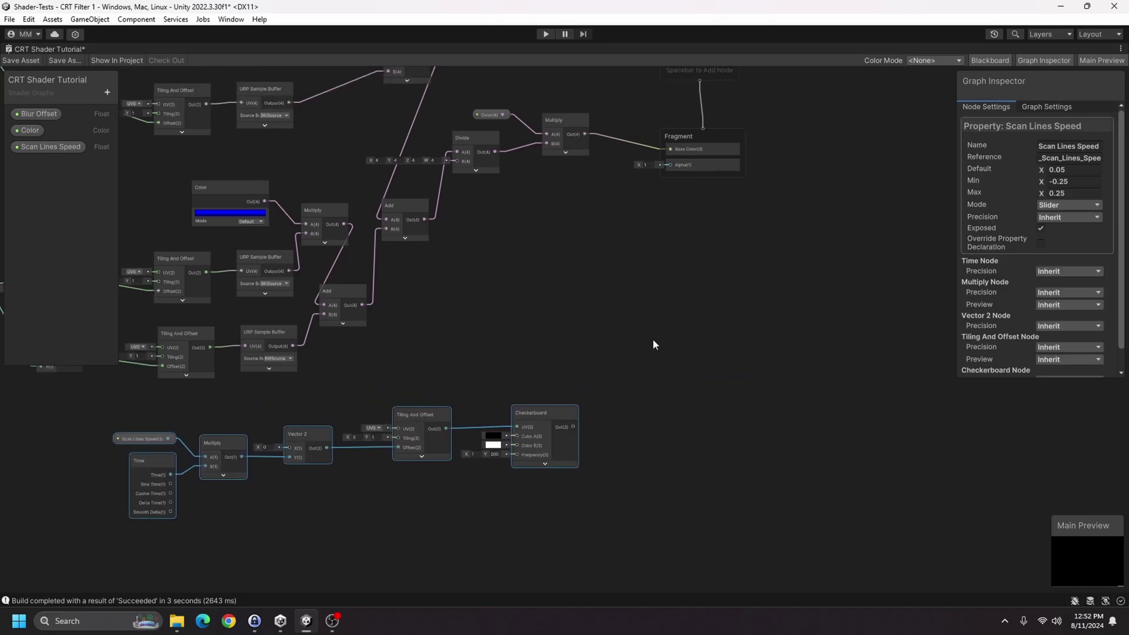
- Multiply the tinted colour by the Checkerboard and send the result to the Fragment Base Color
middle_drag(630, 207, 695, 236)
drag(652, 164, 678, 299)
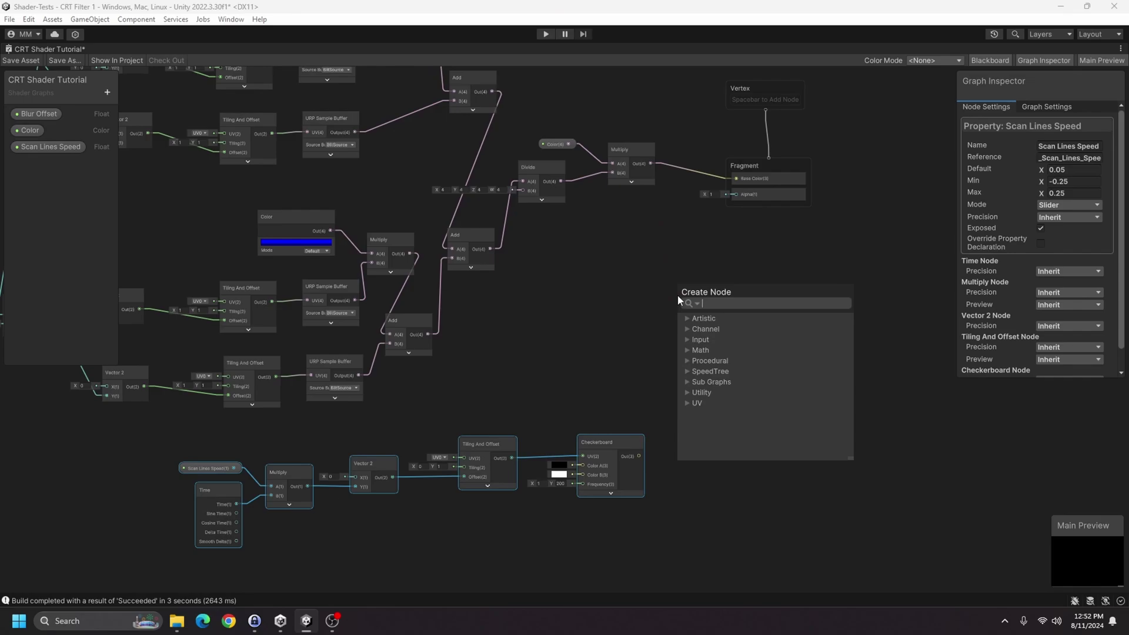
text(multiply)
key(Return)
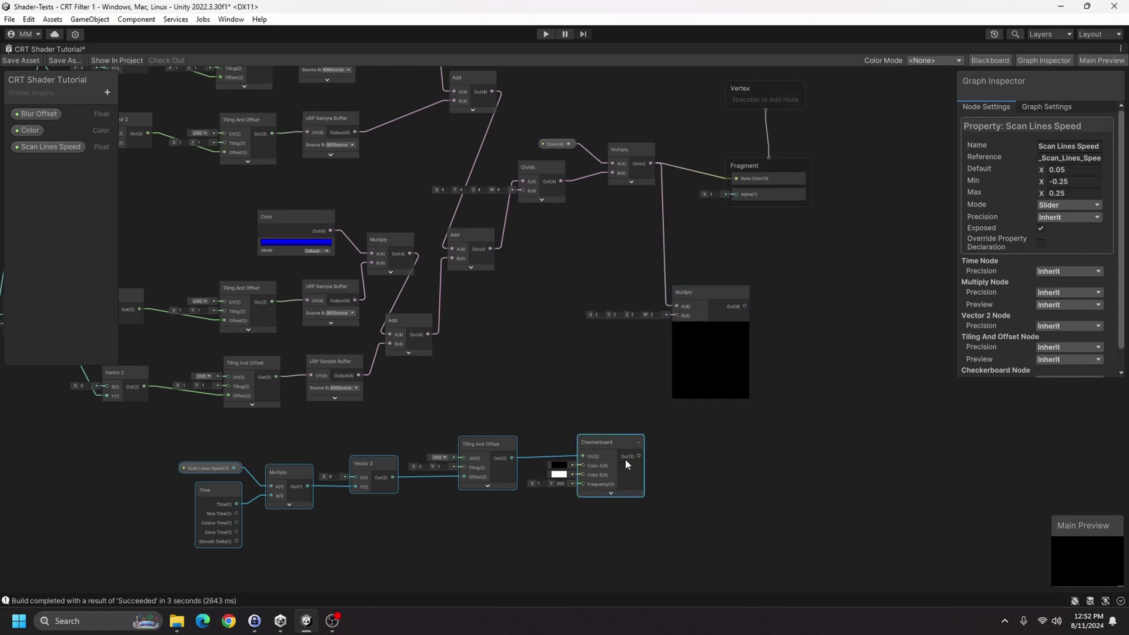
drag(639, 456, 677, 316)
drag(746, 306, 721, 199)
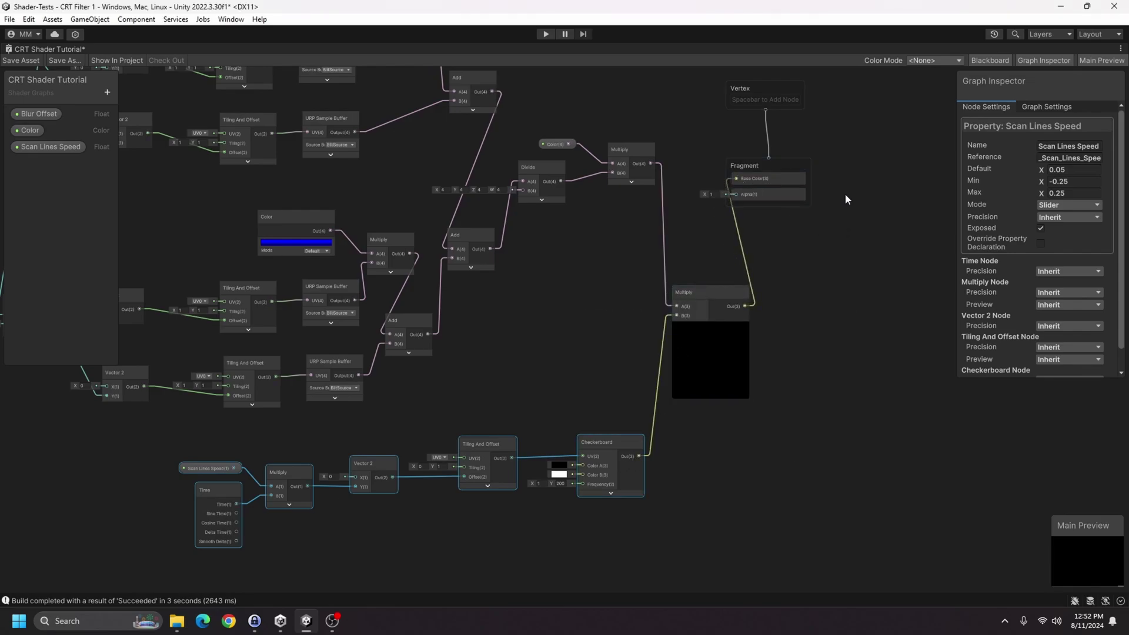
click(860, 262)
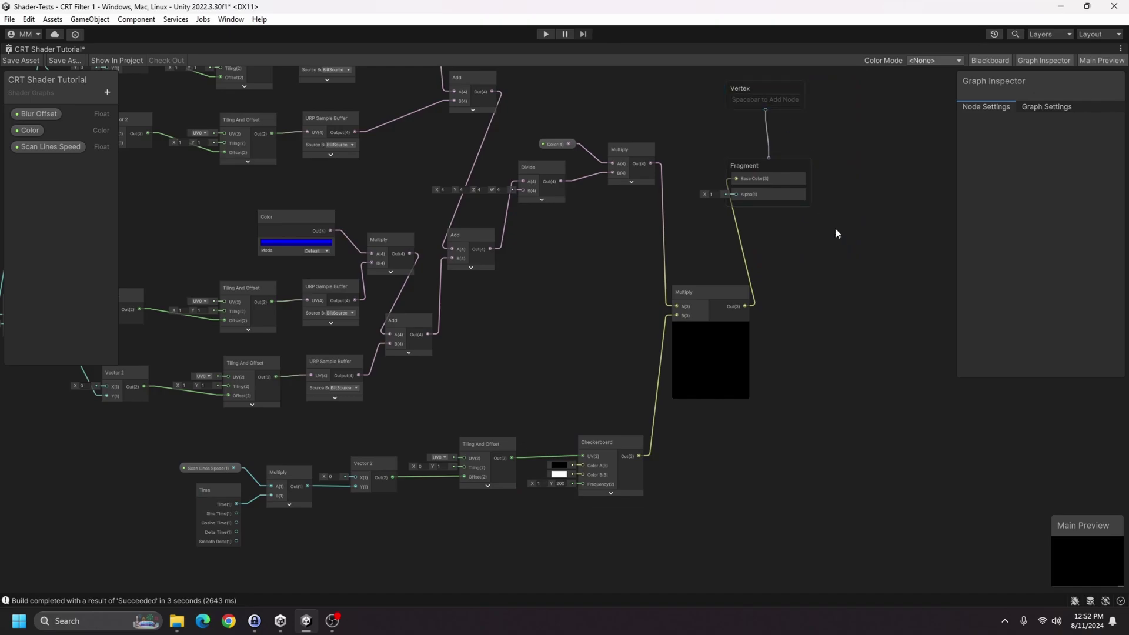
- Move the output stack beside the final Multiply, save, and frame the node network
drag(766, 92, 833, 222)
click(21, 60)
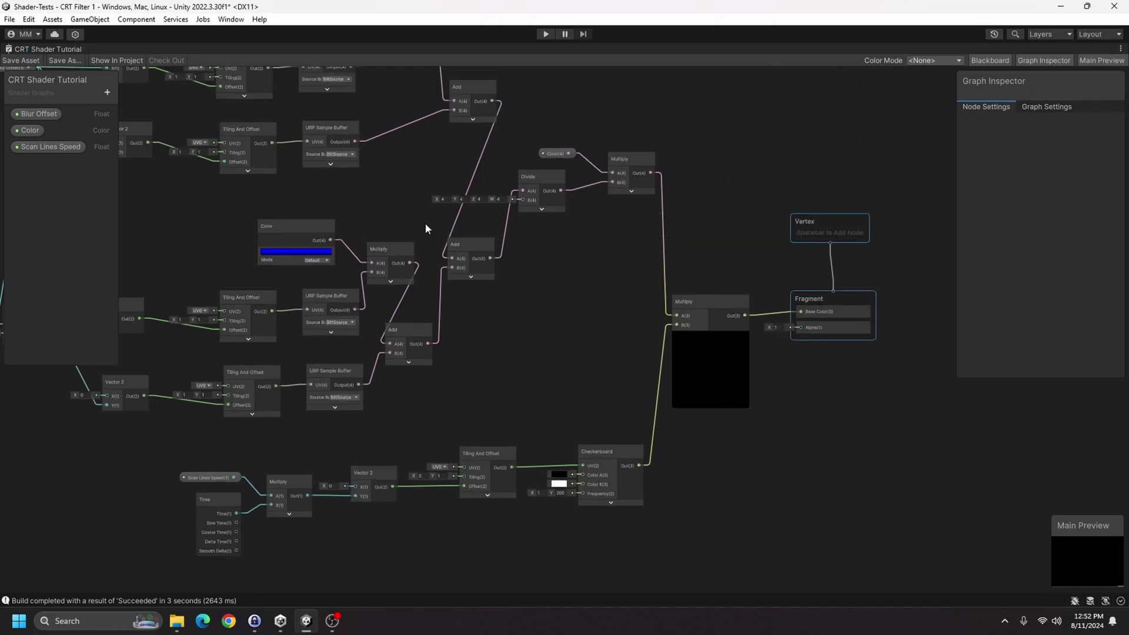
scroll(460, 248, down, 5)
scroll(460, 248, up, 4)
middle_drag(432, 246, 524, 287)
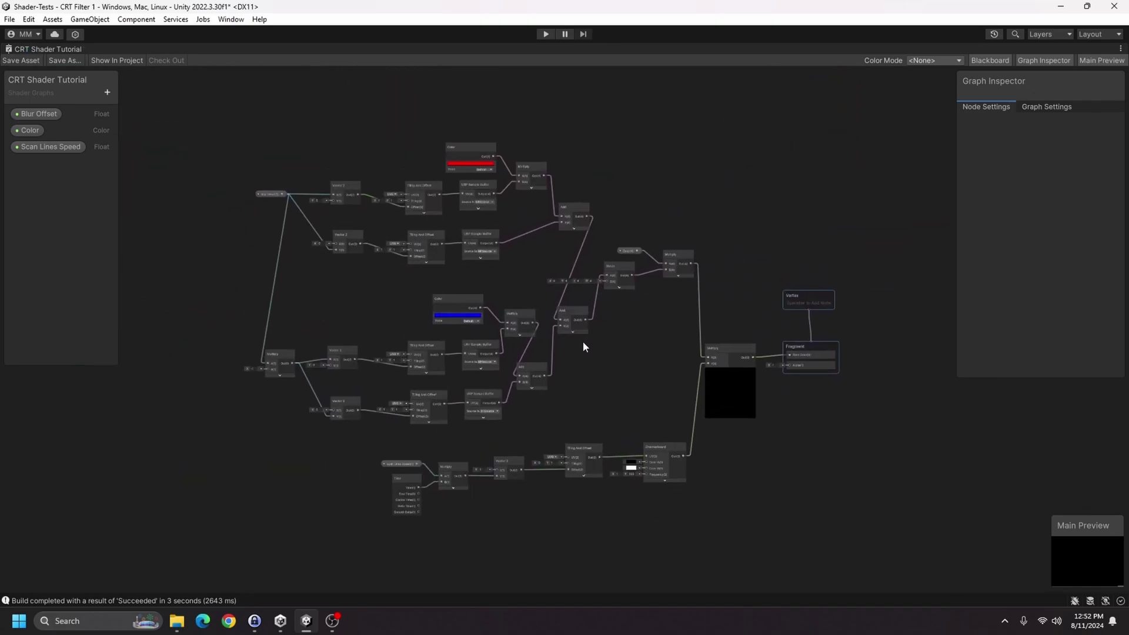
scroll(599, 349, up, 1)
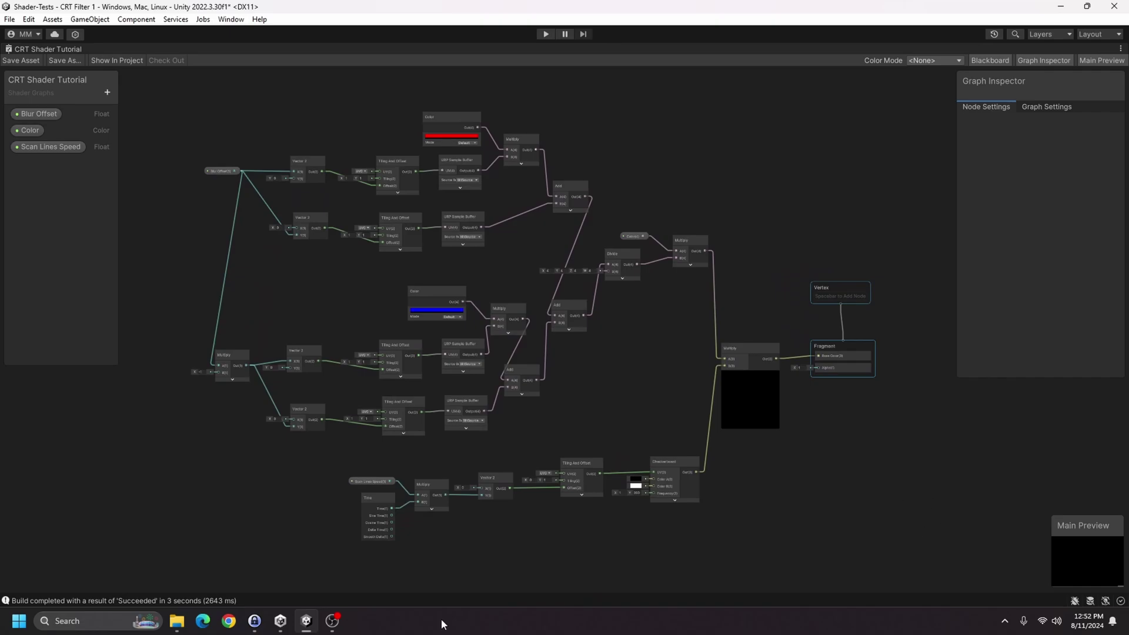
- Preview the CRT effect in play mode with the Game view maximised
double_click(42, 51)
click(281, 50)
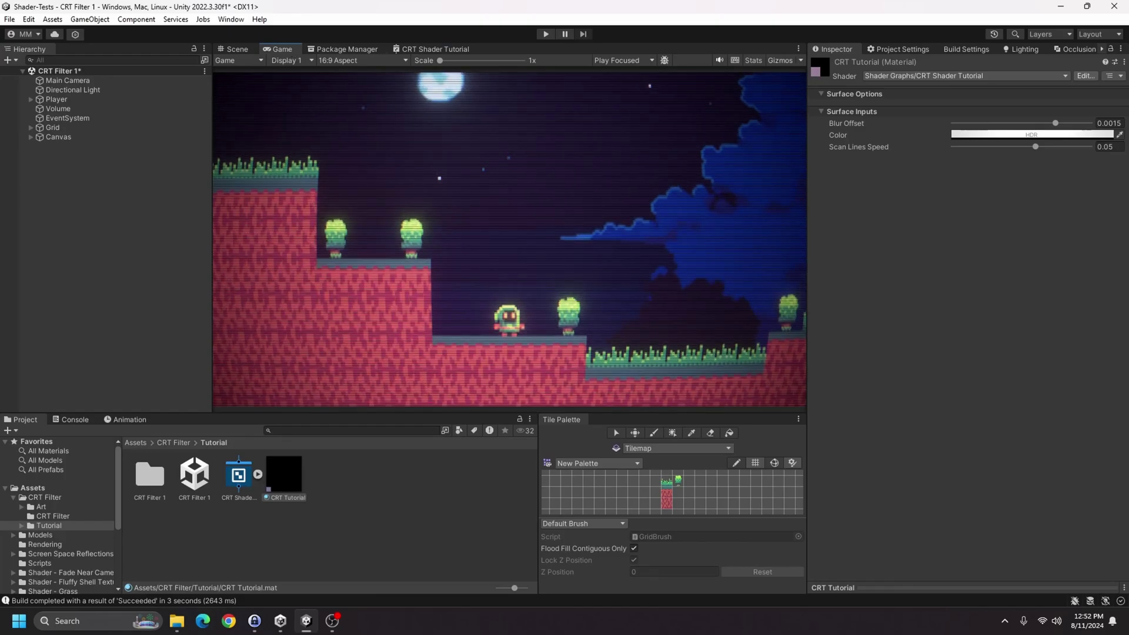
click(546, 34)
double_click(280, 49)
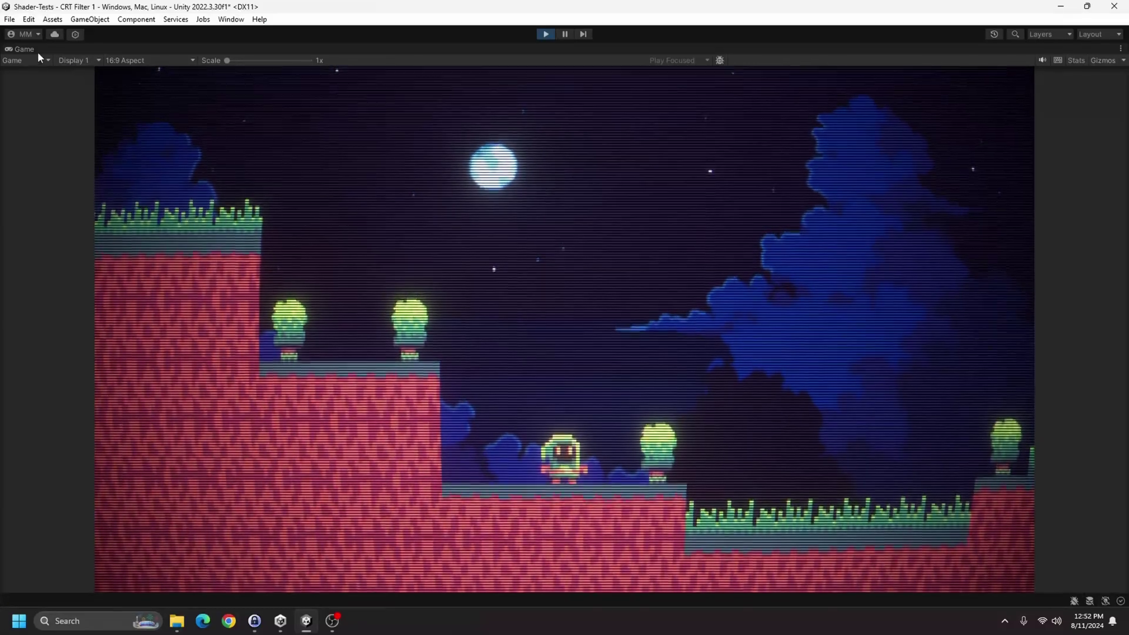
double_click(23, 49)
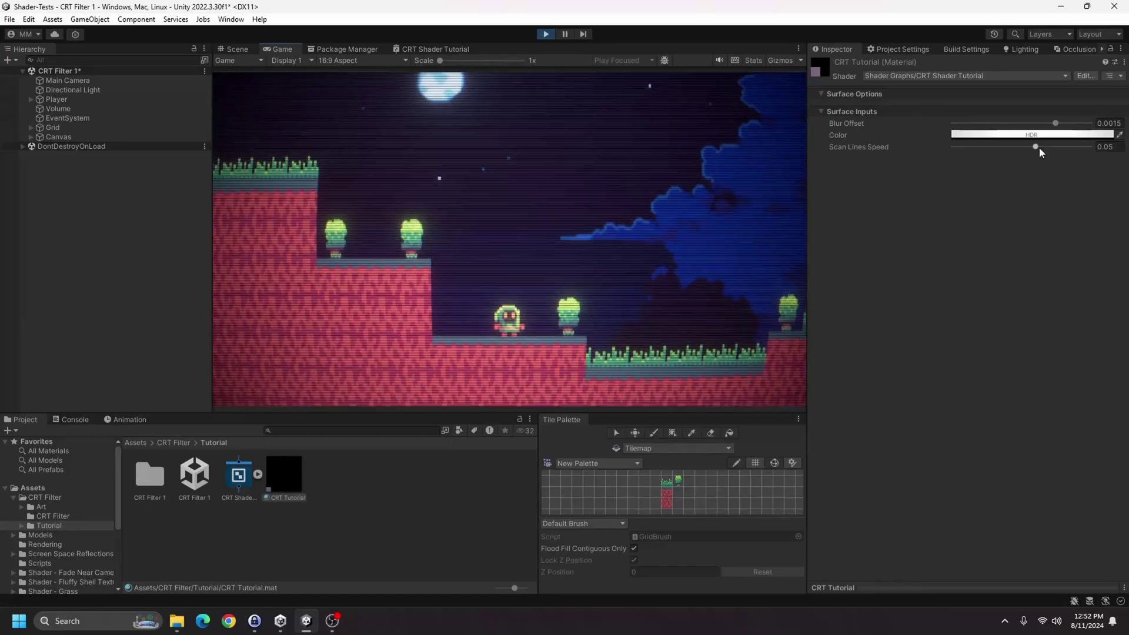
- Tune the CRT Tutorial material's Scan Lines Speed to -0.003 and check the property's range in the graph
drag(1039, 148, 1035, 149)
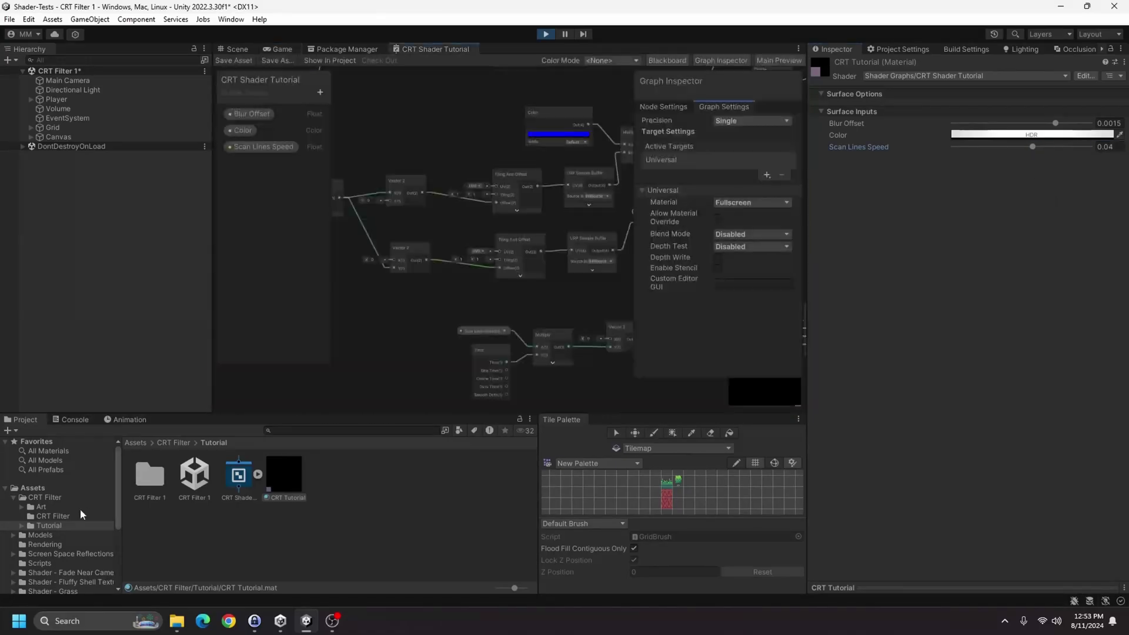
click(49, 516)
click(45, 497)
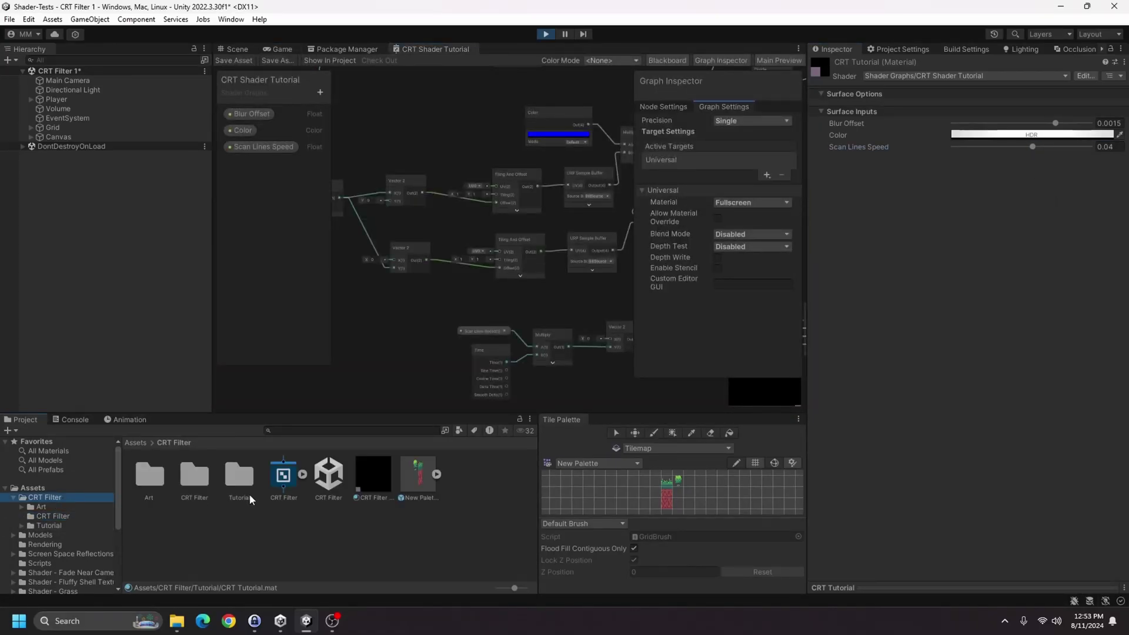
click(373, 476)
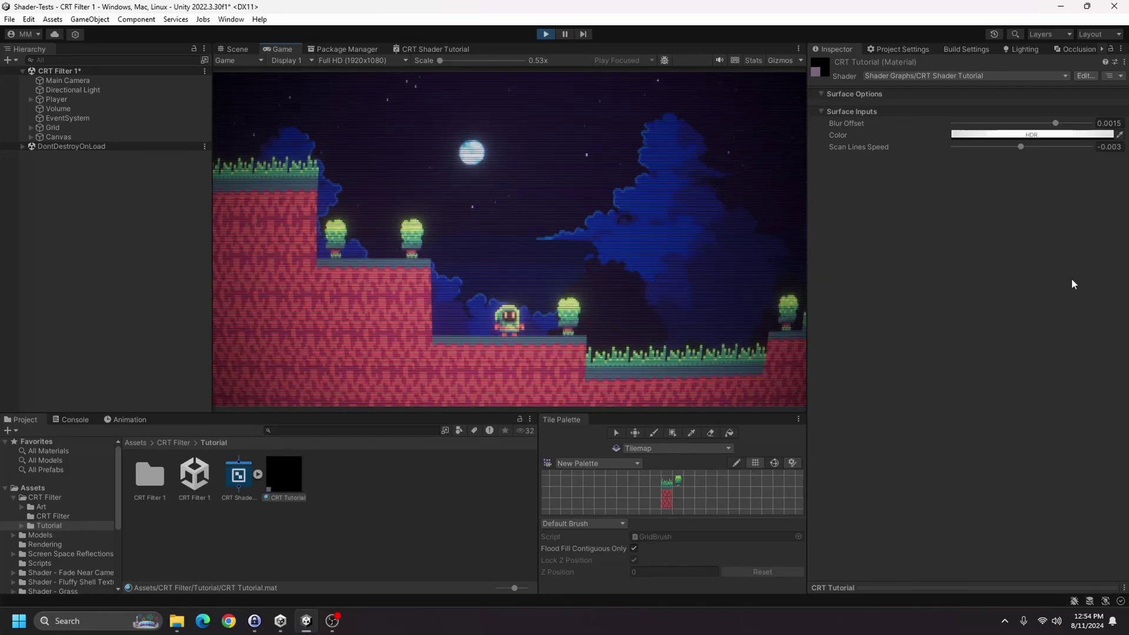
double_click(411, 49)
click(62, 151)
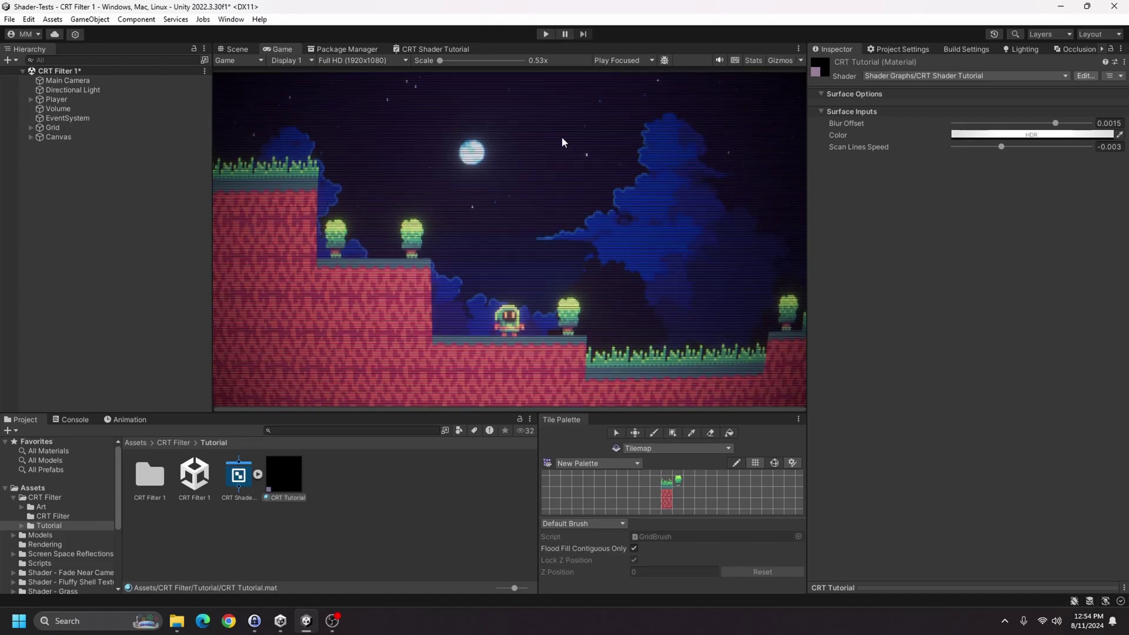
click(460, 47)
- Add an integer Float property 'Number Of Scan Lines' with default 200, above Scan Lines Speed
click(318, 93)
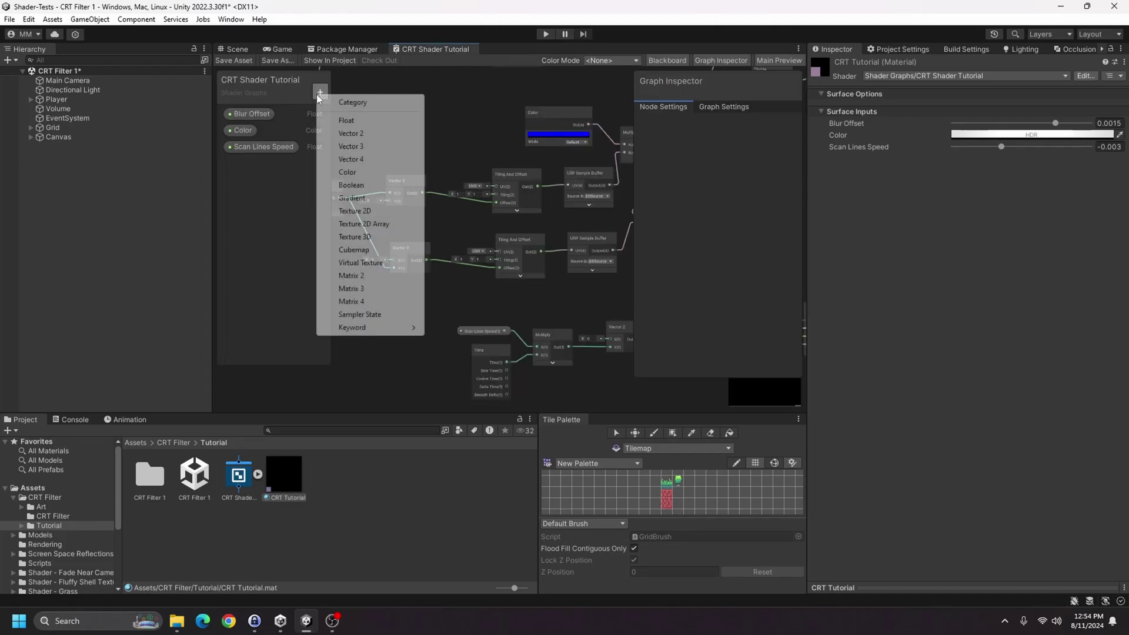
click(353, 118)
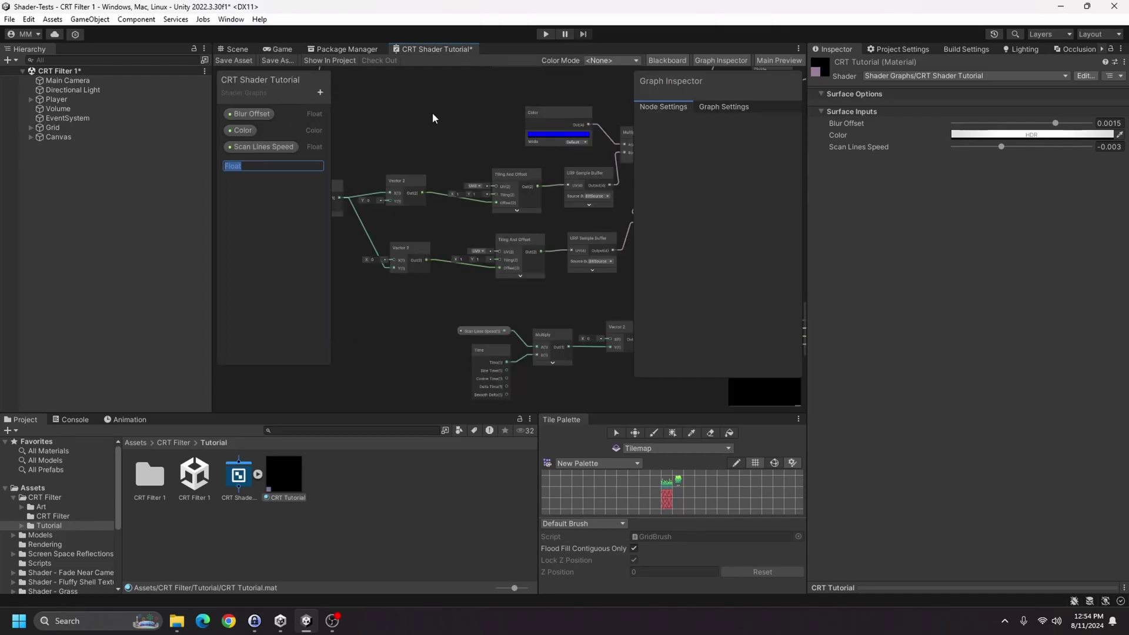
text(Number Of Scan Lines)
key(Return)
drag(290, 170, 283, 146)
click(758, 170)
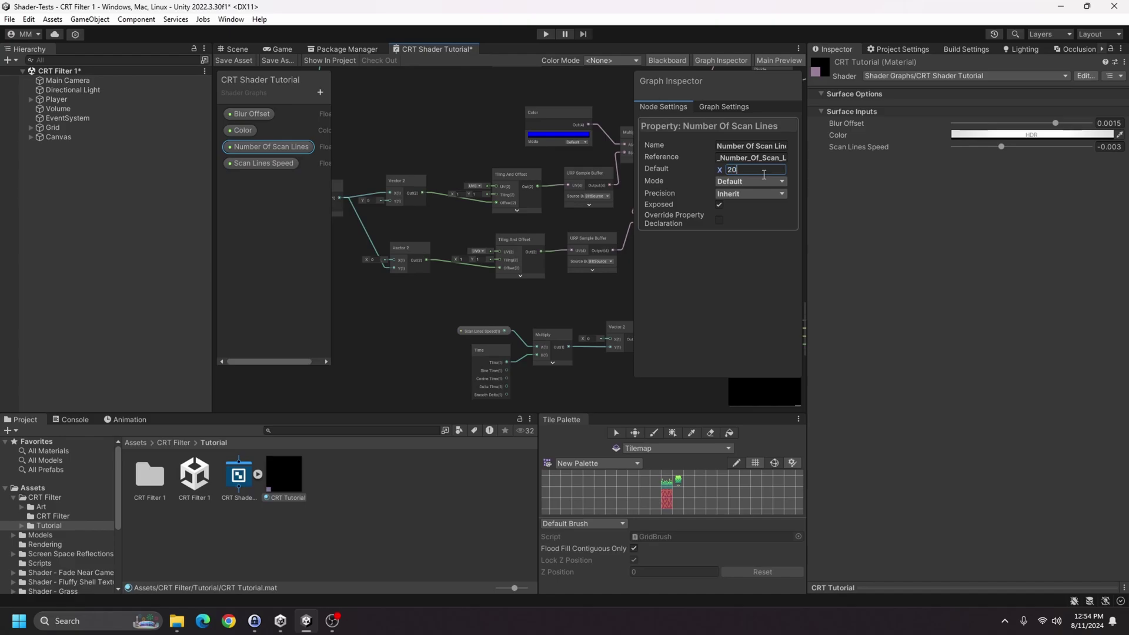
click(751, 181)
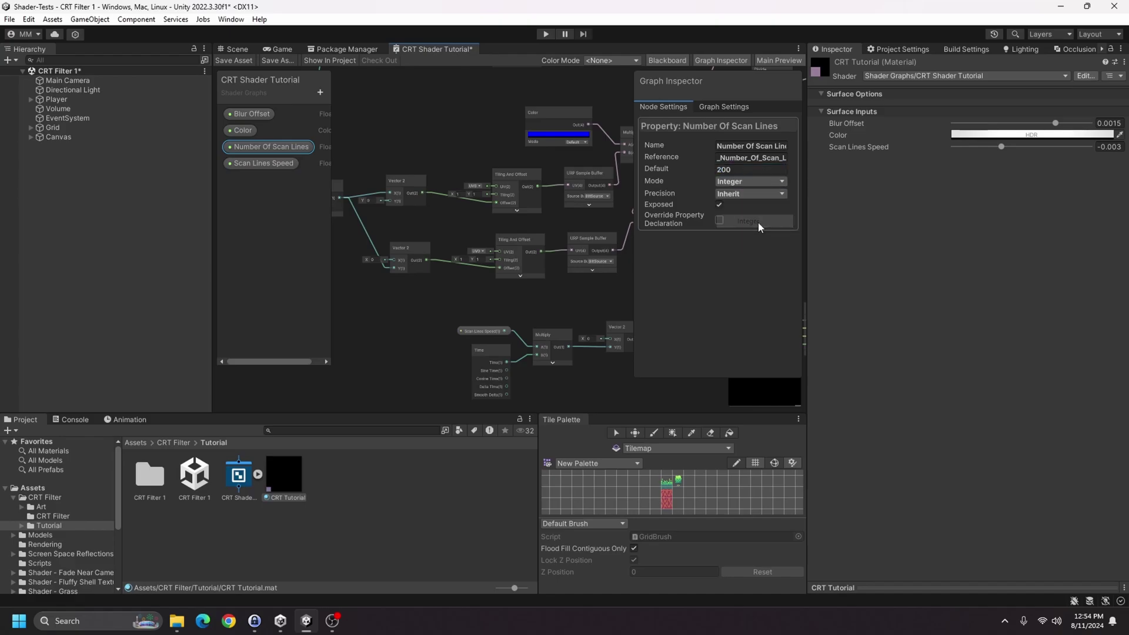
click(746, 215)
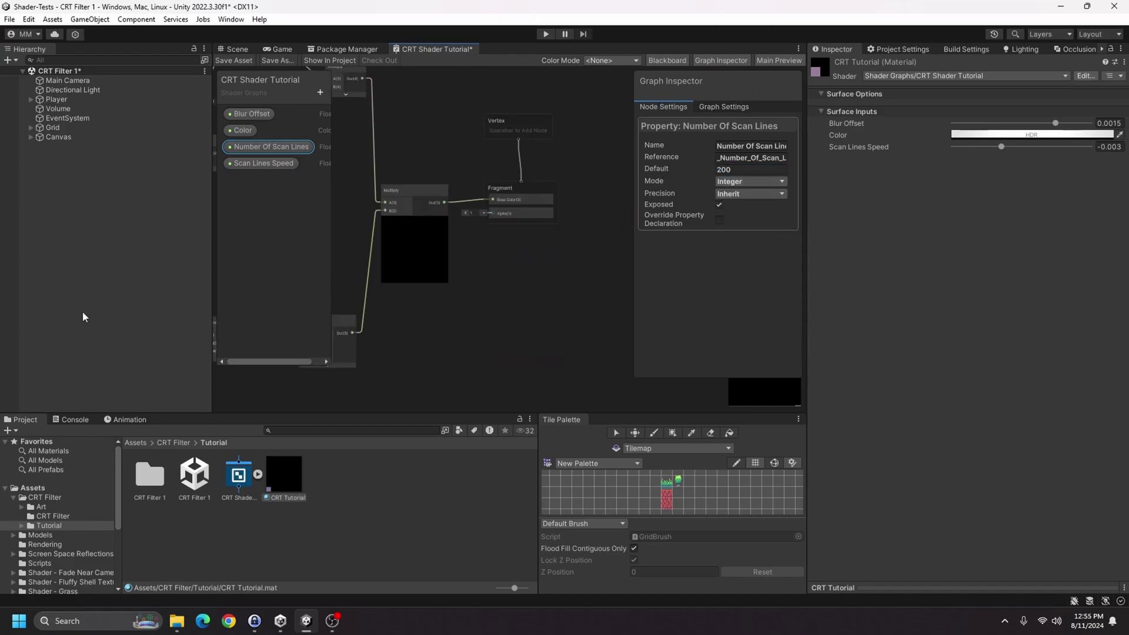
scroll(266, 290, up, 8)
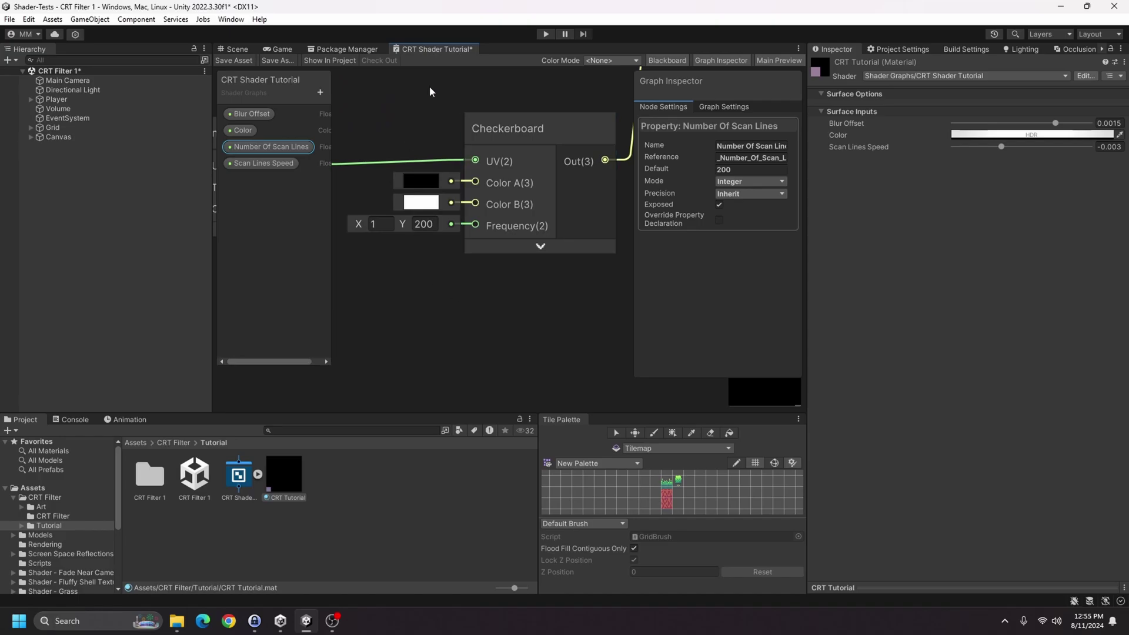
- Drive Checkerboard Frequency with a Vector 2 (X 1, Y Number Of Scan Lines) and save
double_click(436, 51)
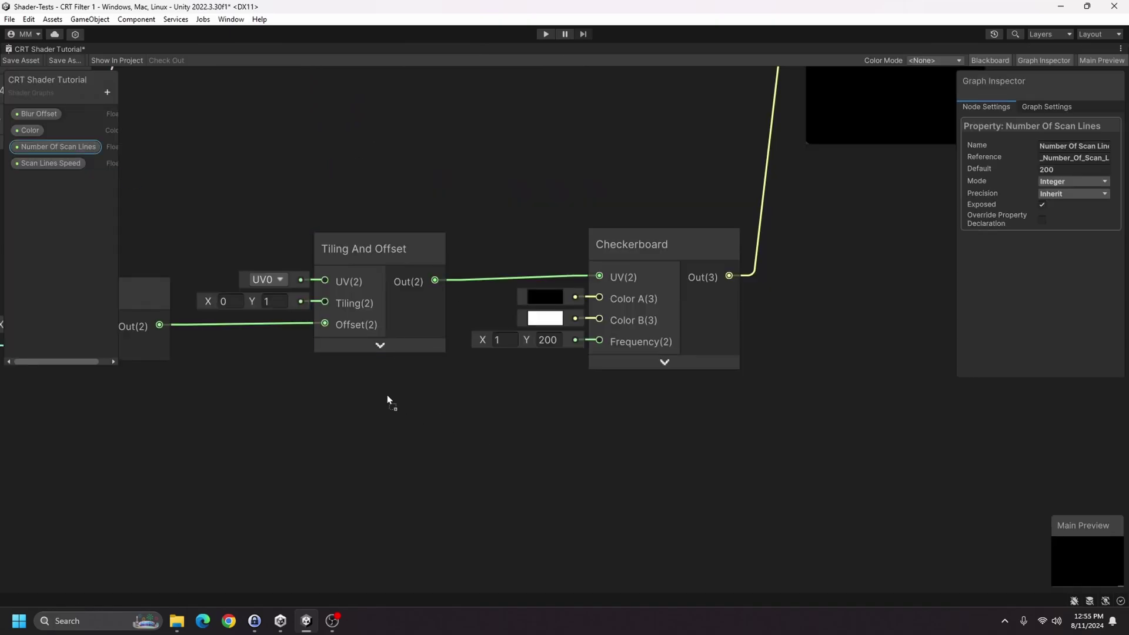
drag(387, 396, 388, 399)
right_click(618, 461)
click(651, 284)
text(vector)
key(Return)
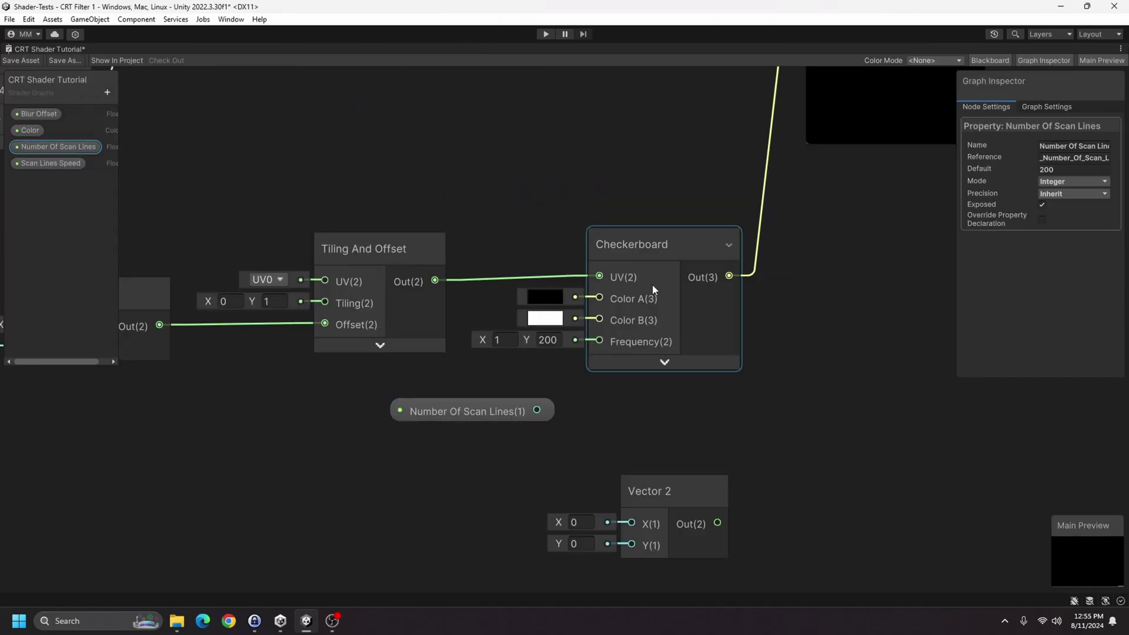
drag(537, 410, 631, 504)
drag(718, 483, 605, 305)
click(590, 479)
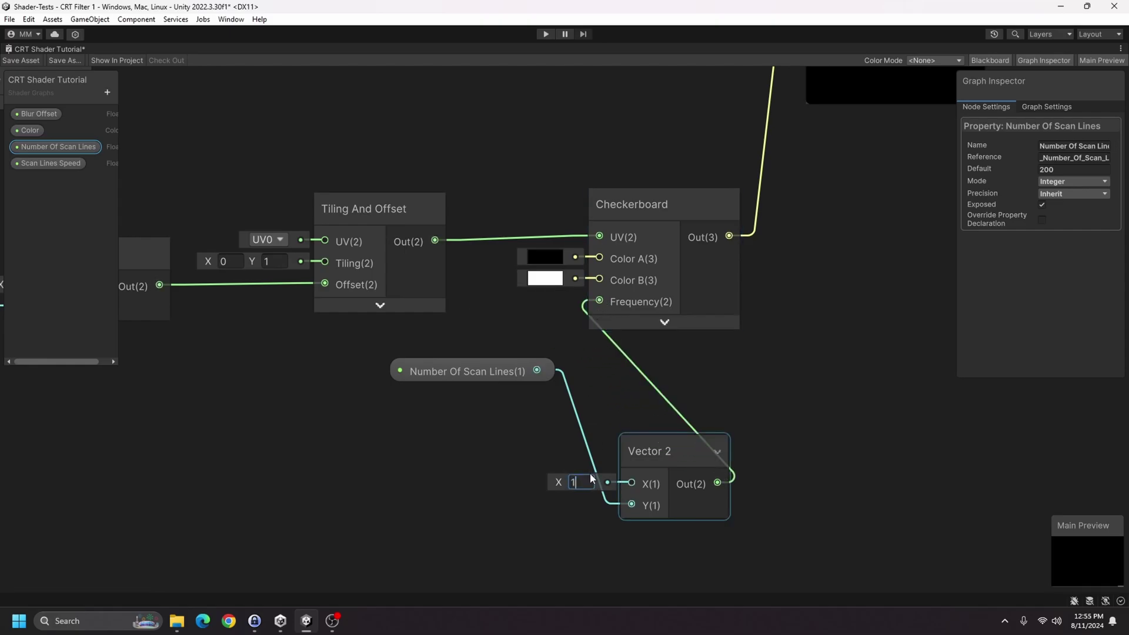
text(1)
click(17, 61)
- In the Game view, test 20 scan lines, restore 200, and raise Blur Offset to 0.002
double_click(33, 49)
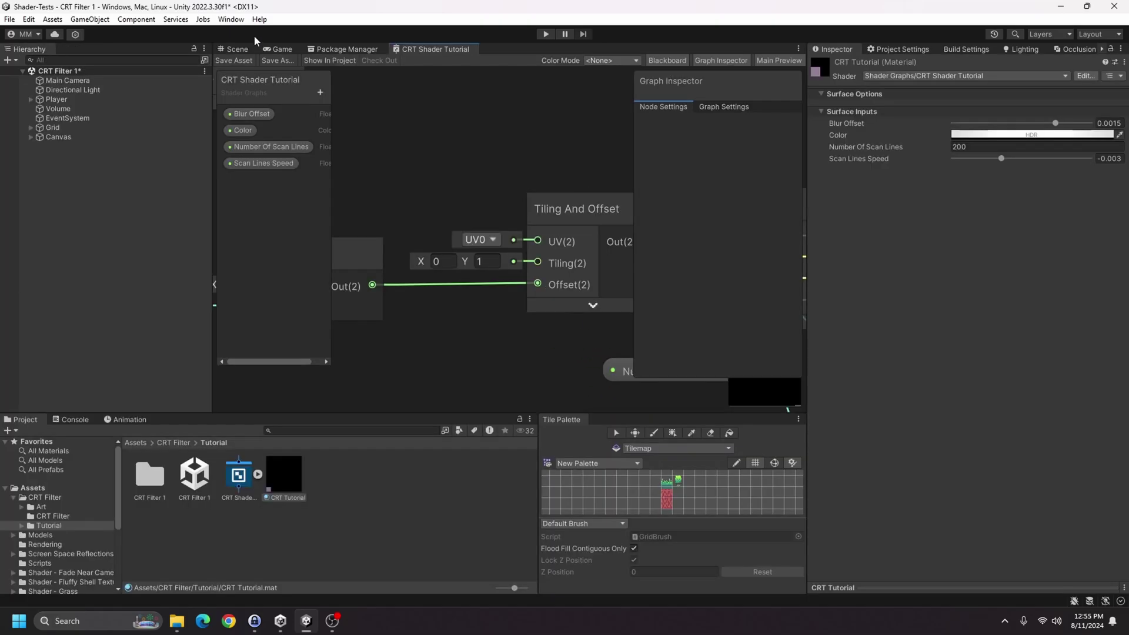
click(277, 49)
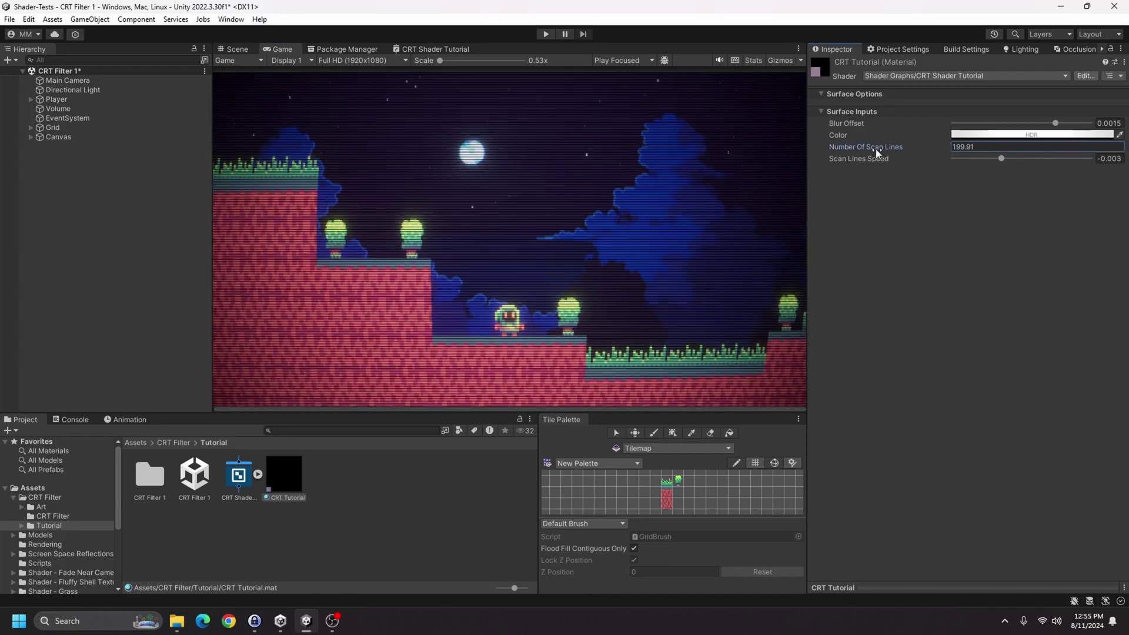
drag(876, 150, 280, 171)
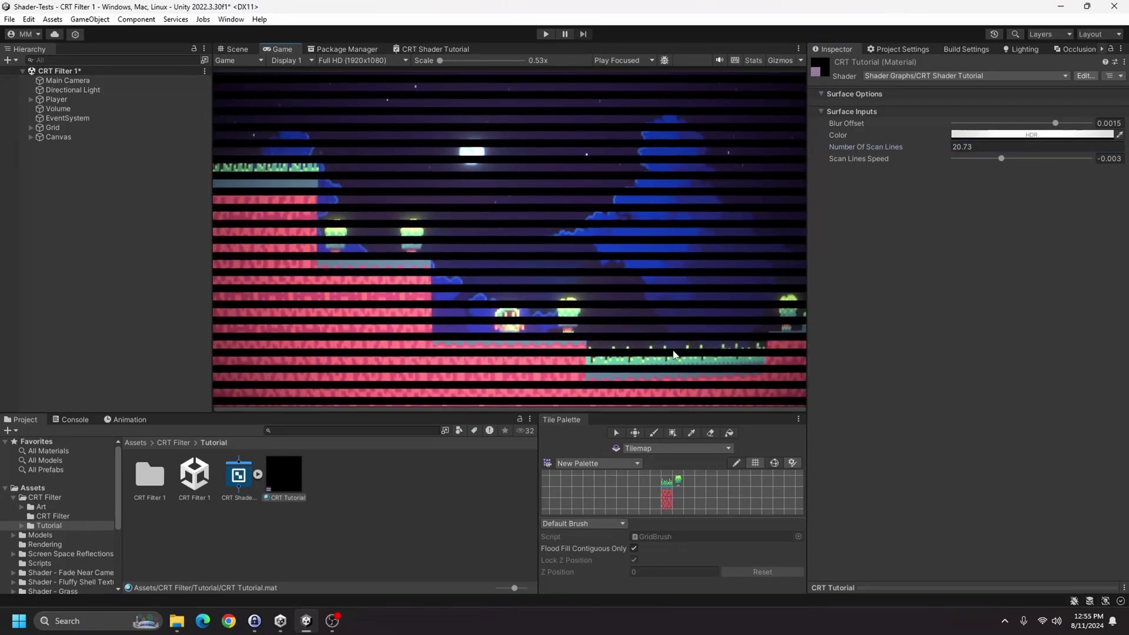
click(984, 148)
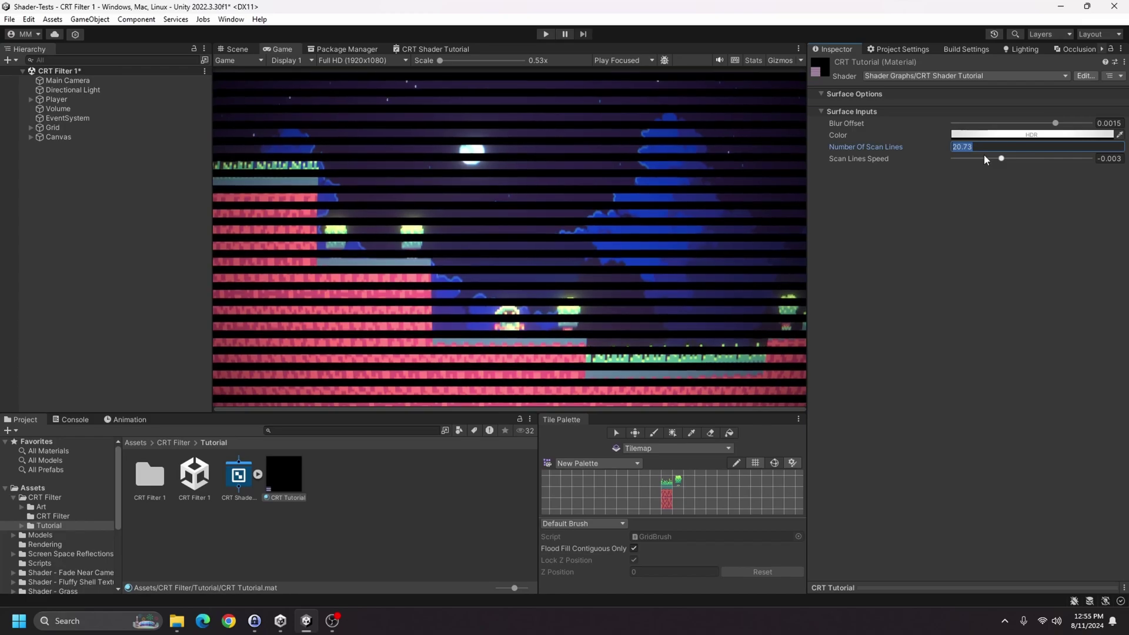
text(20)
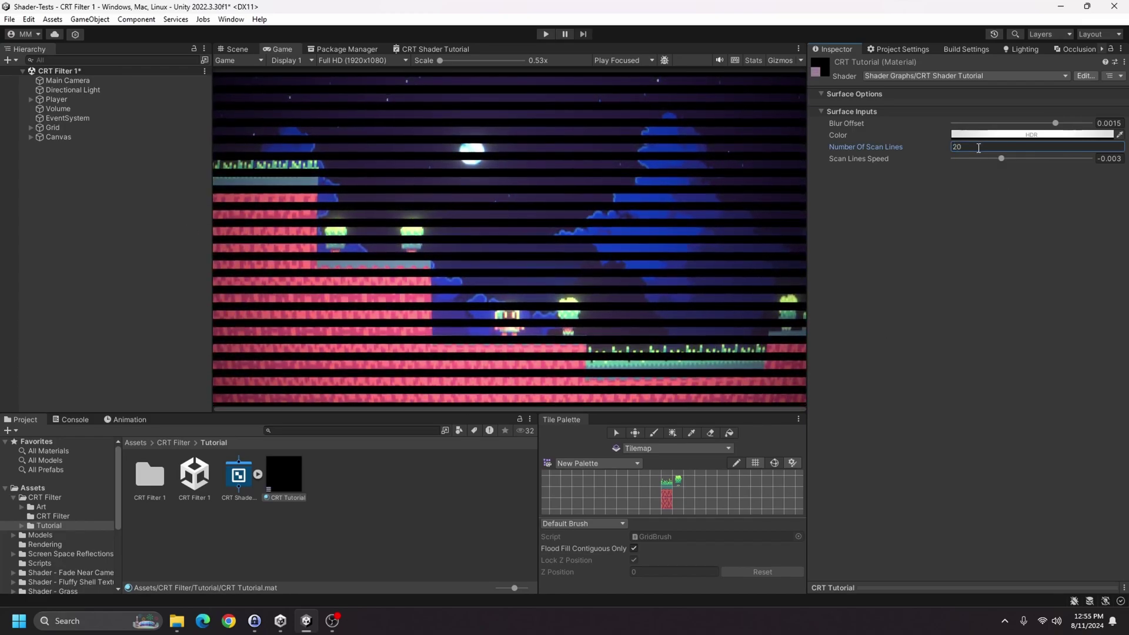
text(0)
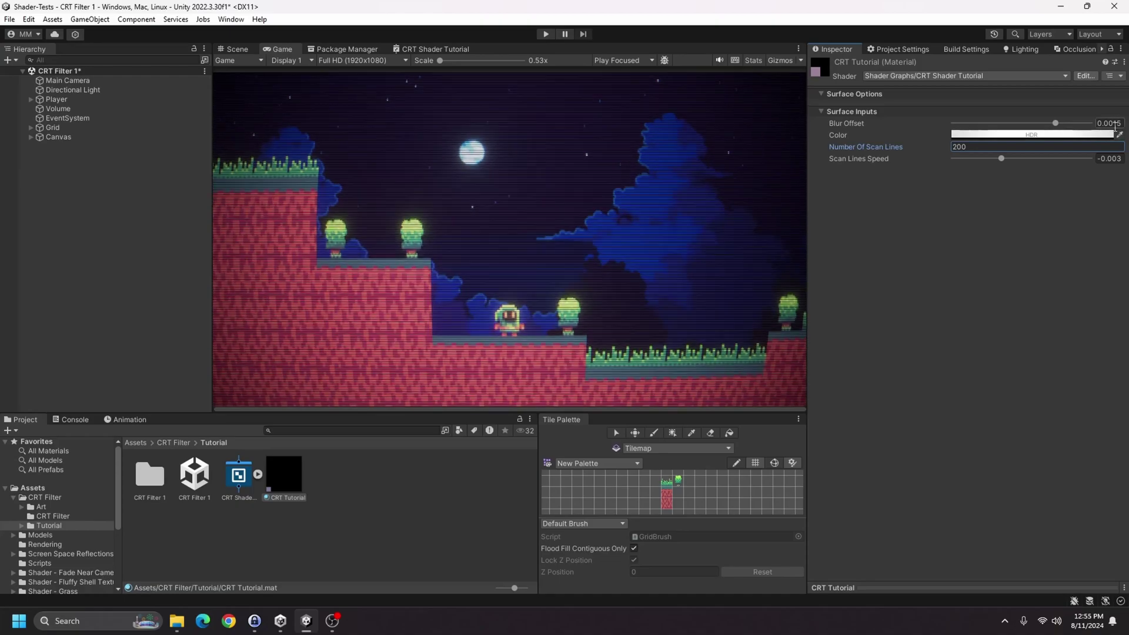
drag(1056, 123, 1089, 123)
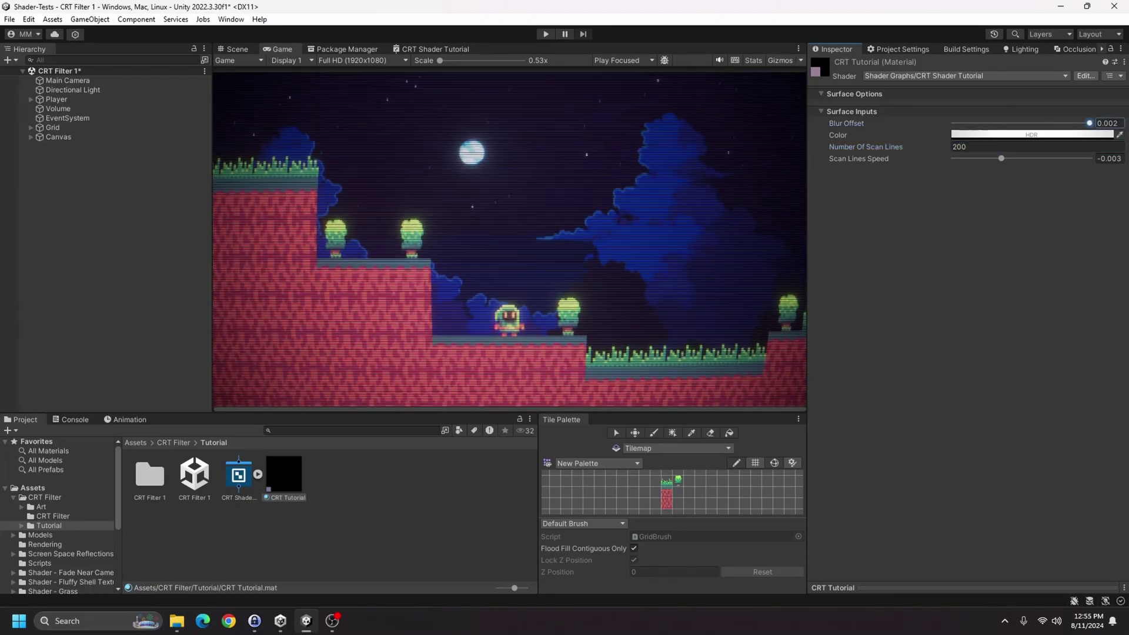